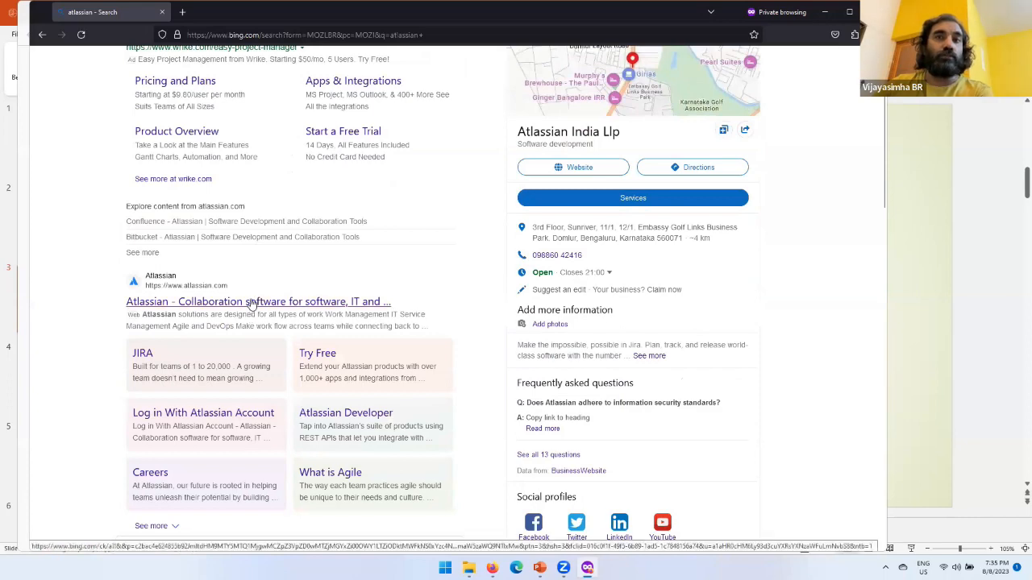
Step: Open the Atlassian website from the search results and go to its sign-in page
{"action": "left_click", "coordinate": [273, 309]}
{"action": "left_click", "coordinate": [226, 13]}
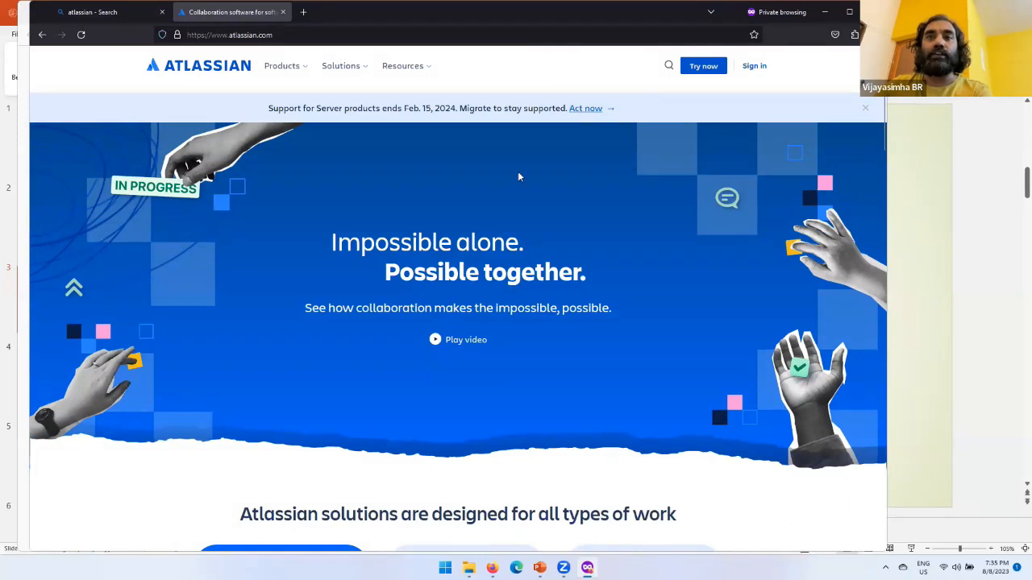
{"action": "left_click", "coordinate": [755, 65]}
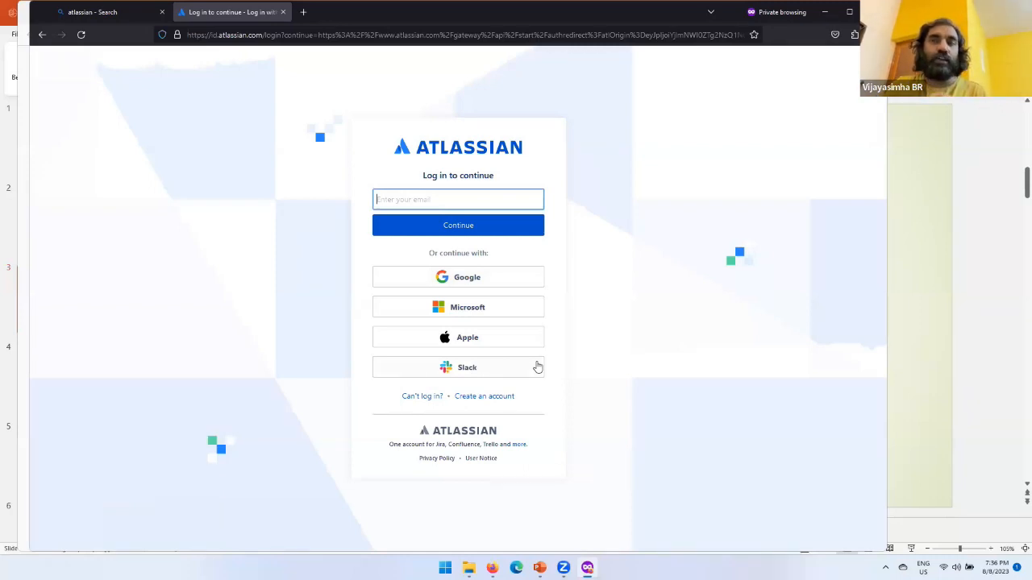
Step: Open the Atlassian account creation page in a separate tab and view its sign-up form
{"action": "right_click", "coordinate": [503, 395]}
{"action": "left_click", "coordinate": [535, 407]}
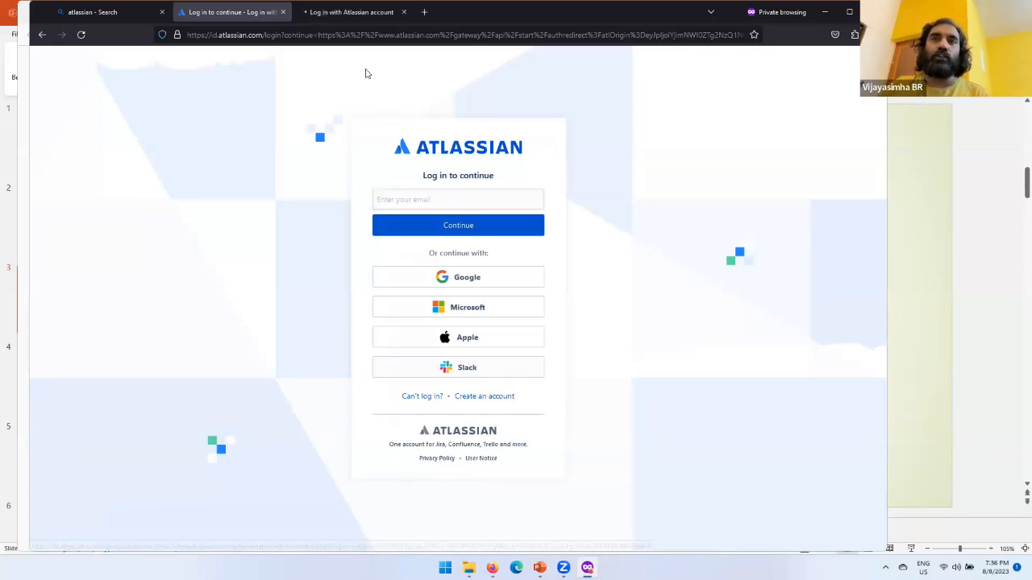
{"action": "left_click", "coordinate": [364, 15]}
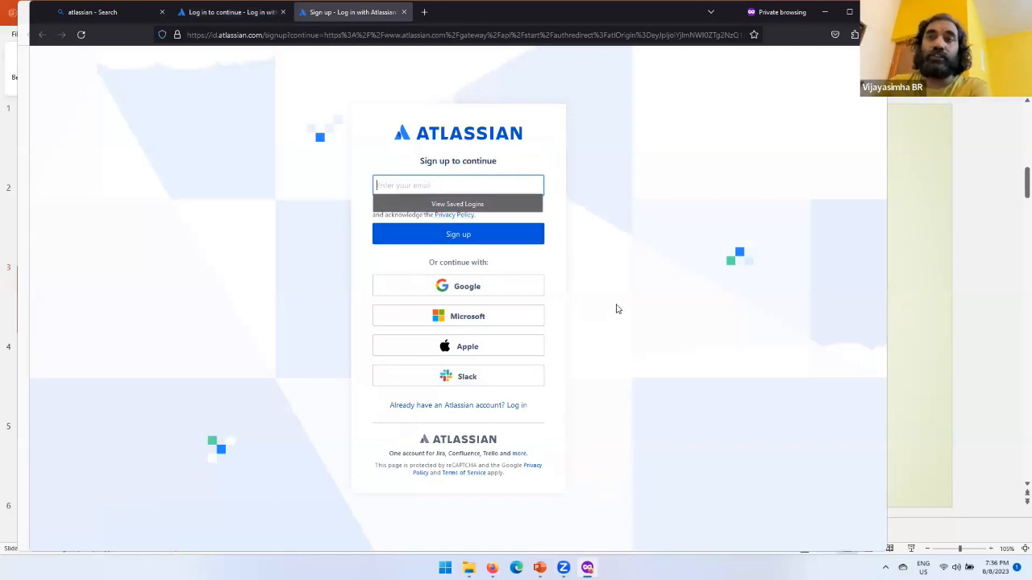
{"action": "left_click", "coordinate": [472, 294]}
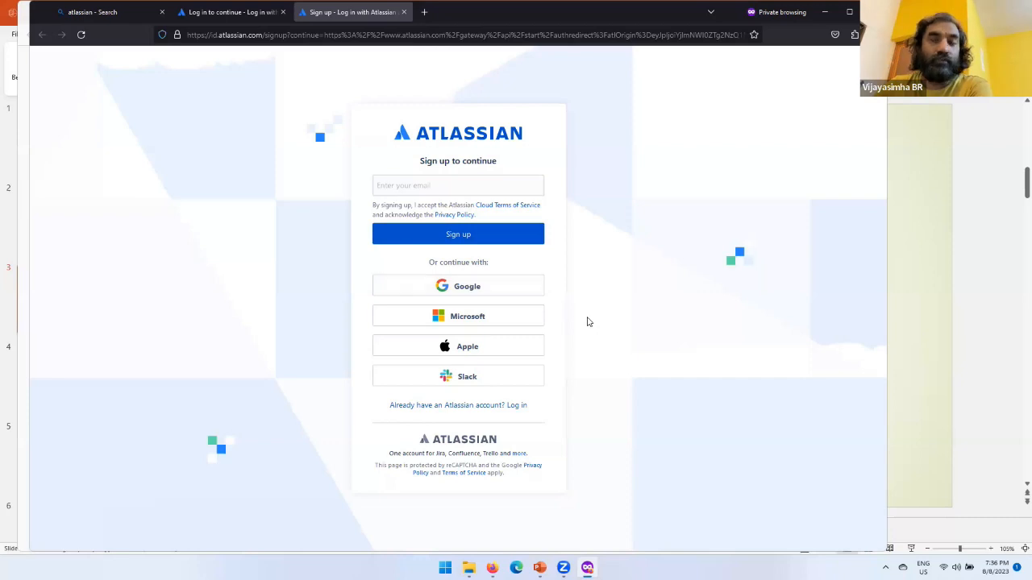
{"action": "left_click", "coordinate": [403, 177]}
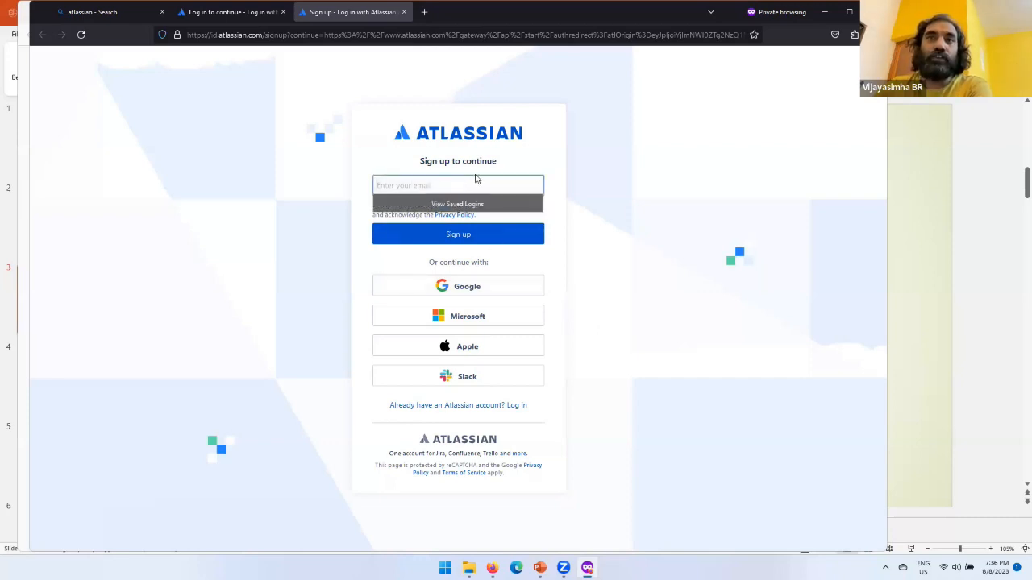
{"action": "left_click", "coordinate": [614, 179]}
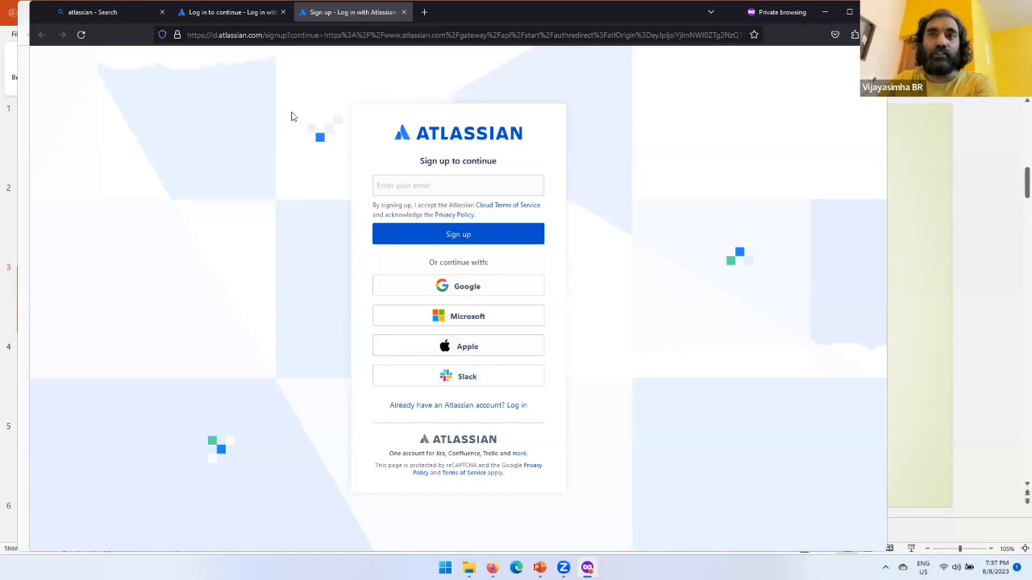
Step: Search the web for "2 factor authentication" in a new tab
{"action": "left_click", "coordinate": [424, 12]}
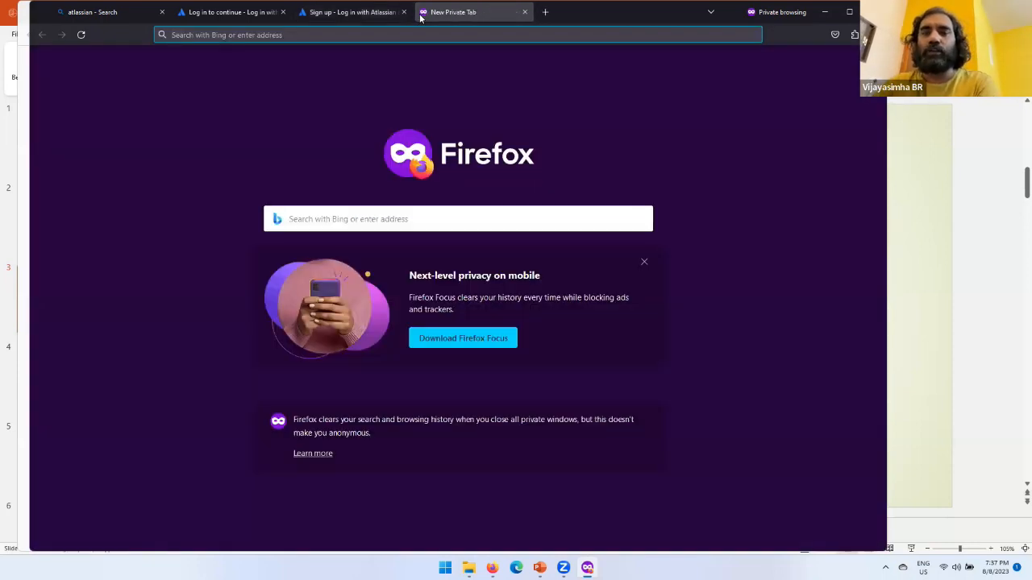
{"action": "type", "text": "2 factor authentication"}
{"action": "key", "text": "Return"}
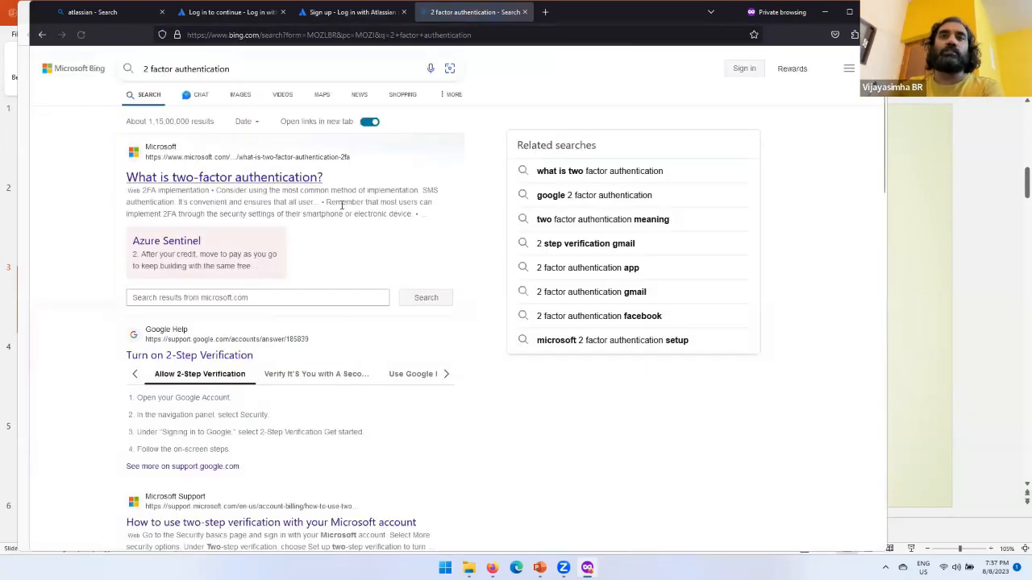
Step: Open Microsoft's two-factor authentication article in a new tab, using the India - English site and declining the survey
{"action": "right_click", "coordinate": [265, 183]}
{"action": "left_click", "coordinate": [289, 192]}
{"action": "left_click", "coordinate": [581, 18]}
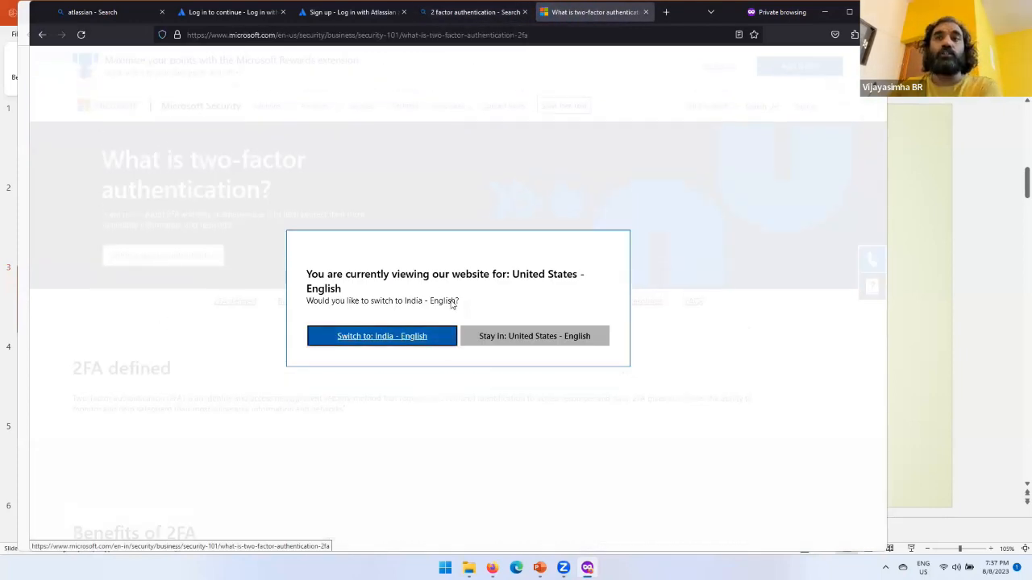
{"action": "left_click", "coordinate": [400, 339]}
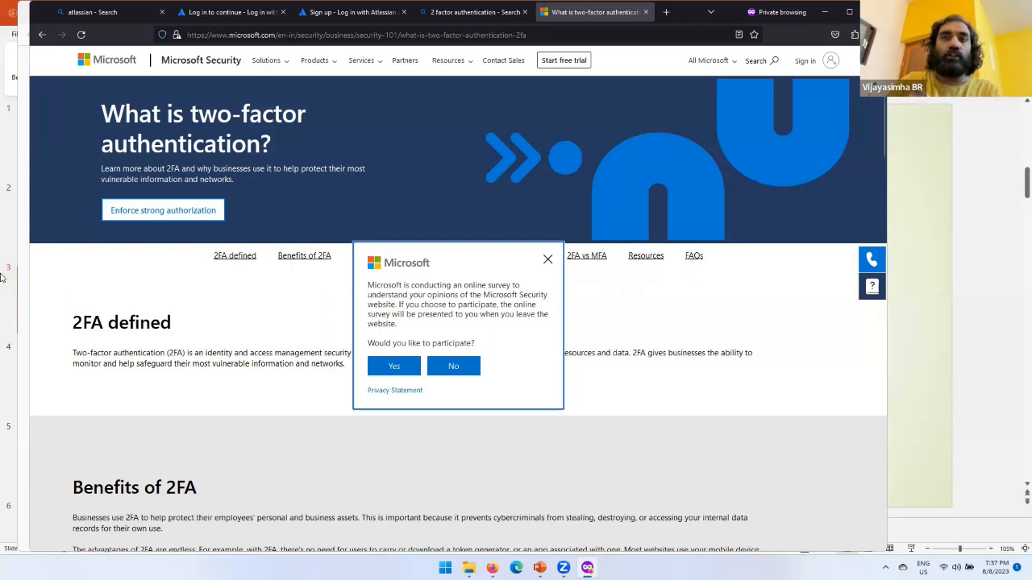
{"action": "left_click", "coordinate": [469, 370]}
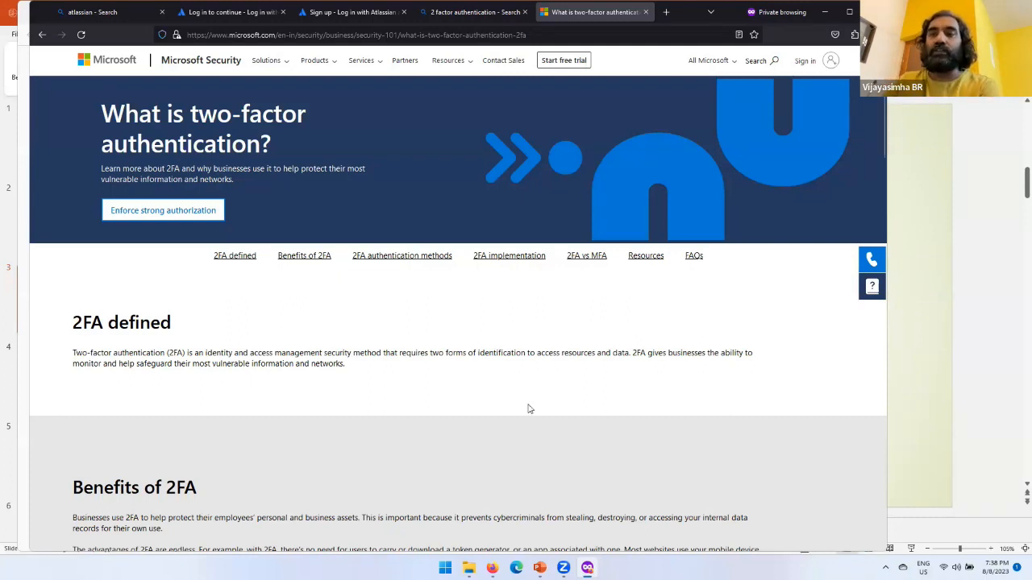
Step: Switch to the regular Firefox window and open github.com
{"action": "mouse_move", "coordinate": [492, 568]}
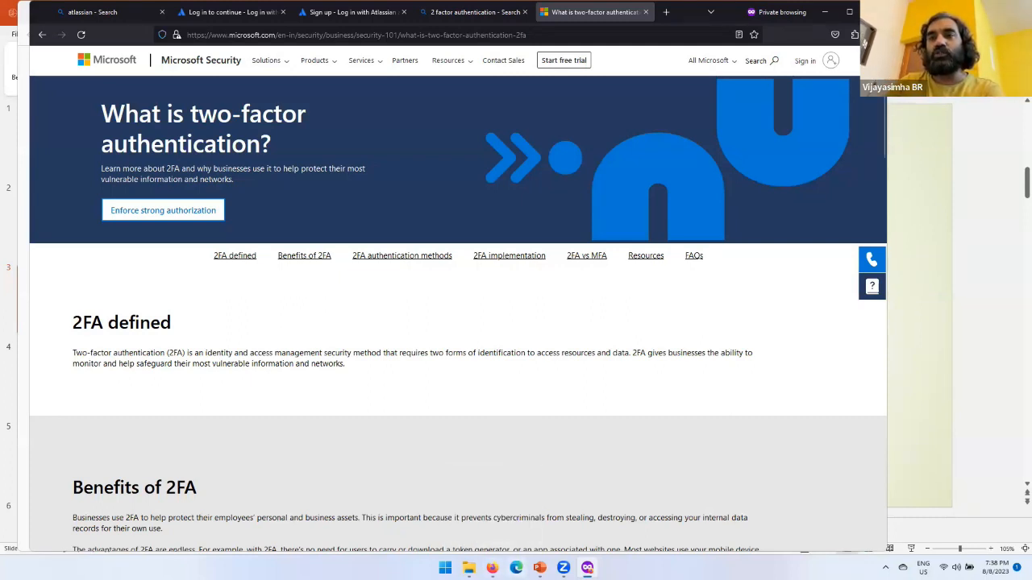
{"action": "left_click", "coordinate": [493, 569]}
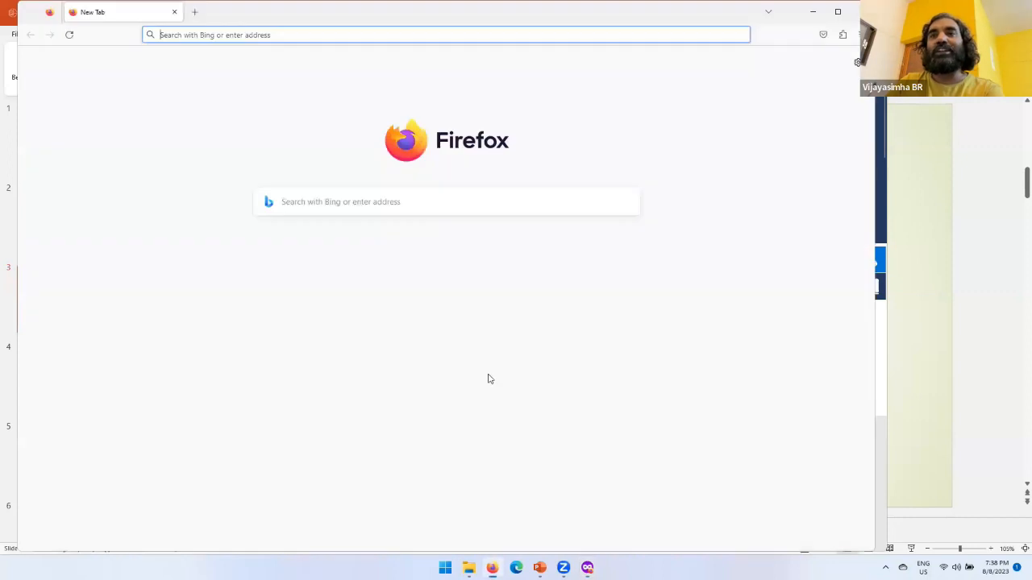
{"action": "left_click", "coordinate": [259, 37]}
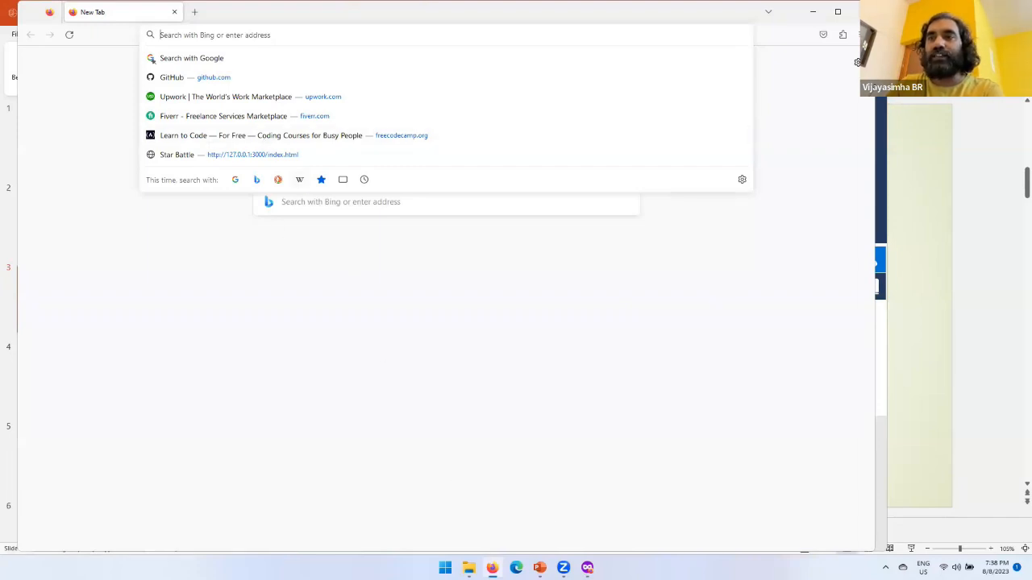
{"action": "type", "text": "github.com/"}
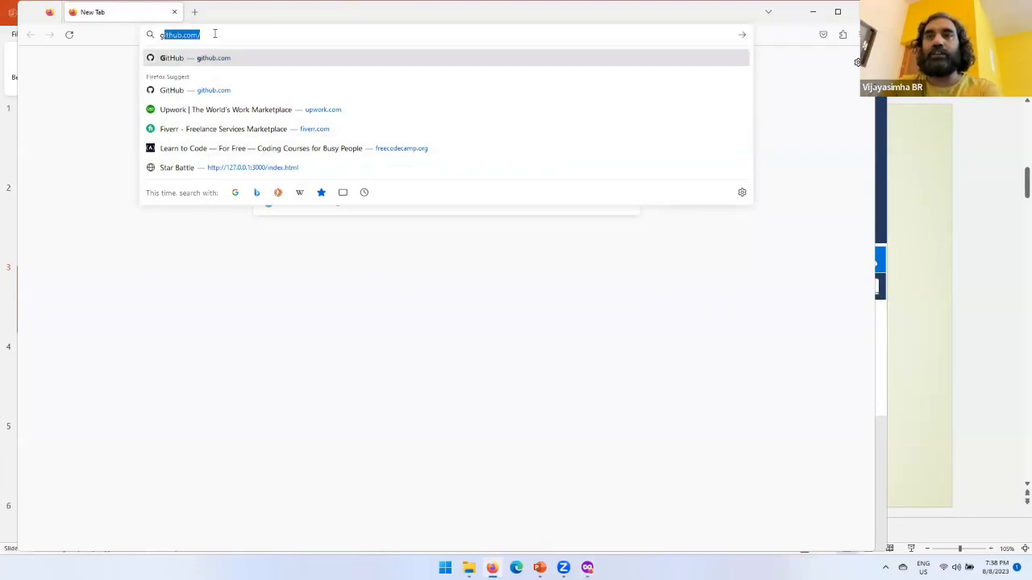
{"action": "key", "text": "Return"}
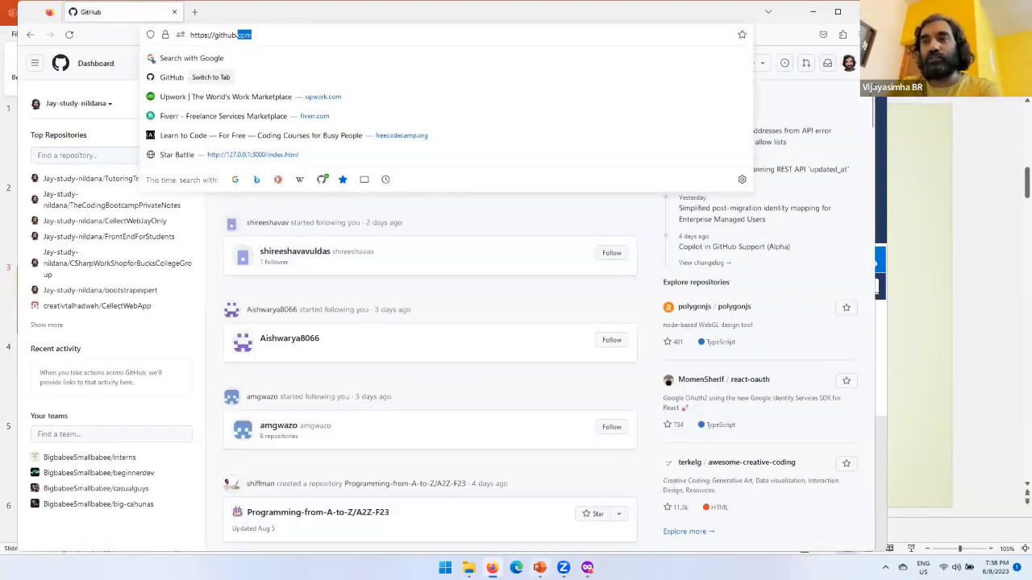
Step: Switch to Microsoft Edge and open trello.com in a new InPrivate window
{"action": "left_click", "coordinate": [516, 567]}
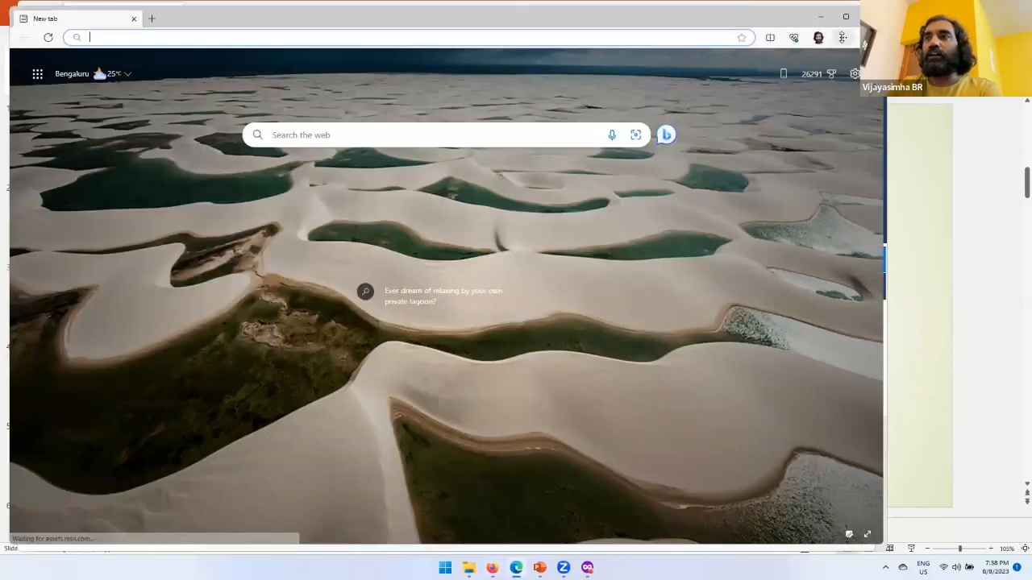
{"action": "left_click", "coordinate": [842, 37]}
{"action": "left_click", "coordinate": [722, 88]}
{"action": "type", "text": "trello.com"}
{"action": "key", "text": "Return"}
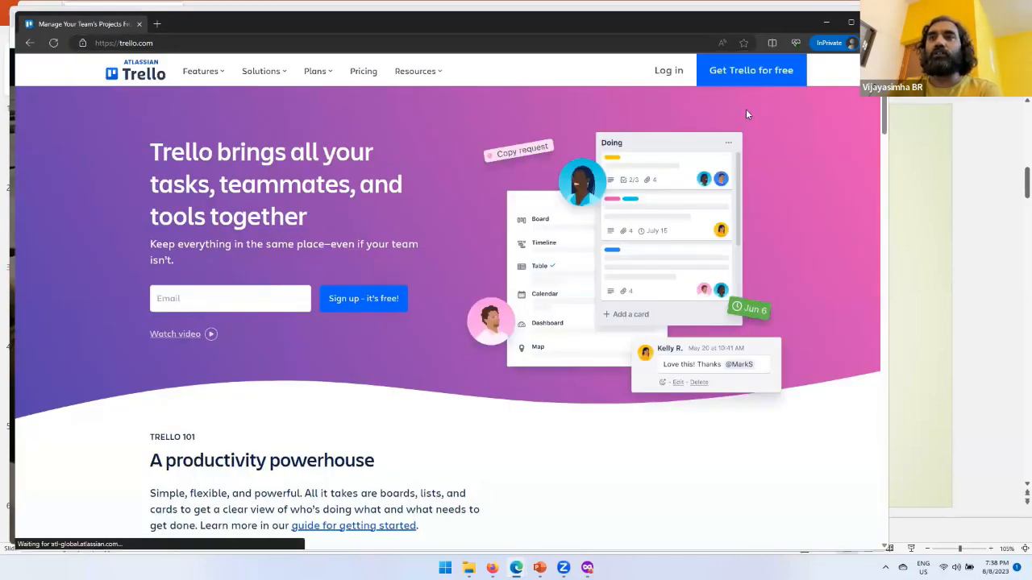
Step: Log in to Trello with the saved account email and password
{"action": "left_click", "coordinate": [668, 71]}
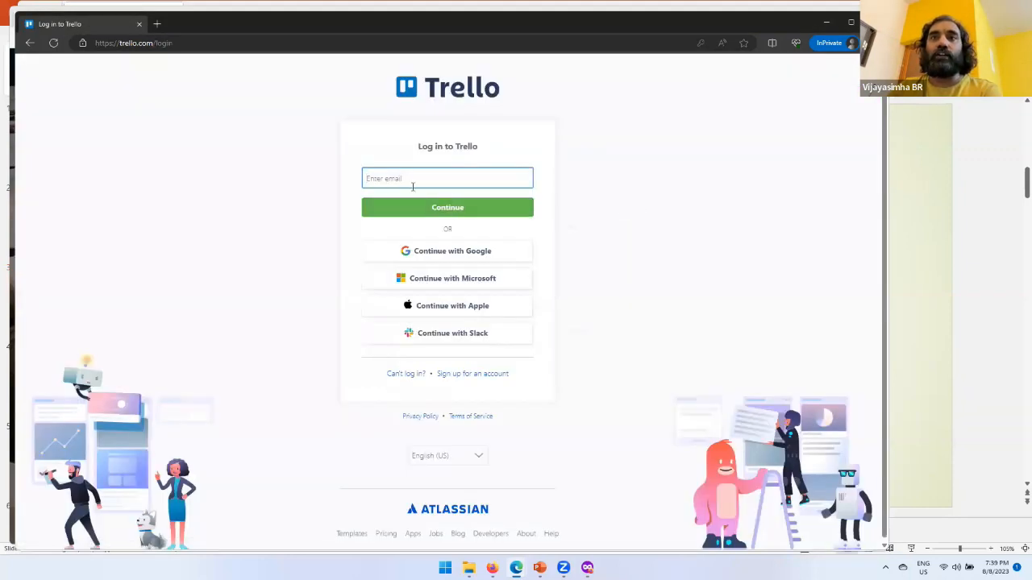
{"action": "left_click", "coordinate": [413, 179]}
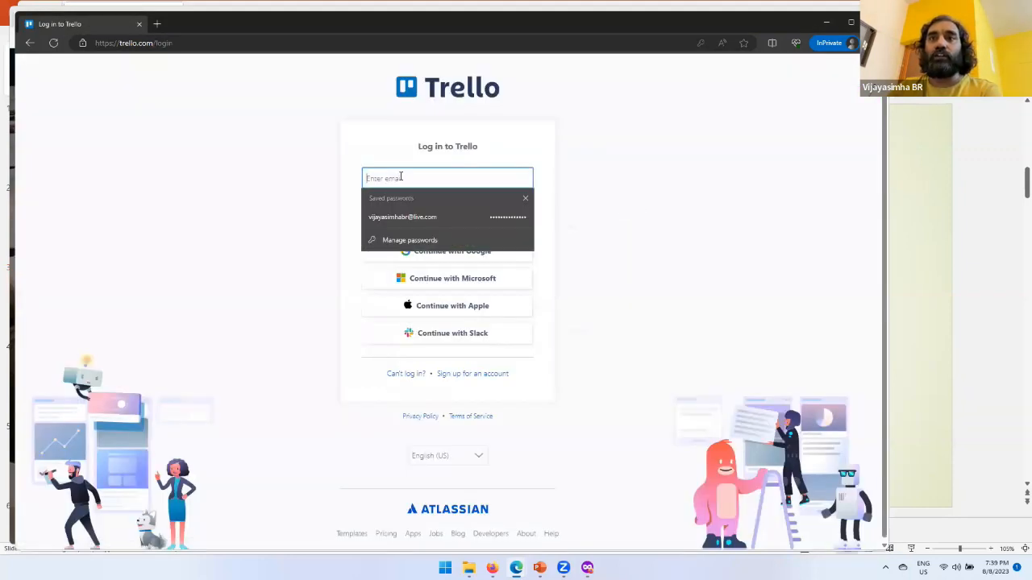
{"action": "left_click", "coordinate": [436, 218]}
{"action": "left_click", "coordinate": [453, 213]}
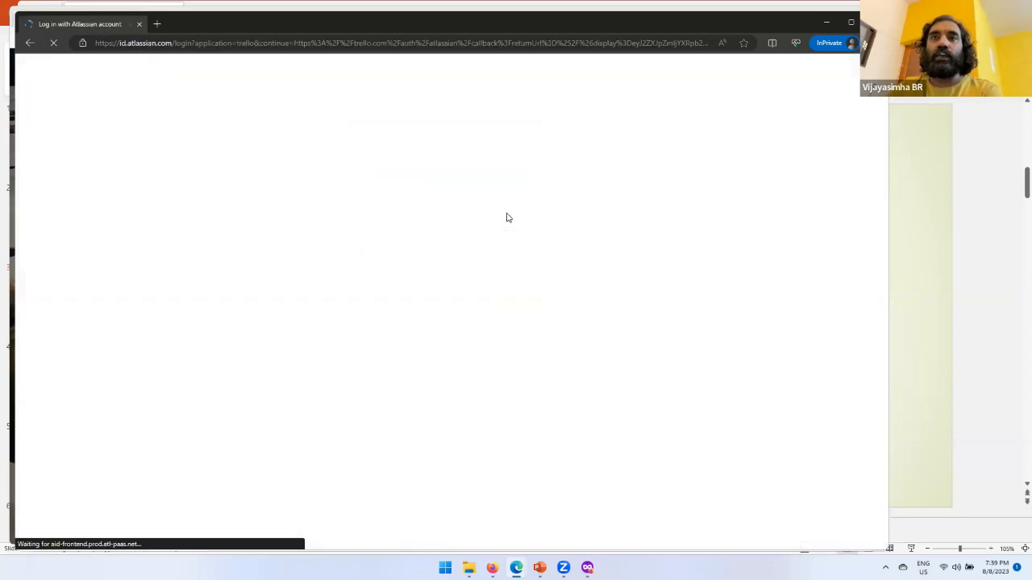
{"action": "left_click", "coordinate": [433, 211]}
{"action": "left_click", "coordinate": [445, 250]}
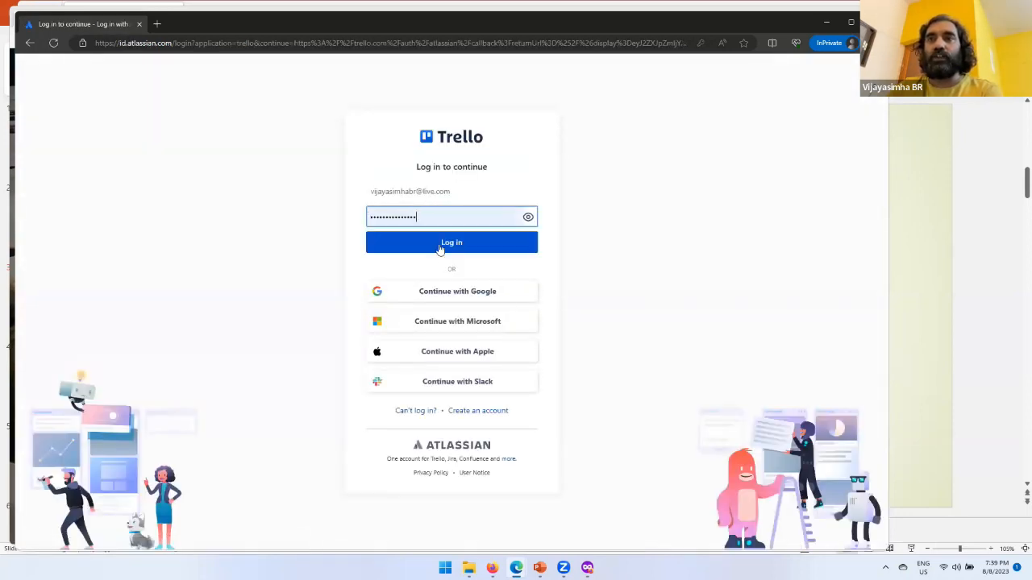
{"action": "left_click", "coordinate": [467, 244]}
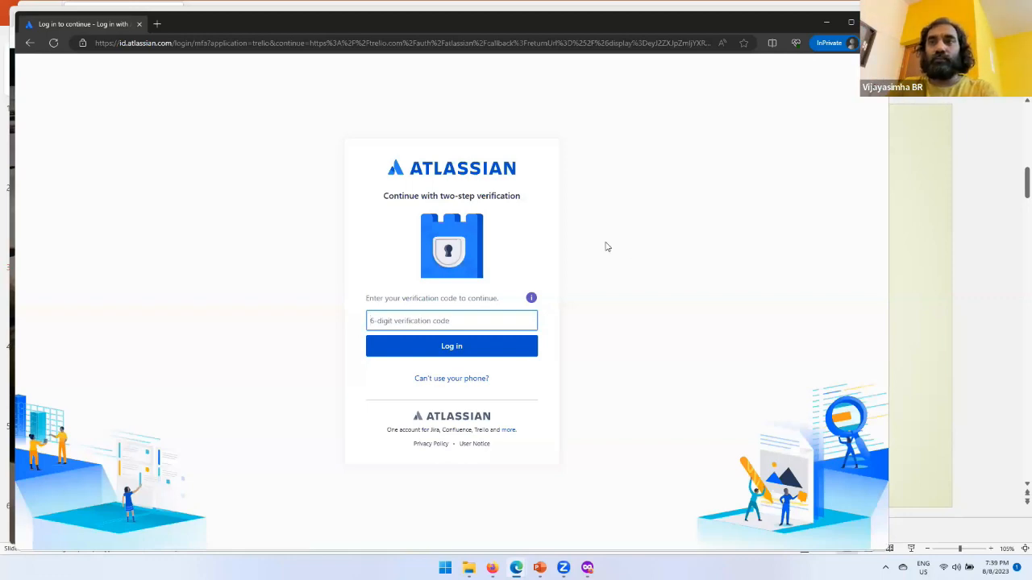
Step: Examine the two-step verification prompt at a larger size and minimize the InPrivate window
{"action": "scroll", "coordinate": [529, 222], "scroll_direction": "up", "scroll_amount": 6}
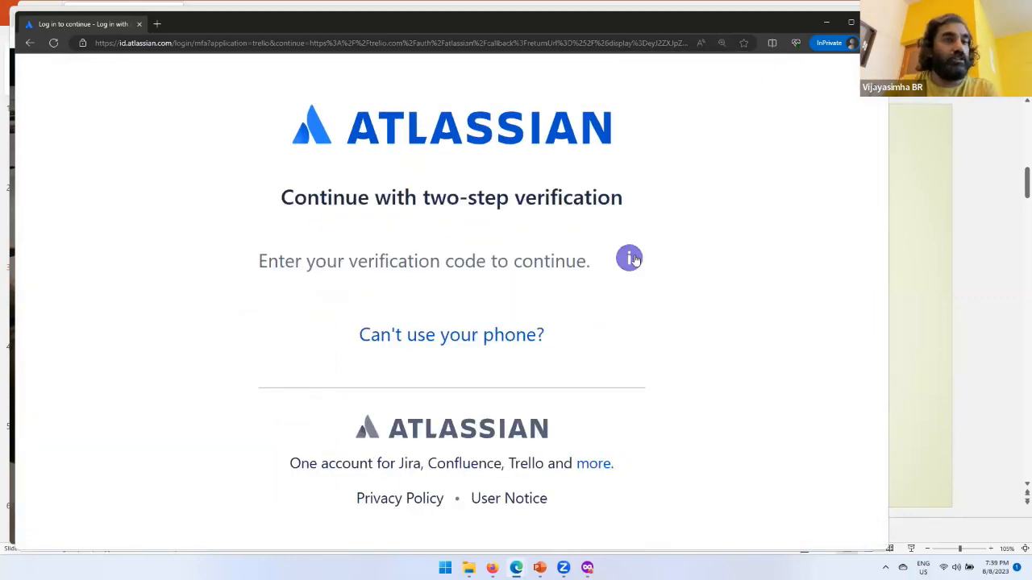
{"action": "scroll", "coordinate": [635, 258], "scroll_direction": "down", "scroll_amount": 3}
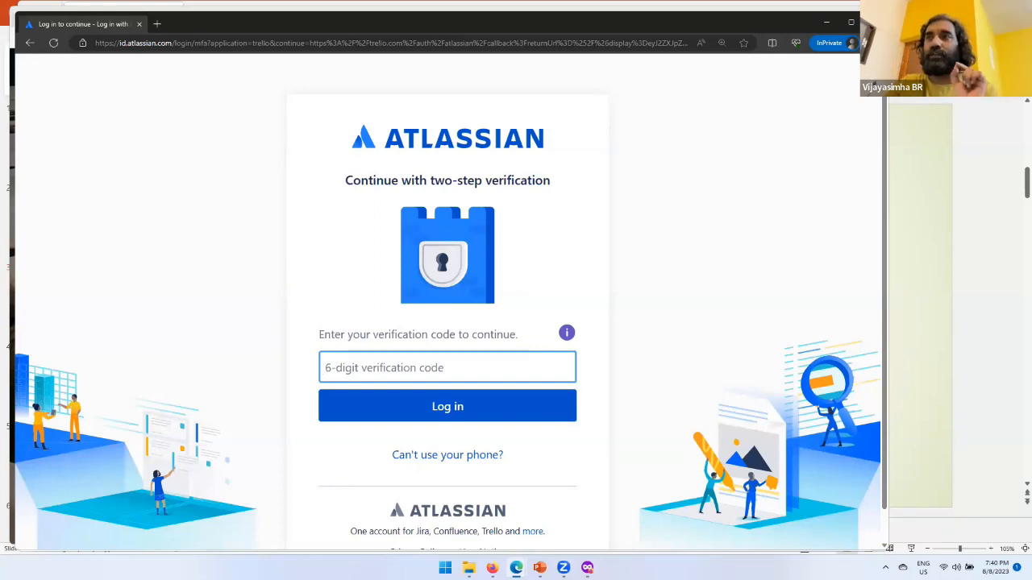
{"action": "left_click", "coordinate": [826, 22]}
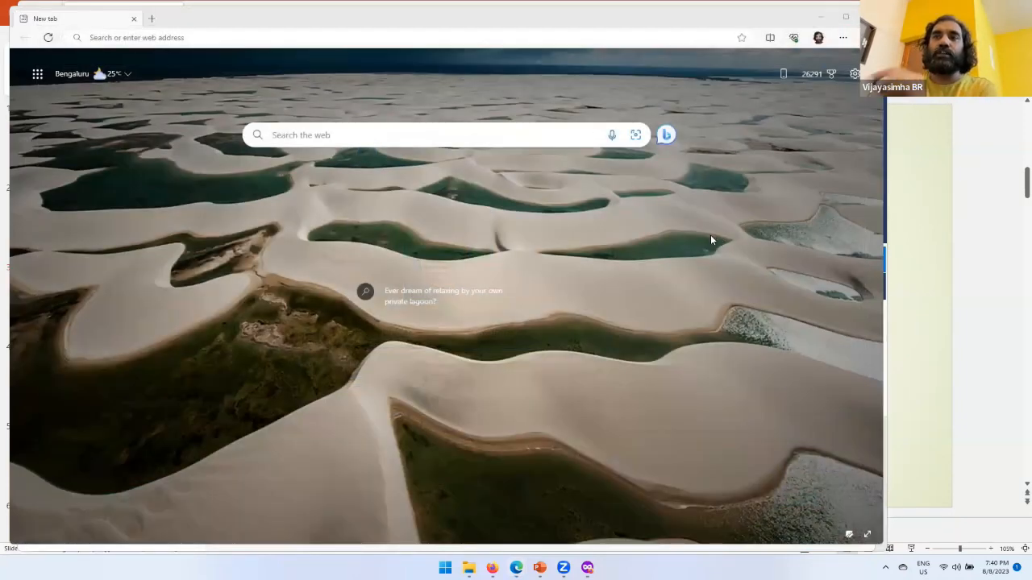
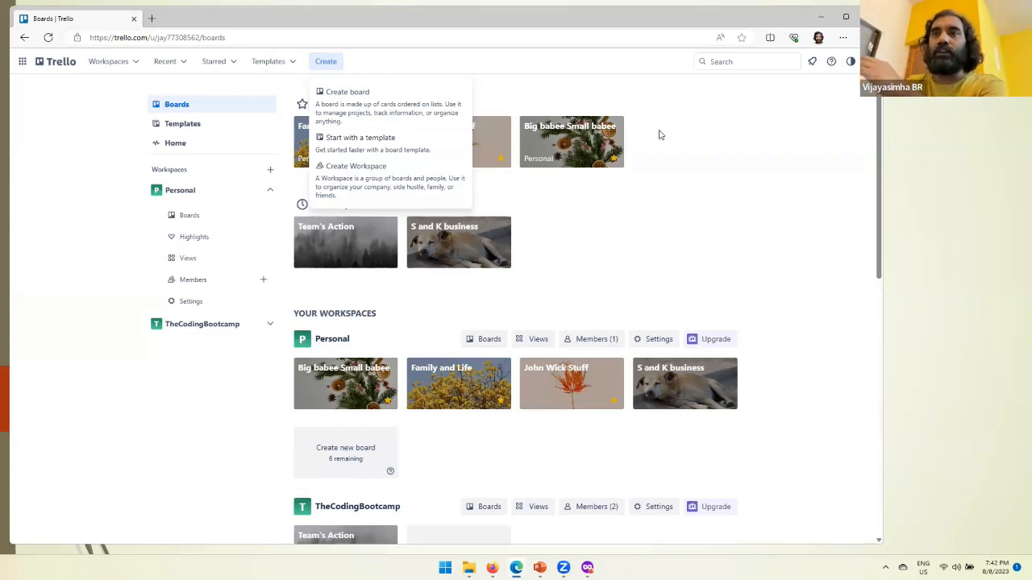
Step: Create a board titled "AIU Part 2 Trello Session" in the Personal workspace with Workspace visibility
{"action": "left_click", "coordinate": [656, 137]}
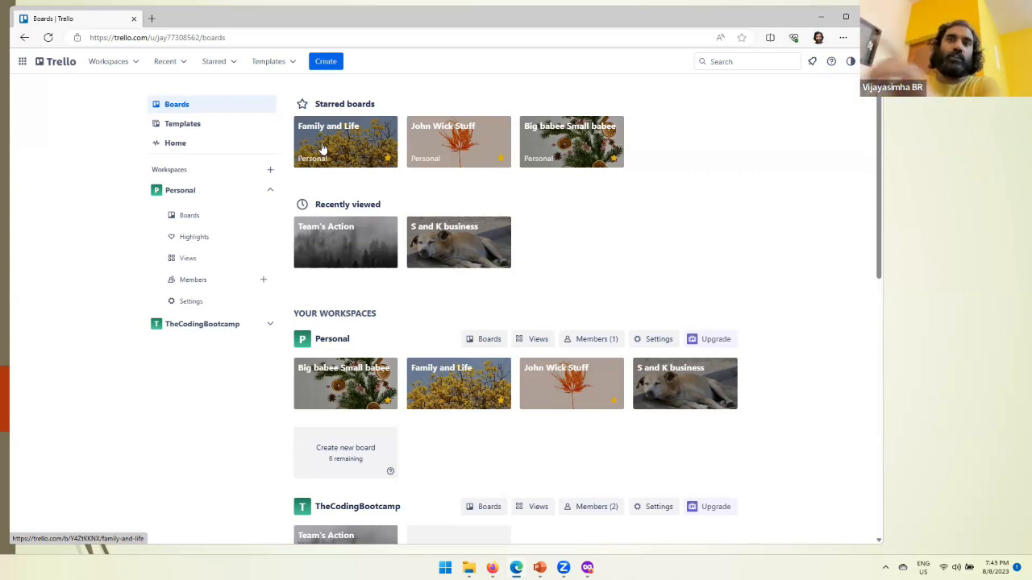
{"action": "left_click", "coordinate": [332, 62]}
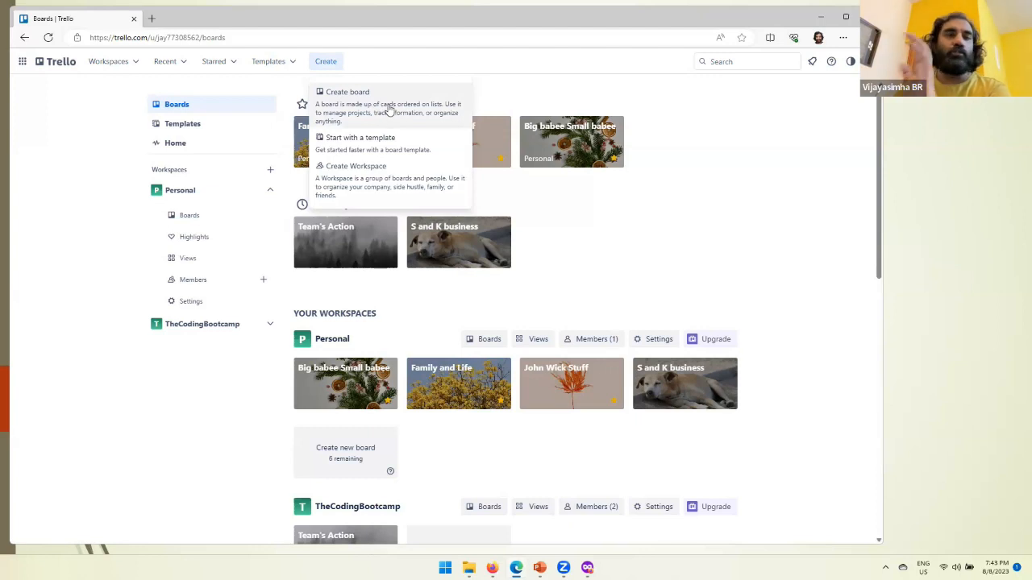
{"action": "left_click", "coordinate": [390, 111]}
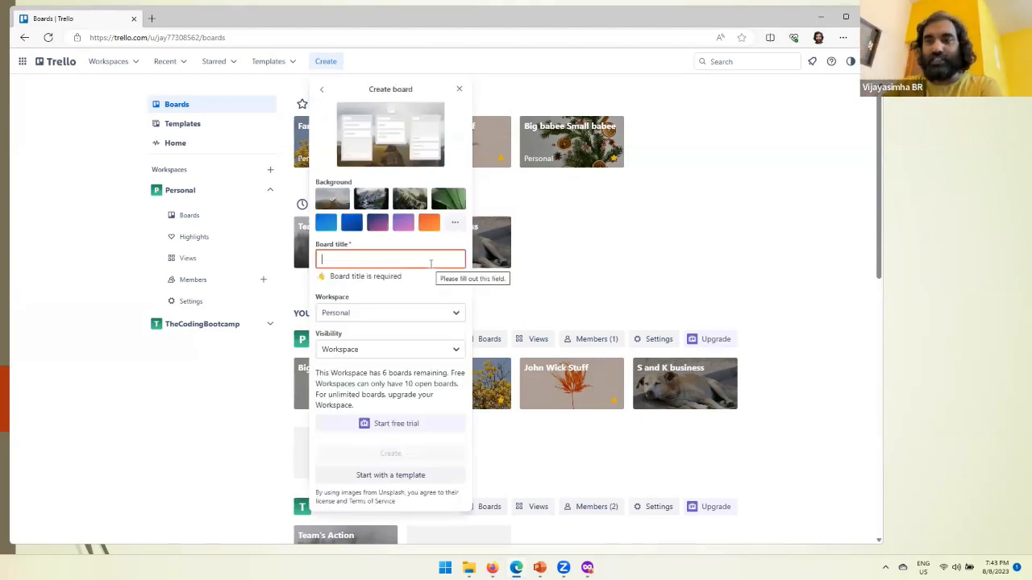
{"action": "type", "text": "A"}
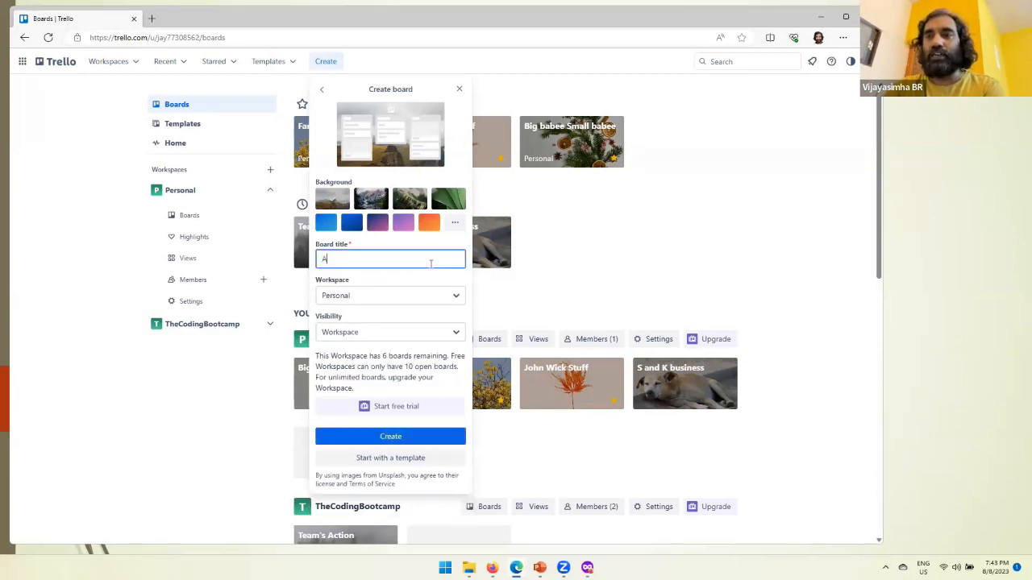
{"action": "type", "text": "IU Part "}
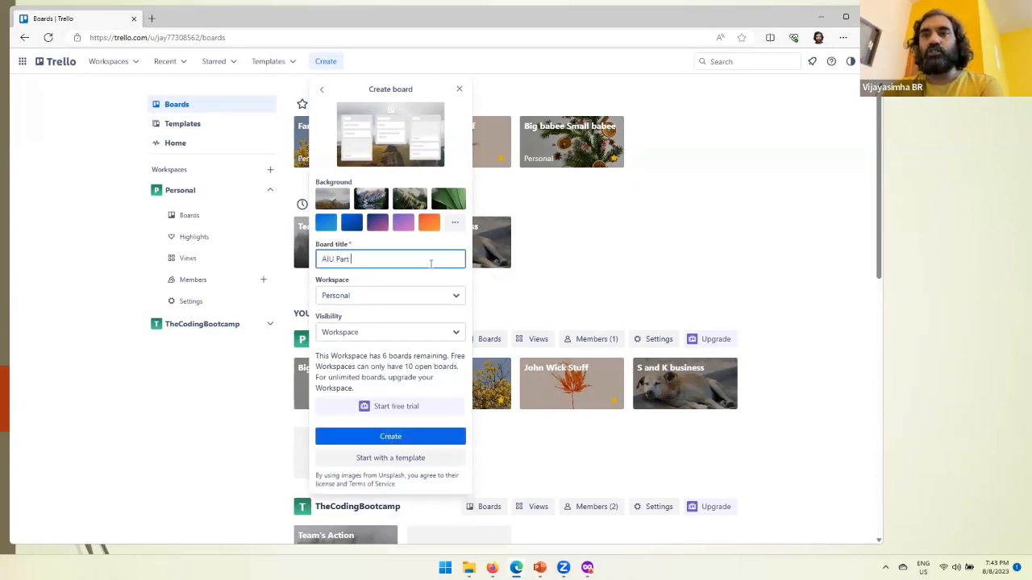
{"action": "type", "text": "2 Trello Session"}
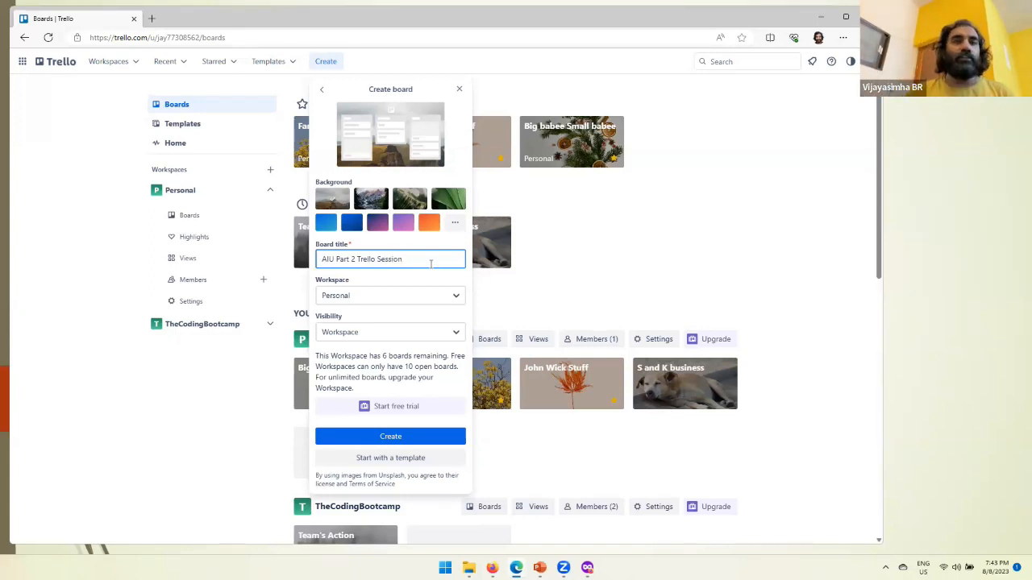
{"action": "left_click", "coordinate": [436, 300]}
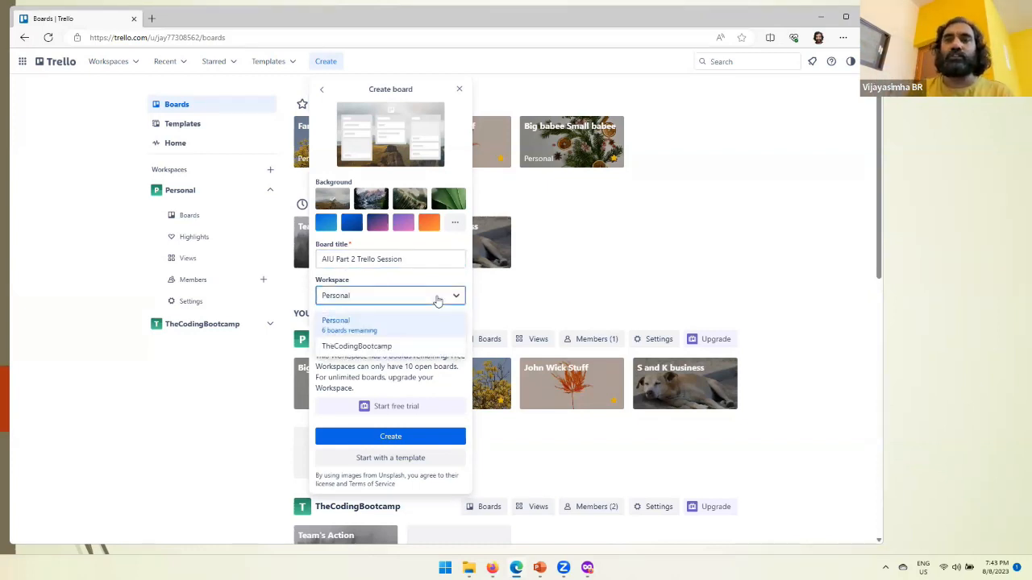
{"action": "left_click", "coordinate": [437, 300]}
{"action": "left_click", "coordinate": [391, 335]}
{"action": "left_click", "coordinate": [391, 335]}
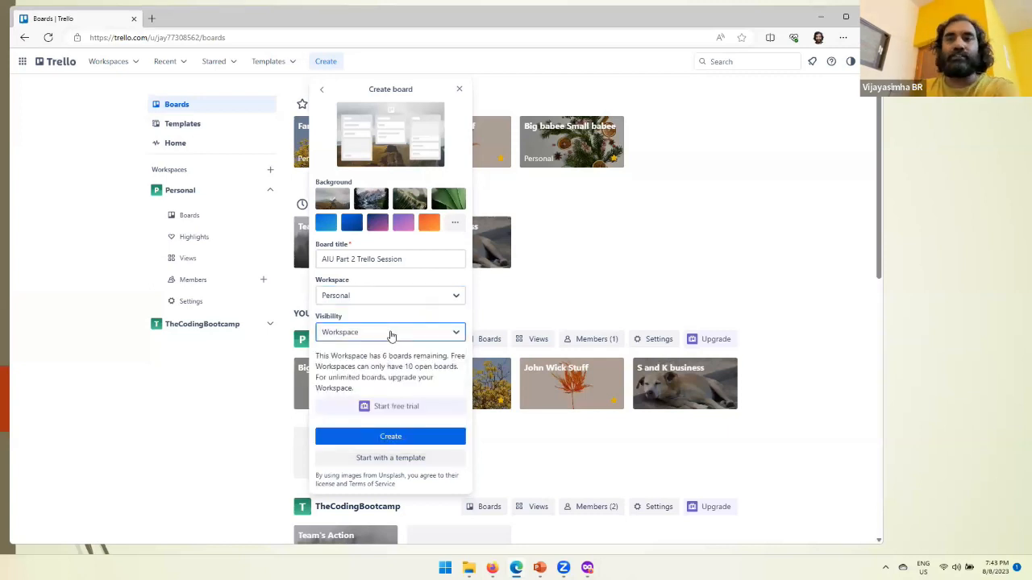
{"action": "left_click", "coordinate": [400, 442]}
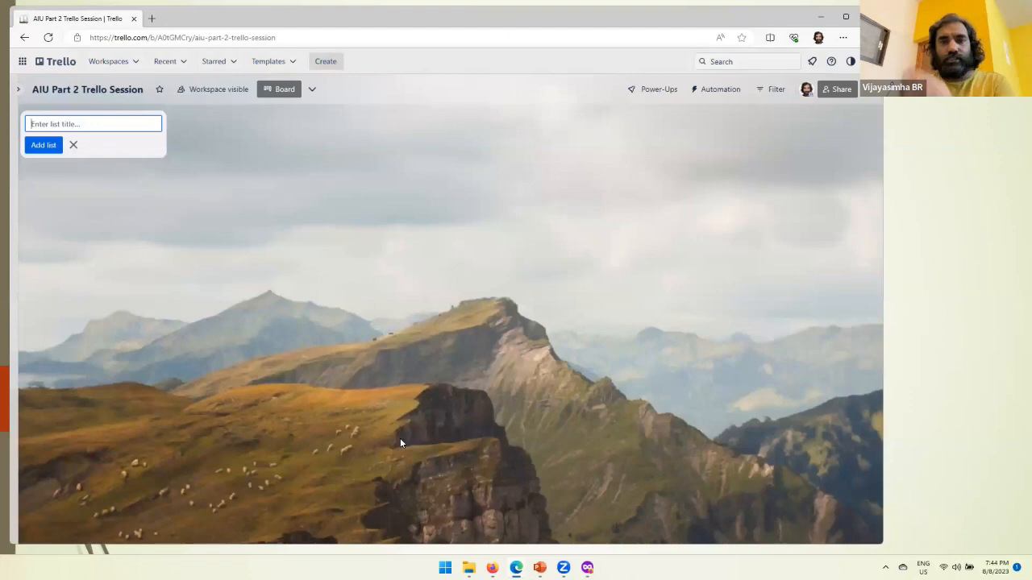
Step: Show the Trello Lists slide in the presentation, return to the board and add a list titled "General Stuff"
{"action": "key", "text": "alt+Tab"}
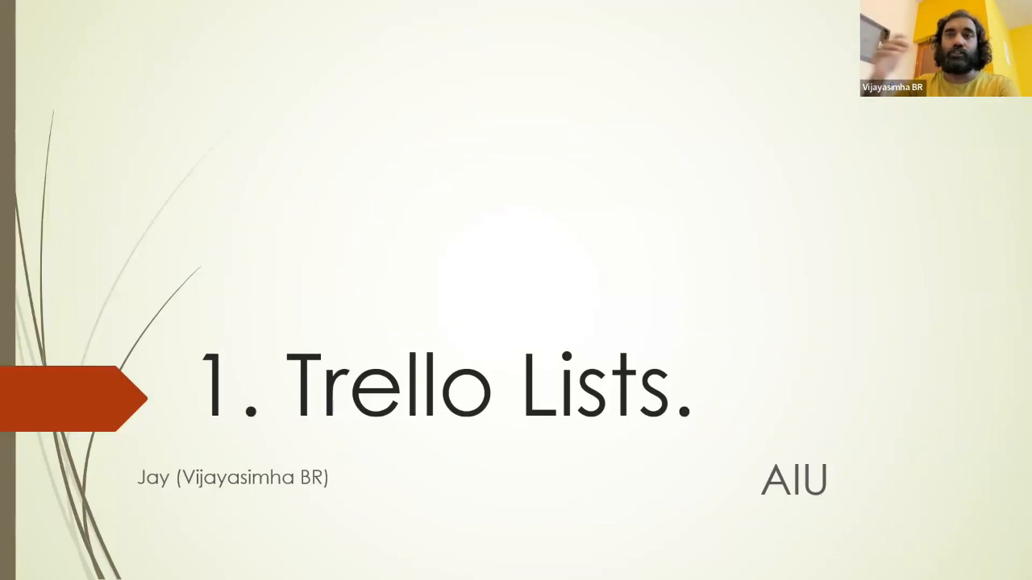
{"action": "key", "text": "alt+Tab"}
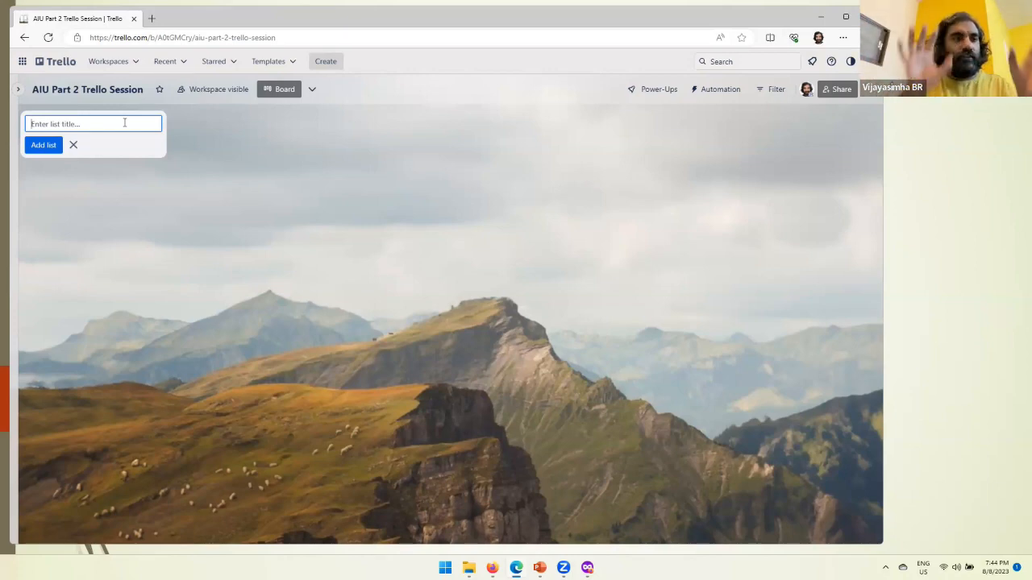
{"action": "type", "text": "G"}
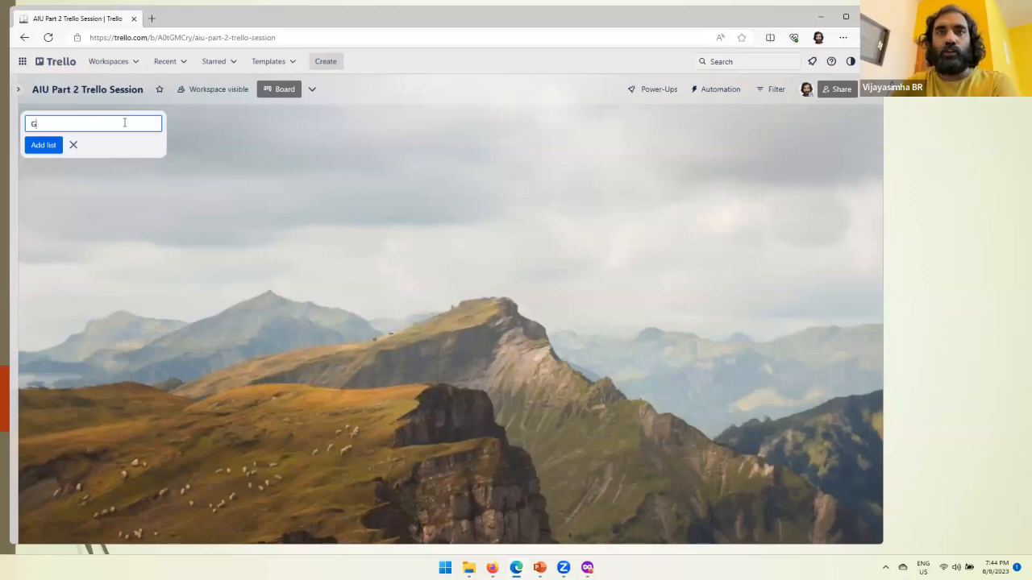
{"action": "type", "text": "eneral Stuff"}
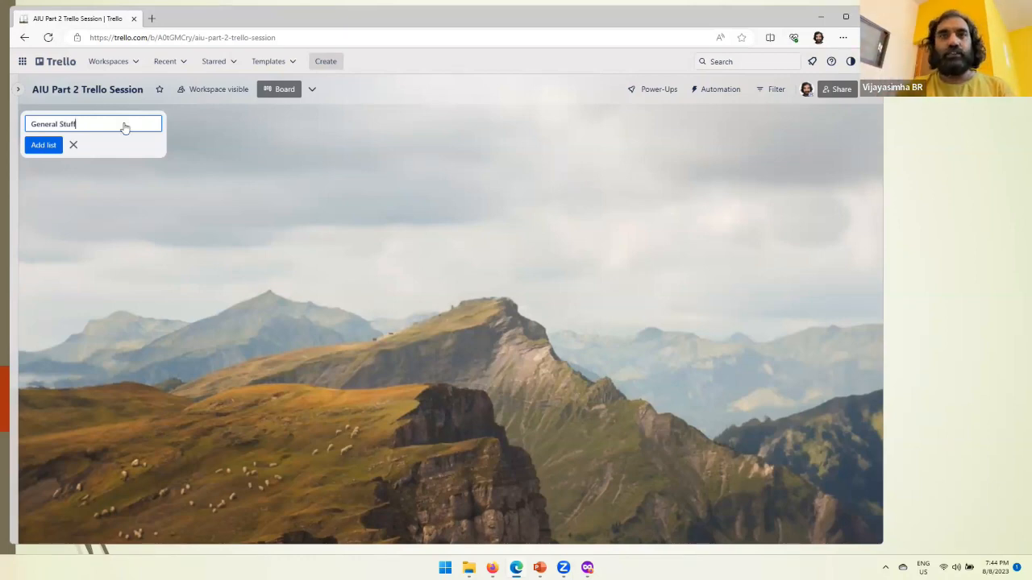
{"action": "key", "text": "Return"}
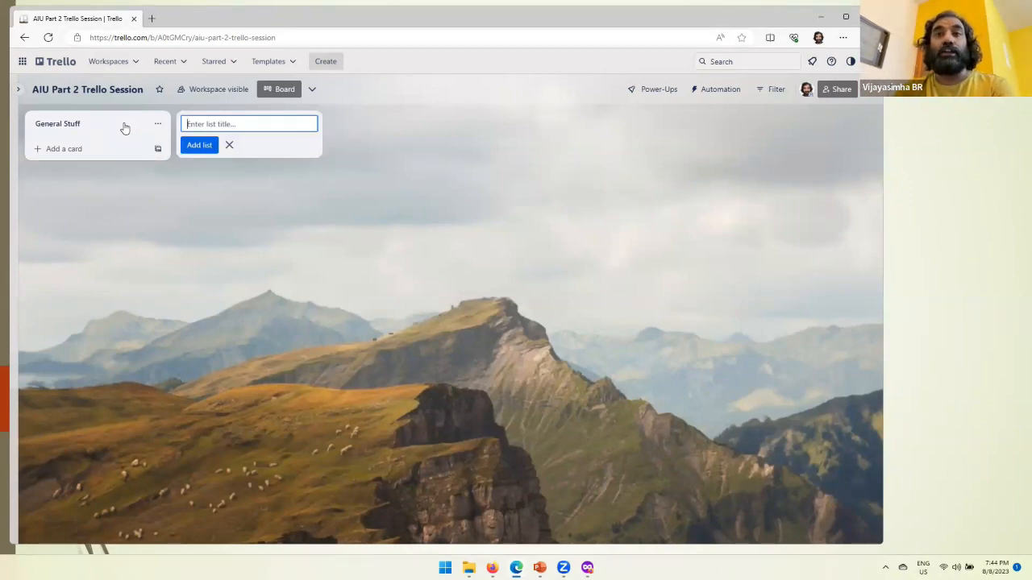
Step: Add a second list titled "HTML Classes" to the board
{"action": "key", "text": "Caps_Lock"}
{"action": "type", "text": "h"}
{"action": "key", "text": "BackSpace"}
{"action": "key", "text": "Caps_Lock"}
{"action": "type", "text": "HTML"}
{"action": "key", "text": "Caps_Lock"}
{"action": "type", "text": "Classes"}
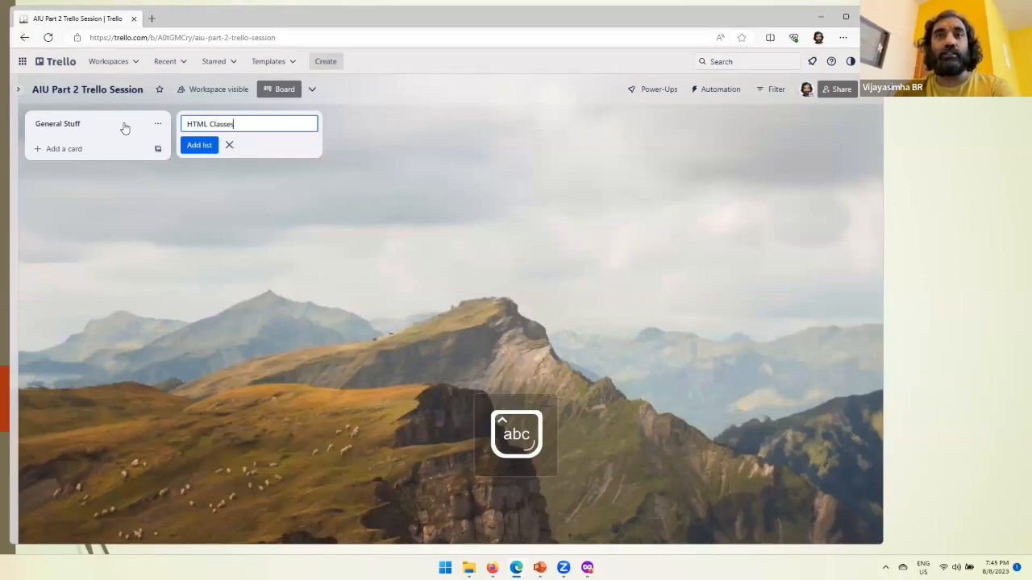
{"action": "key", "text": "Return"}
Step: Add two more lists titled "JavaScript Classes" and "Chess Classes"
{"action": "type", "text": "JavaSc"}
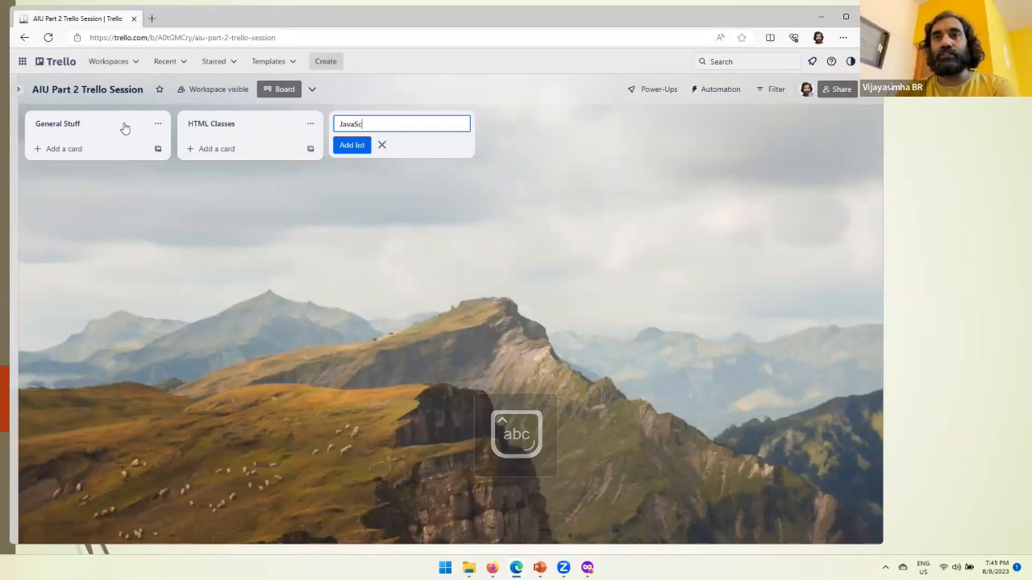
{"action": "type", "text": "ript Classes"}
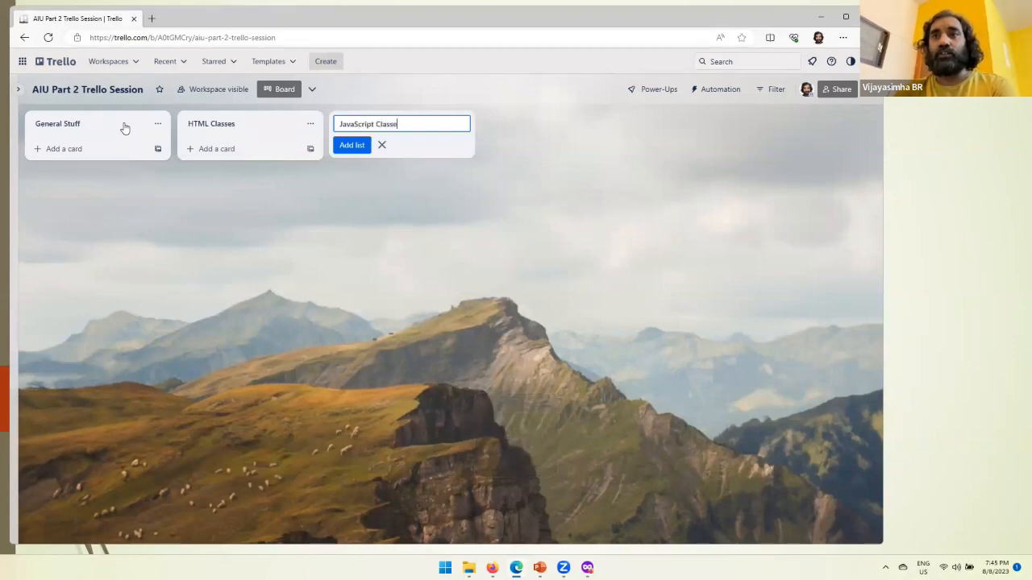
{"action": "key", "text": "Return"}
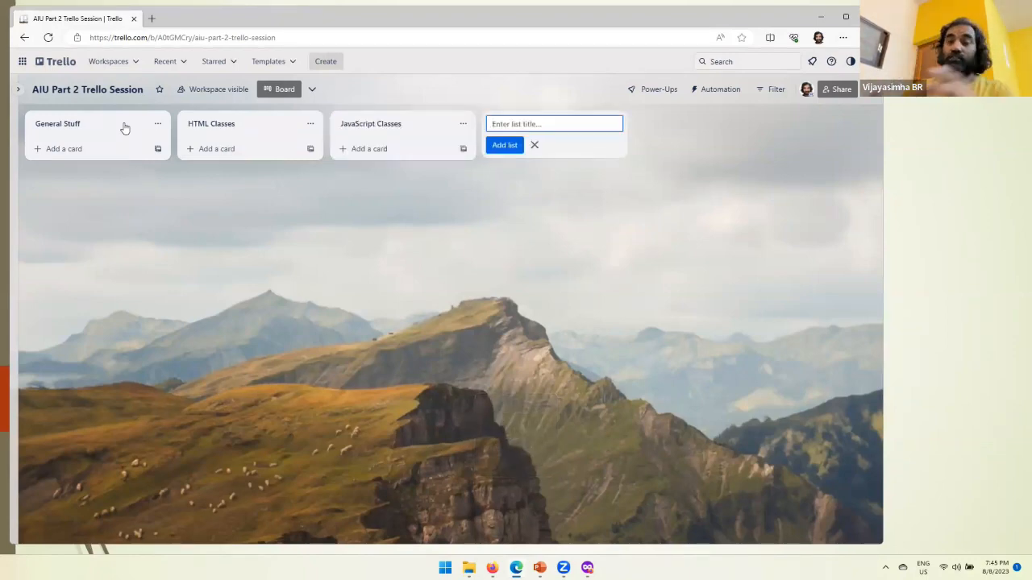
{"action": "type", "text": "C"}
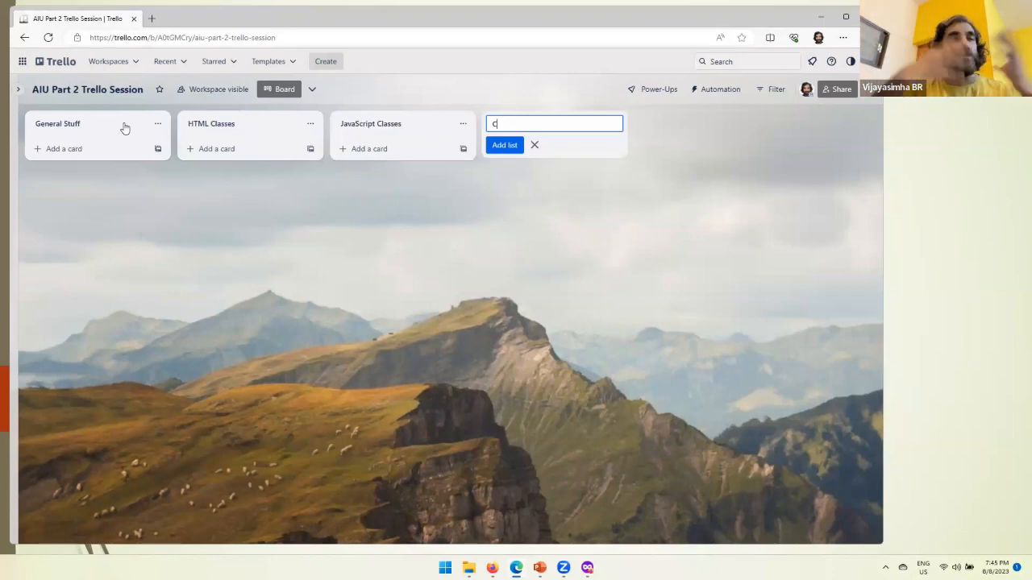
{"action": "type", "text": "hess Classes"}
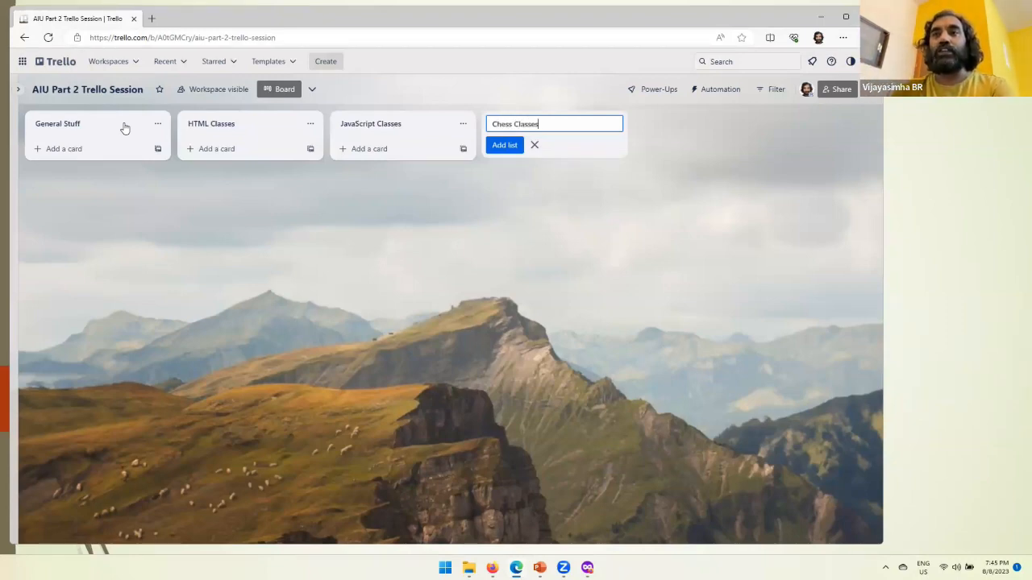
{"action": "key", "text": "Return"}
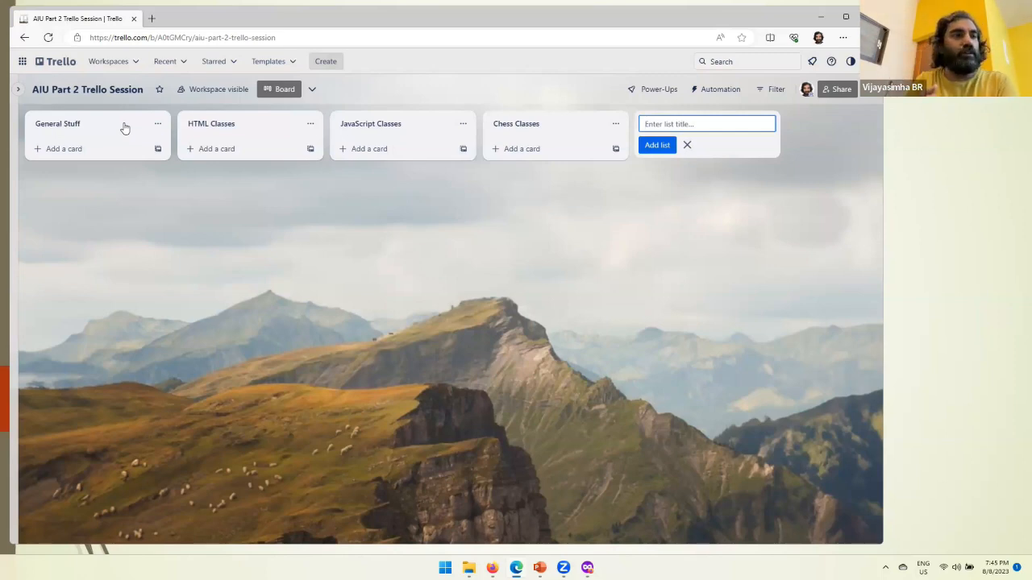
Step: Add the lists "Other Things" and "Done" at the end of the board
{"action": "type", "text": "Other Things"}
{"action": "key", "text": "Return"}
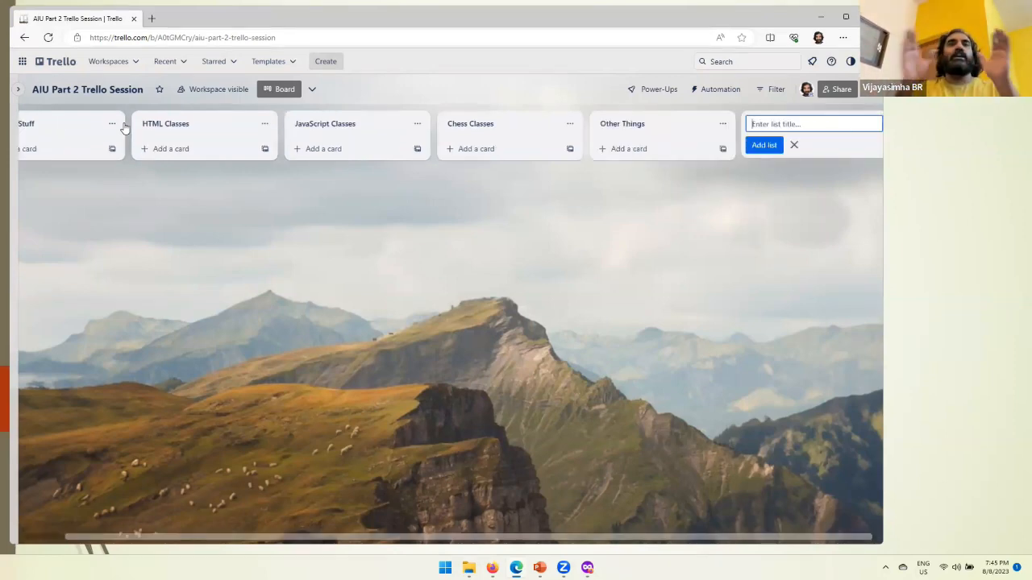
{"action": "left_click_drag", "start_coordinate": [310, 541], "coordinate": [250, 537]}
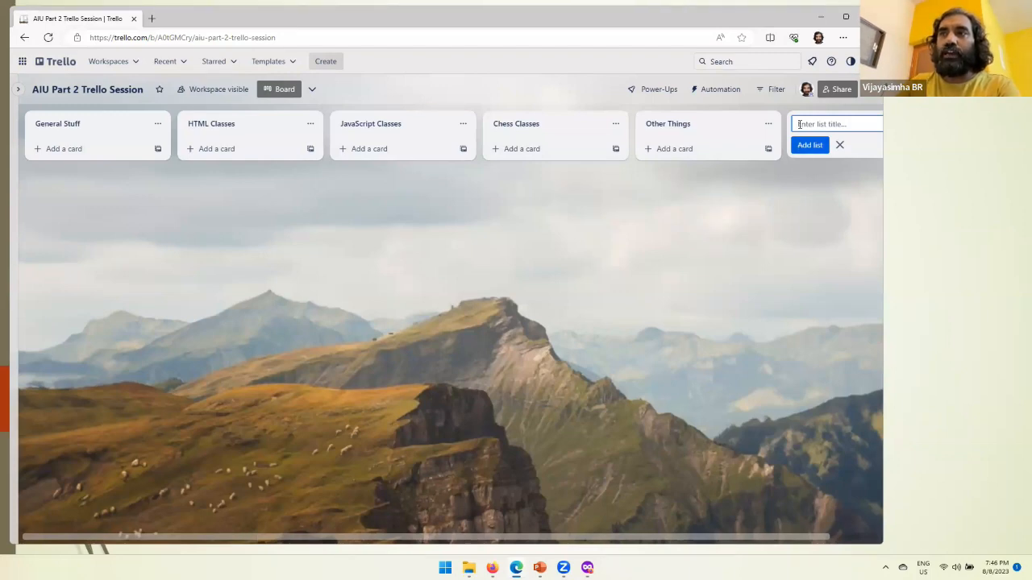
{"action": "type", "text": "Done"}
{"action": "key", "text": "Return"}
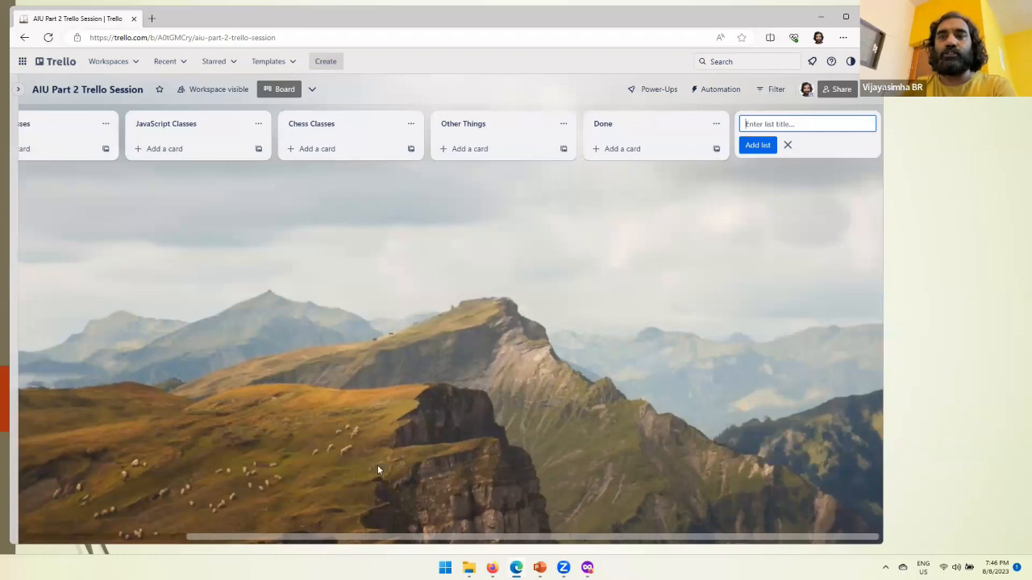
{"action": "left_click_drag", "start_coordinate": [272, 542], "coordinate": [141, 540]}
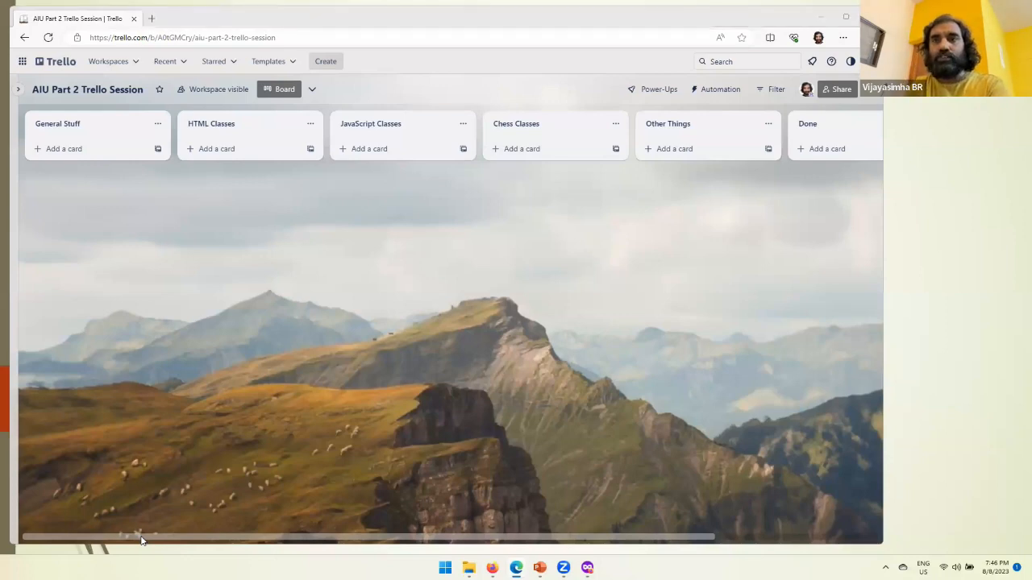
Step: Switch to the presentation to view the Trello Lists and Trello Checklists slides, and return to the Trello board
{"action": "key", "text": "alt+Tab"}
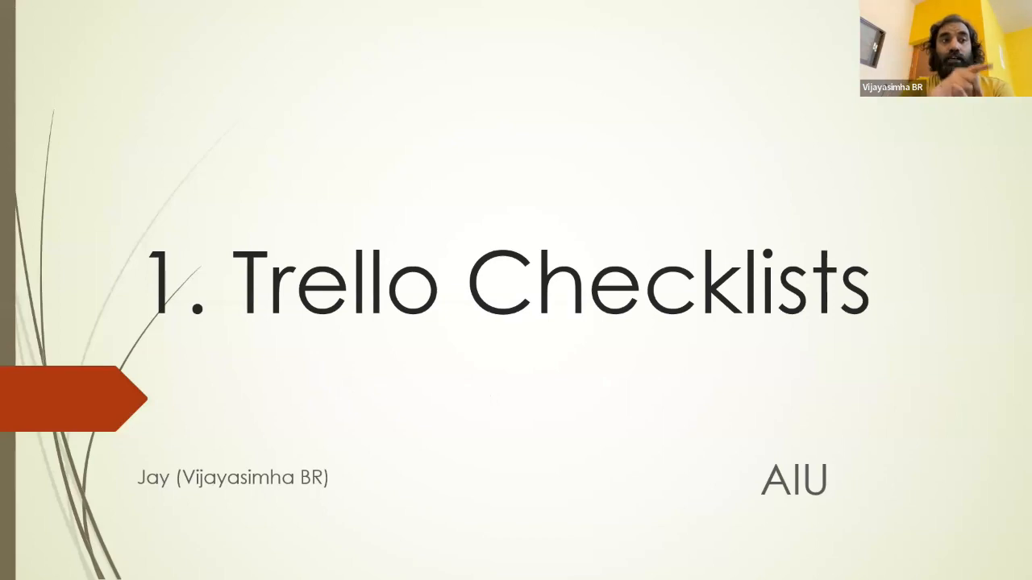
{"action": "key", "text": "Left"}
{"action": "key", "text": "Right"}
{"action": "key", "text": "Right"}
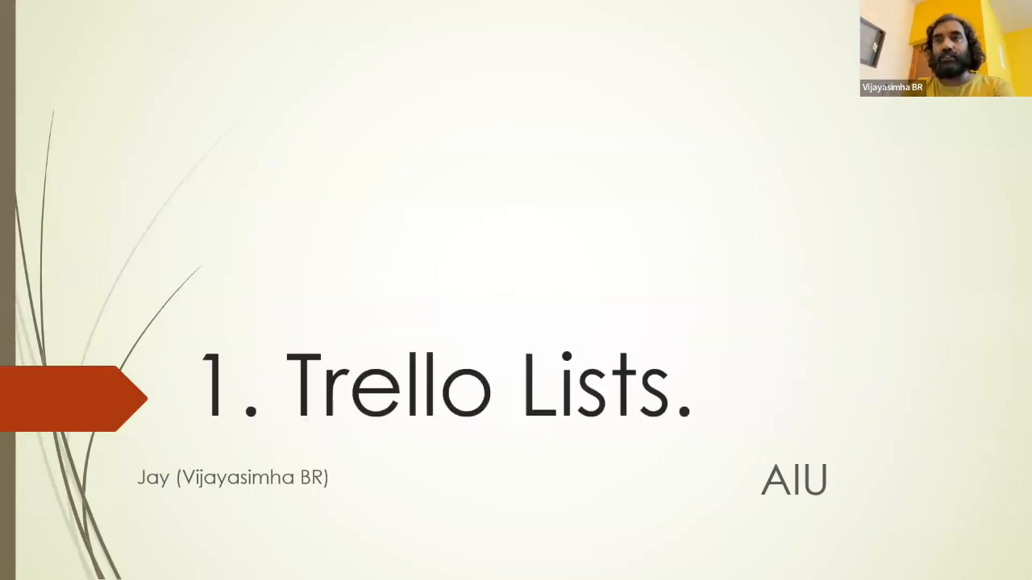
{"action": "key", "text": "alt+Tab"}
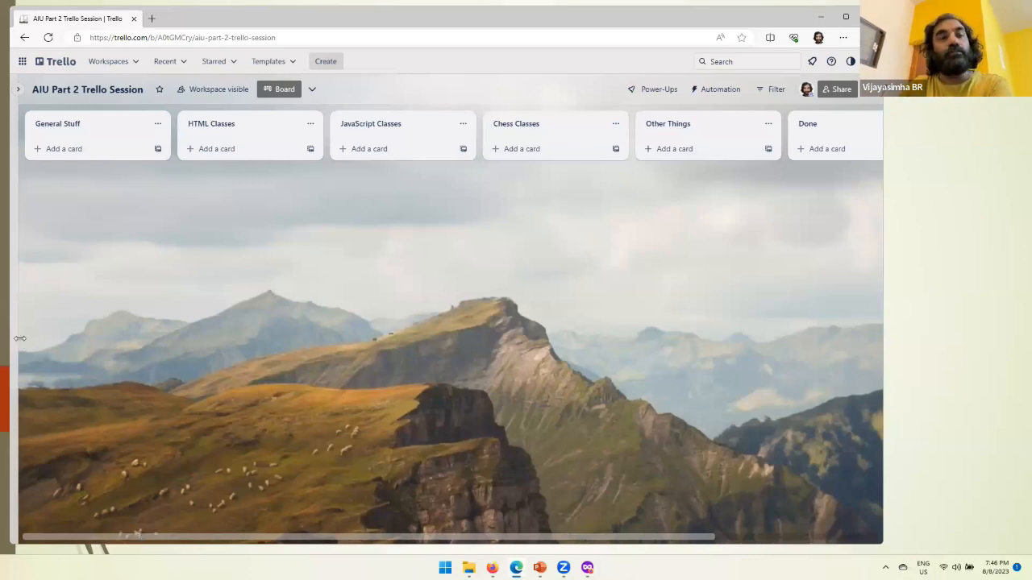
Step: Add a card titled "Teaching Responsibilities" to the General Stuff list
{"action": "left_click", "coordinate": [65, 149]}
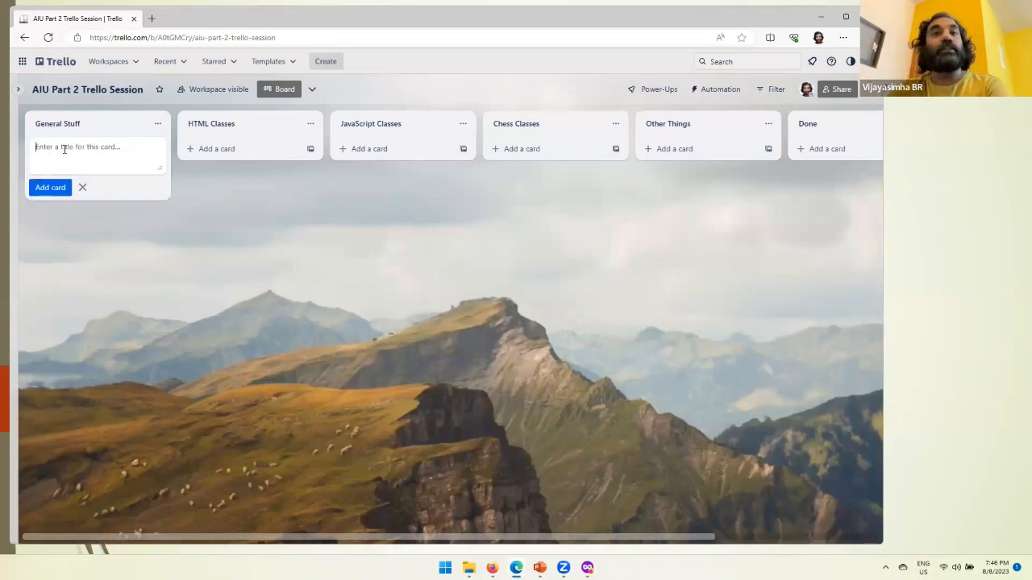
{"action": "type", "text": "Tea"}
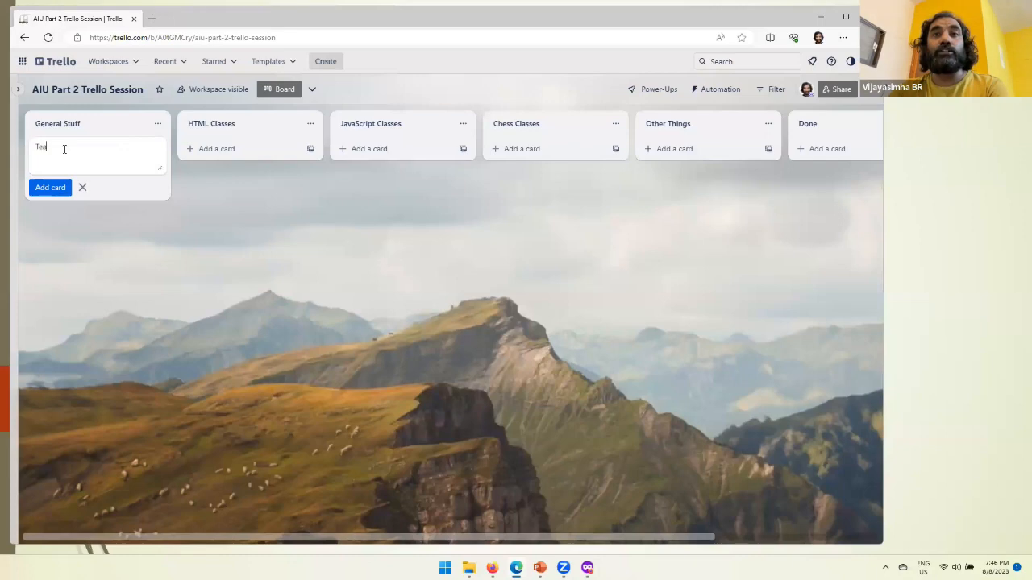
{"action": "type", "text": "ching Responsibili"}
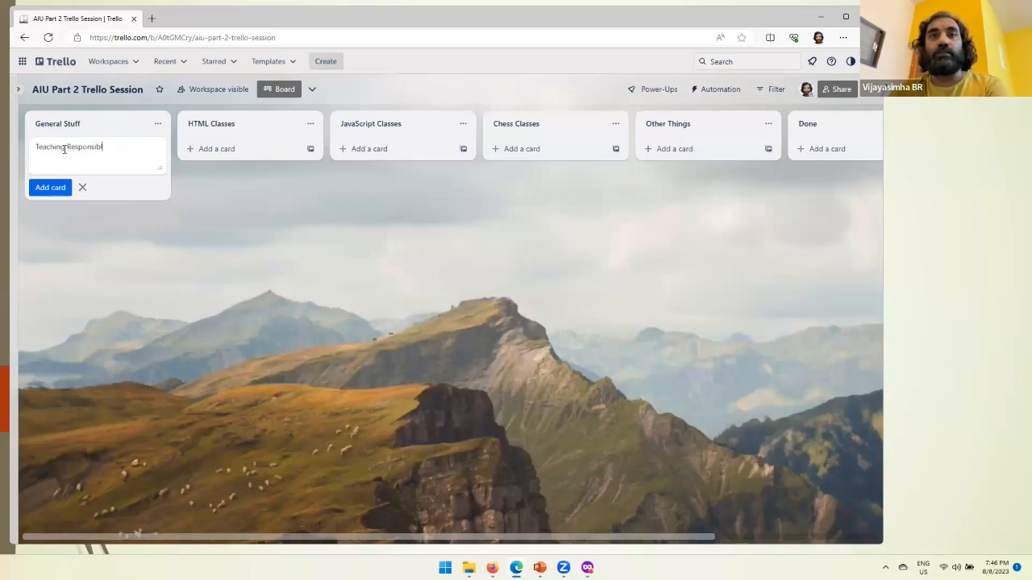
{"action": "type", "text": "ties"}
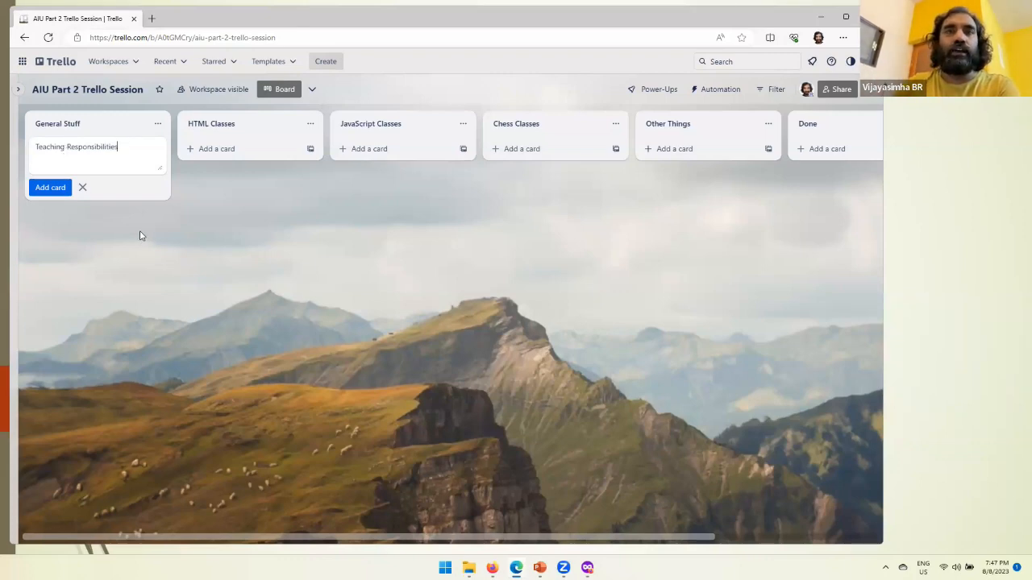
{"action": "key", "text": "Return"}
{"action": "left_click", "coordinate": [112, 228]}
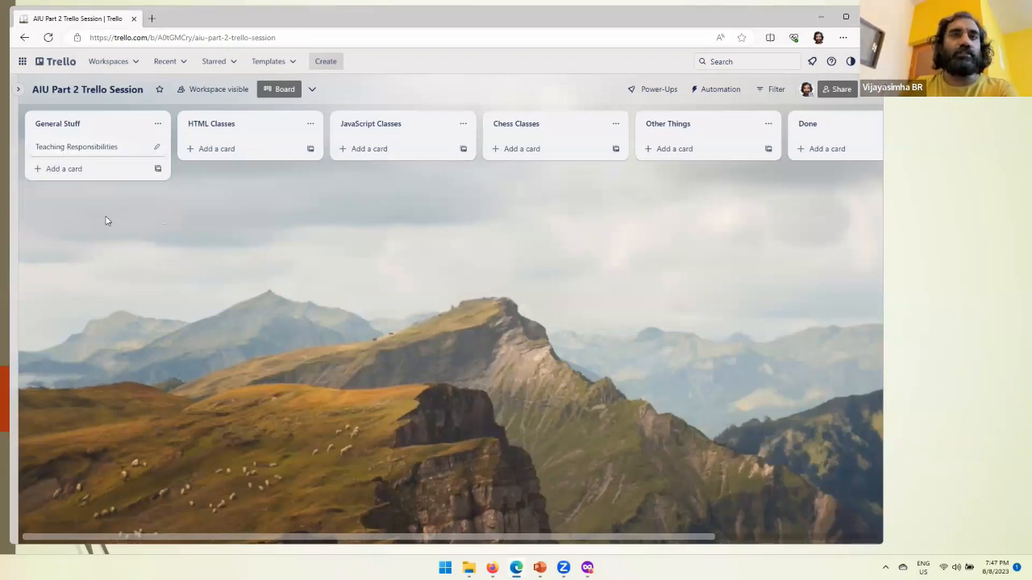
Step: Open the Teaching Responsibilities card and annotate its title with a green freehand outline and an arrow pointing to it
{"action": "left_click", "coordinate": [91, 156]}
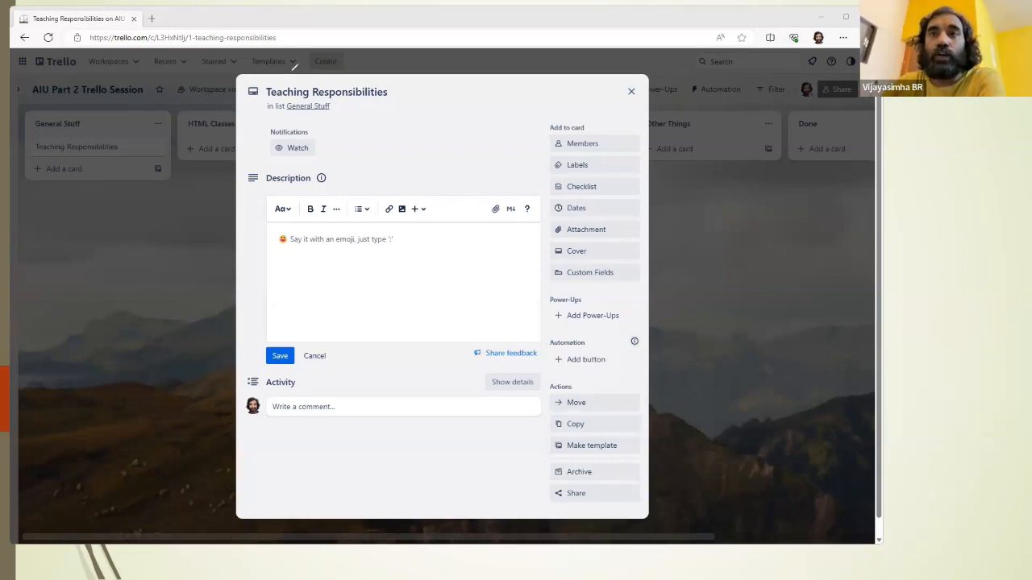
{"action": "mouse_move", "coordinate": [257, 103]}
{"action": "left_mouse_down"}
{"action": "mouse_move", "coordinate": [396, 104]}
{"action": "mouse_move", "coordinate": [412, 91]}
{"action": "mouse_move", "coordinate": [241, 89]}
{"action": "mouse_move", "coordinate": [299, 117]}
{"action": "left_mouse_up"}
{"action": "mouse_move", "coordinate": [551, 36]}
{"action": "left_mouse_down"}
{"action": "mouse_move", "coordinate": [432, 83]}
{"action": "mouse_move", "coordinate": [463, 91]}
{"action": "left_mouse_up"}
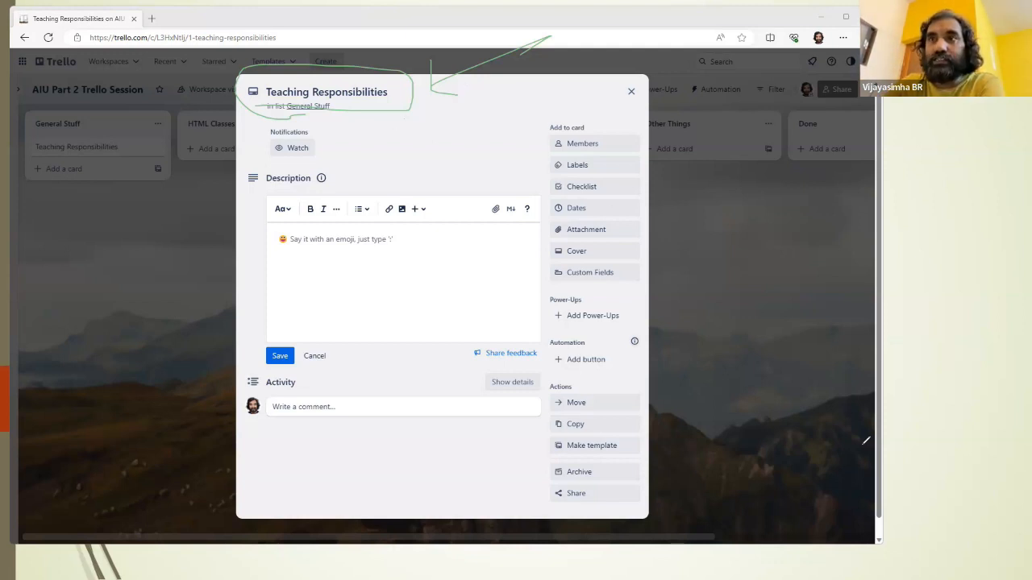
Step: Replace the title annotation with a green freehand outline around the Description section, and undo that outline
{"action": "key", "text": "e"}
{"action": "mouse_move", "coordinate": [260, 209]}
{"action": "left_mouse_down"}
{"action": "mouse_move", "coordinate": [476, 208]}
{"action": "mouse_move", "coordinate": [583, 324]}
{"action": "mouse_move", "coordinate": [309, 346]}
{"action": "mouse_move", "coordinate": [252, 184]}
{"action": "left_mouse_up"}
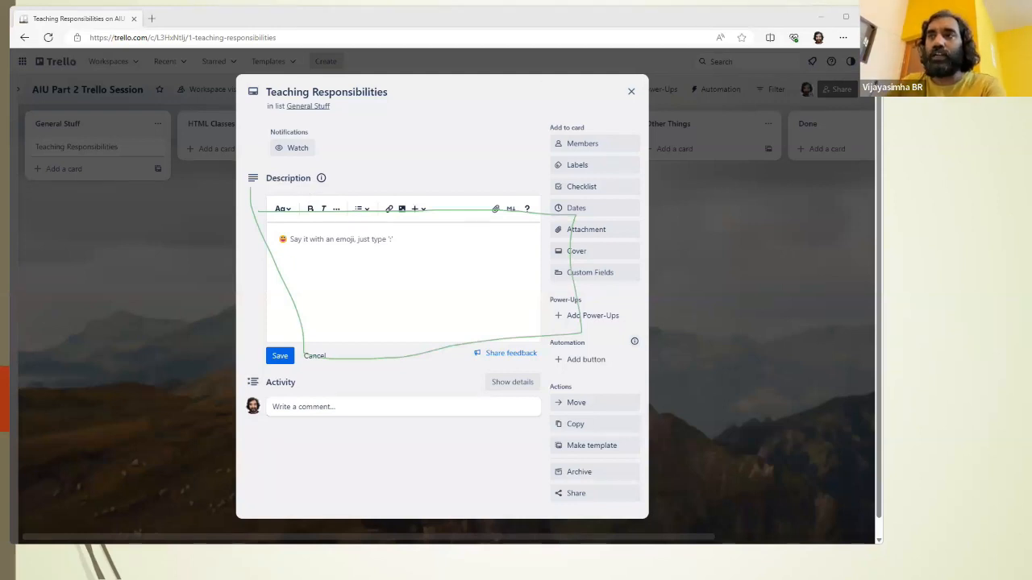
{"action": "key", "text": "ctrl+z"}
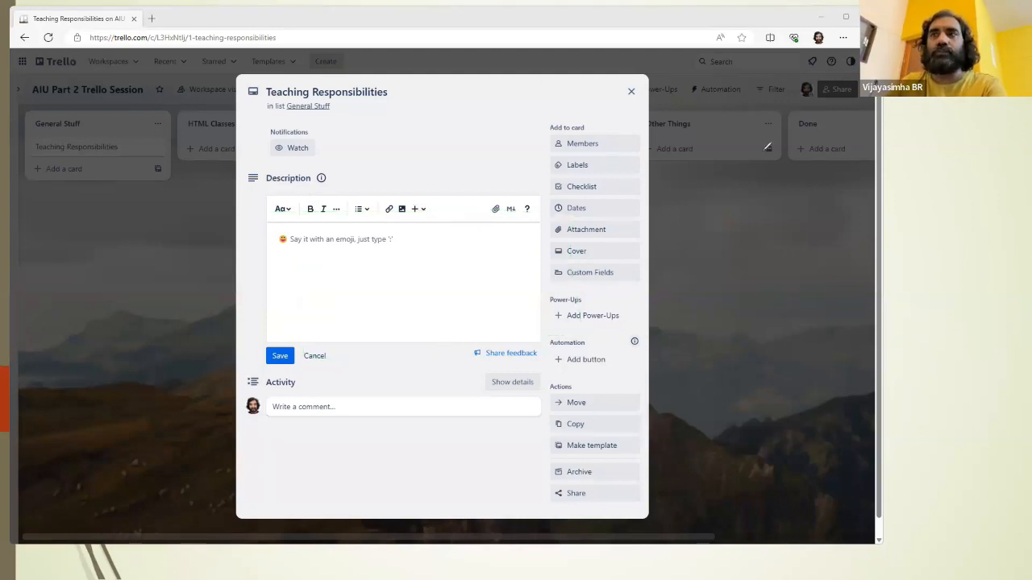
Step: Save the description "I have 3 classes that I am handling for my work" on the Teaching Responsibilities card and close the card
{"action": "left_click", "coordinate": [394, 272]}
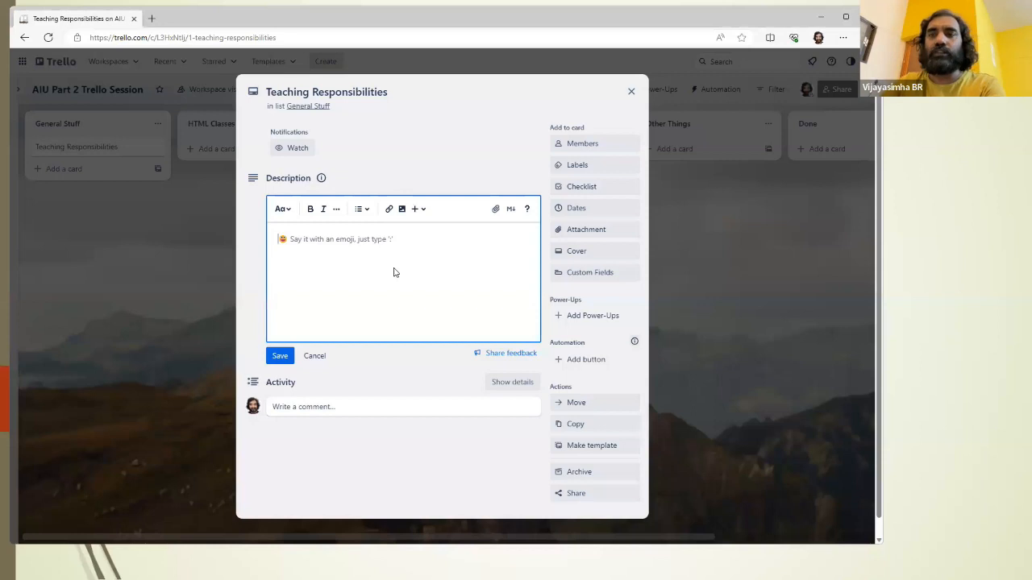
{"action": "type", "text": "I have 2"}
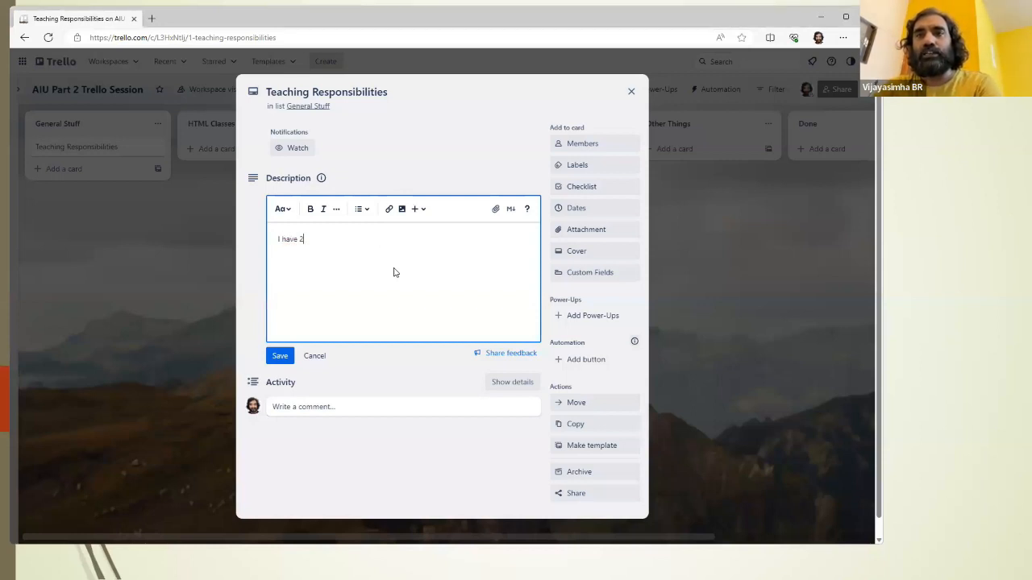
{"action": "key", "text": "BackSpace"}
{"action": "type", "text": "3 classes that I am handling "}
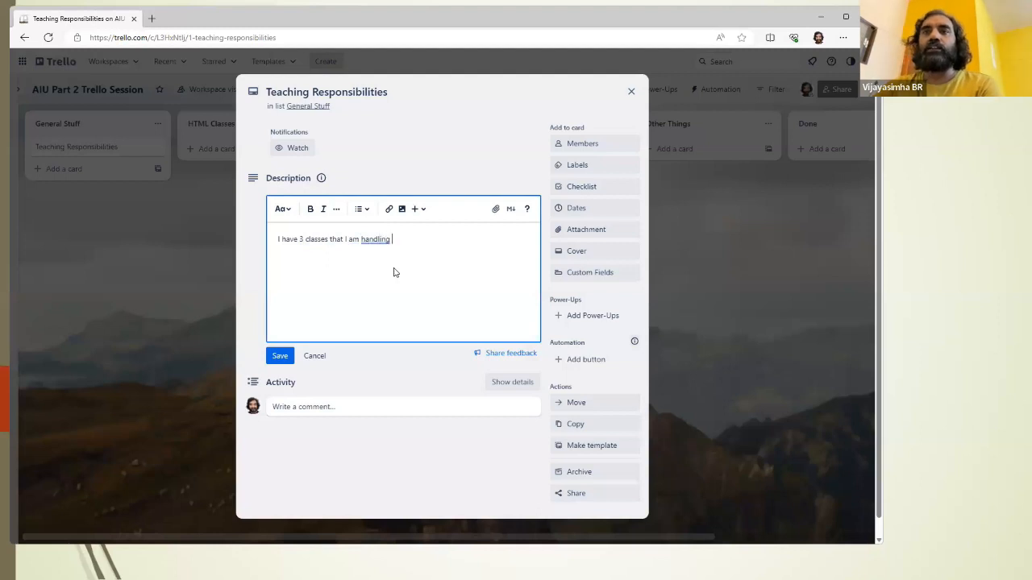
{"action": "type", "text": "for my work"}
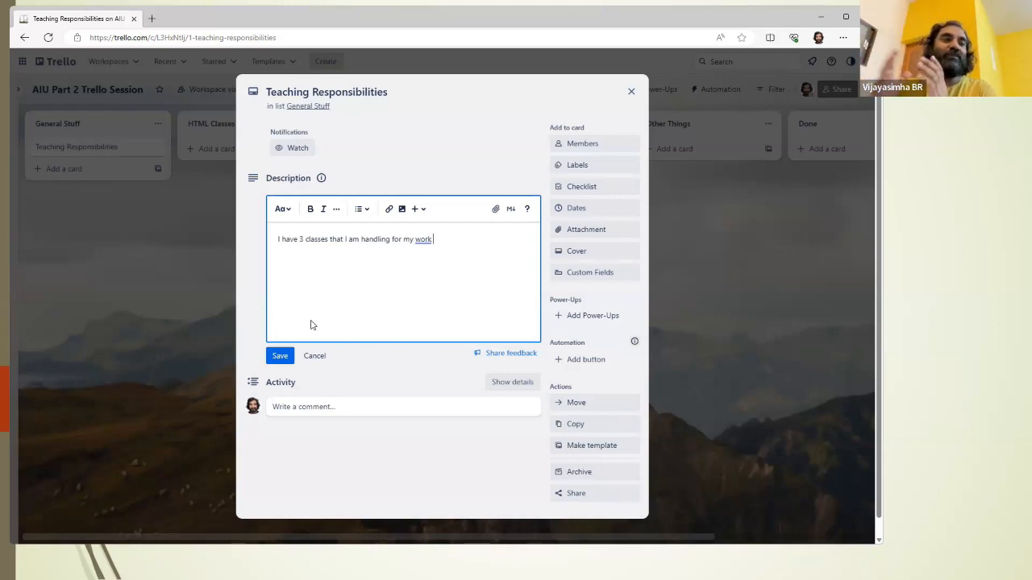
{"action": "left_click", "coordinate": [280, 356]}
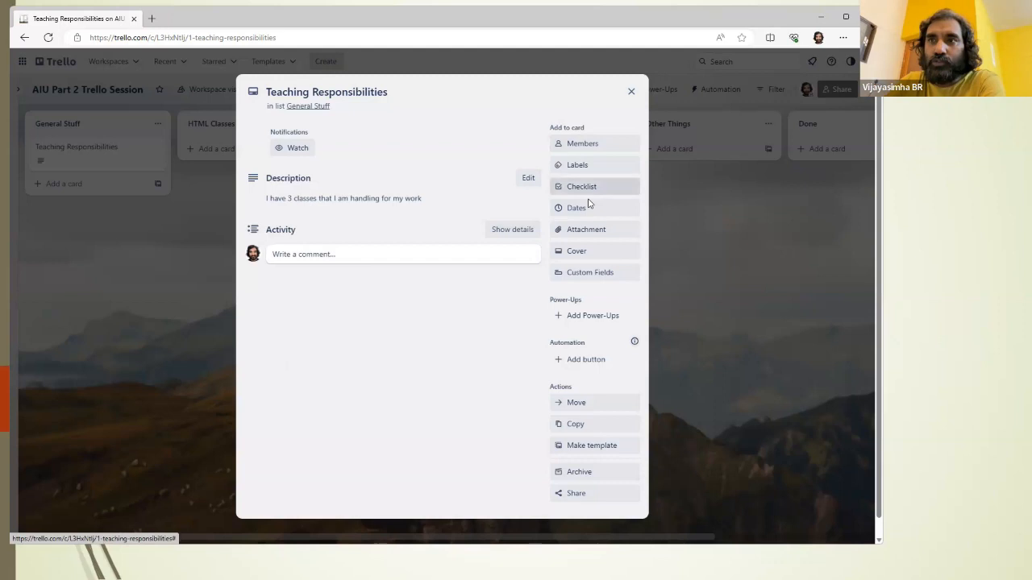
{"action": "left_click", "coordinate": [335, 255]}
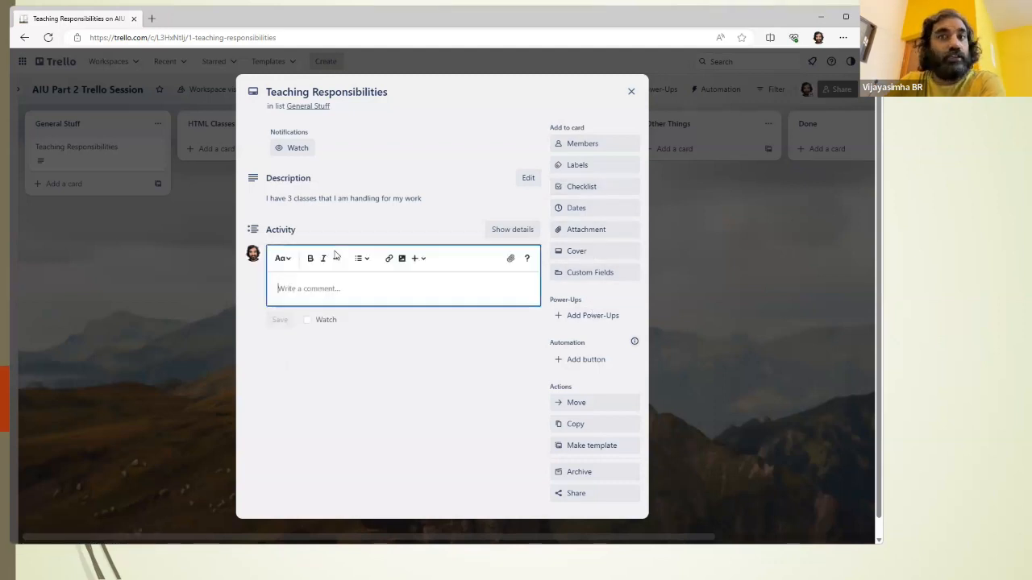
{"action": "left_click", "coordinate": [631, 93]}
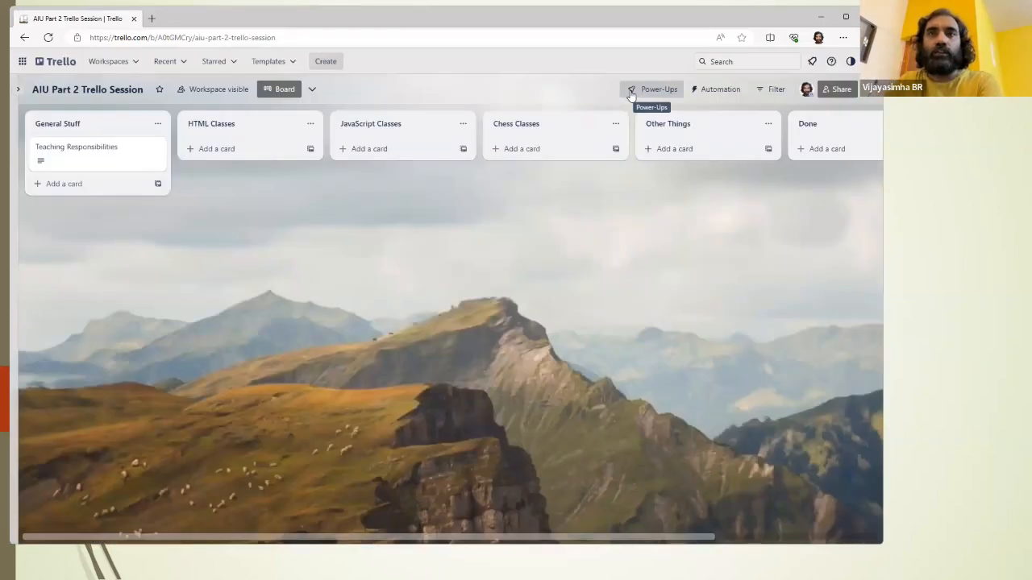
Step: Add a card titled "workshop on tables in HTML" to the HTML Classes list
{"action": "left_click", "coordinate": [218, 150]}
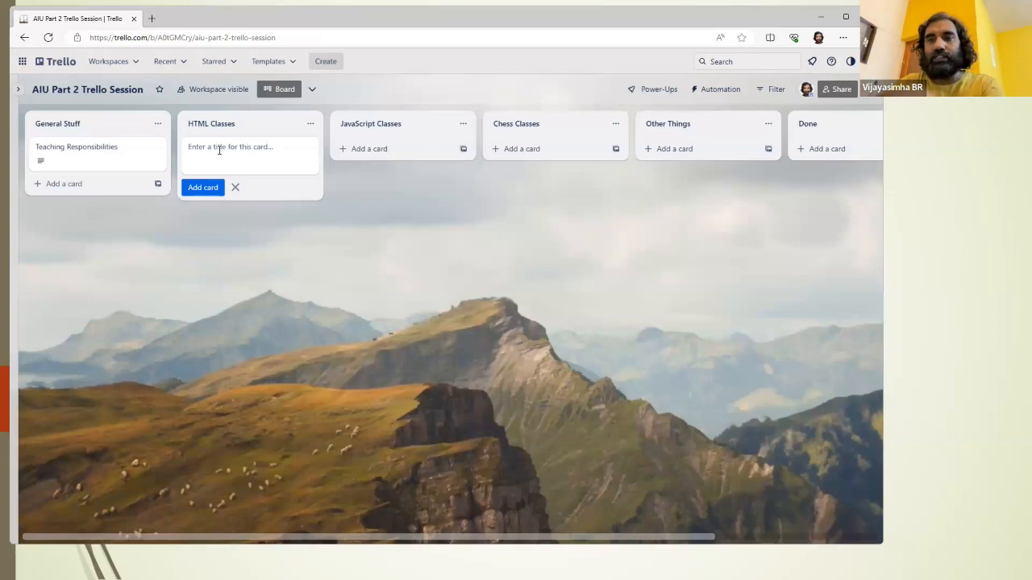
{"action": "type", "text": "workshop on ta"}
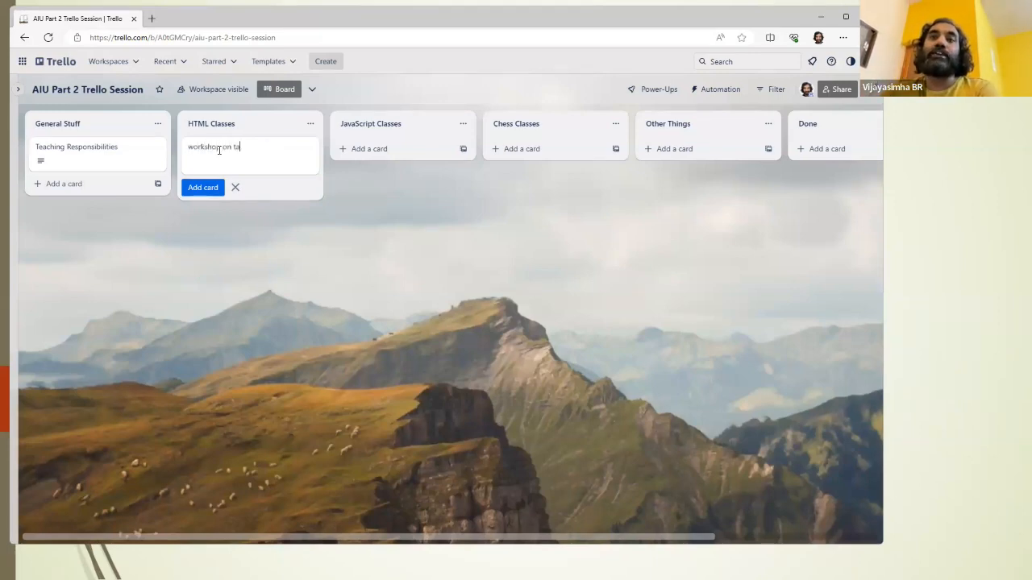
{"action": "type", "text": "bles in "}
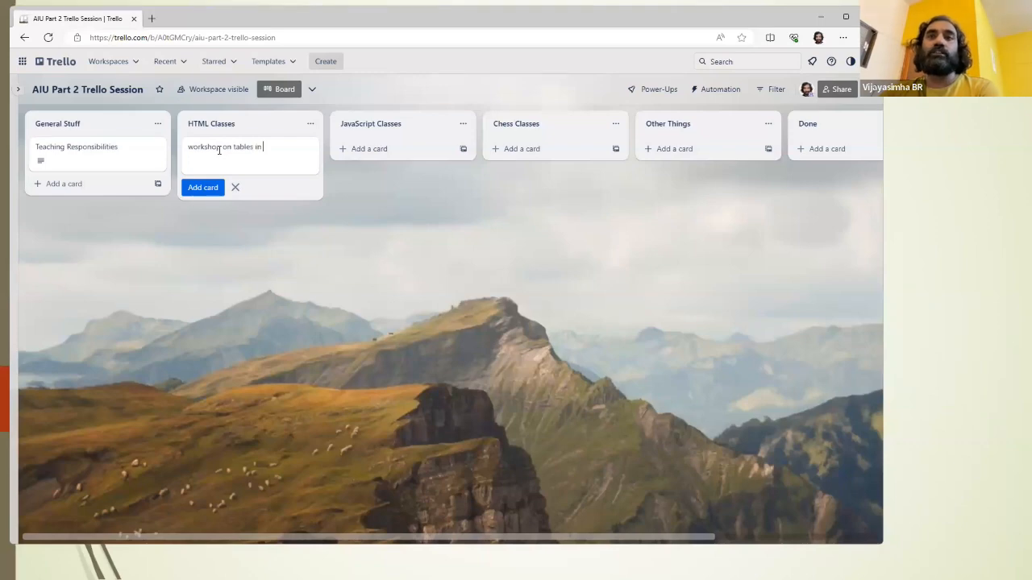
{"action": "type", "text": "HTML"}
{"action": "key", "text": "Return"}
Step: Add a second card titled "workshop on paragraphs in HTML" to the HTML Classes list
{"action": "type", "text": "wo"}
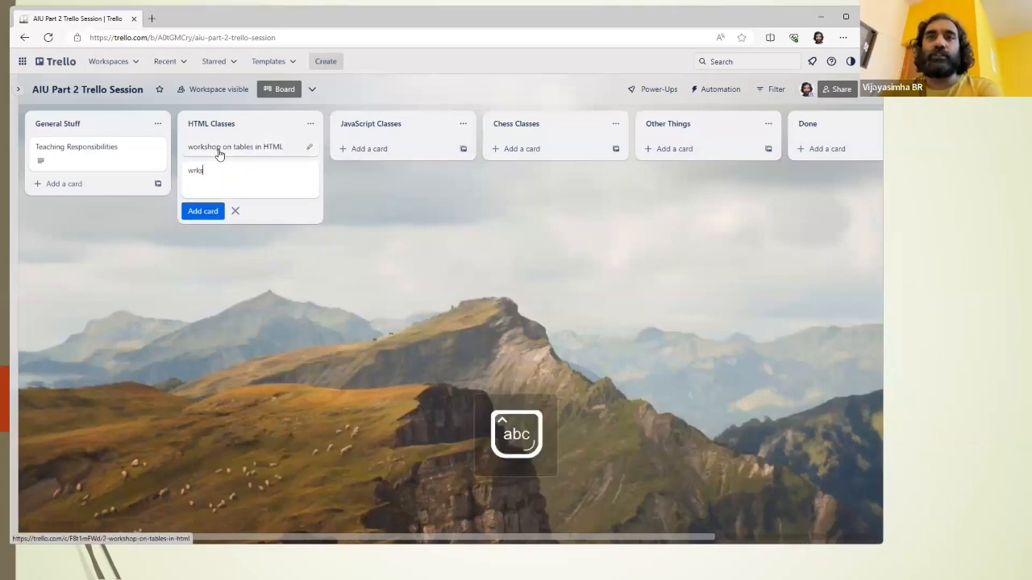
{"action": "type", "text": "rksho"}
{"action": "key", "text": "BackSpace"}
{"action": "key", "text": "BackSpace"}
{"action": "key", "text": "BackSpace"}
{"action": "key", "text": "BackSpace"}
{"action": "key", "text": "BackSpace"}
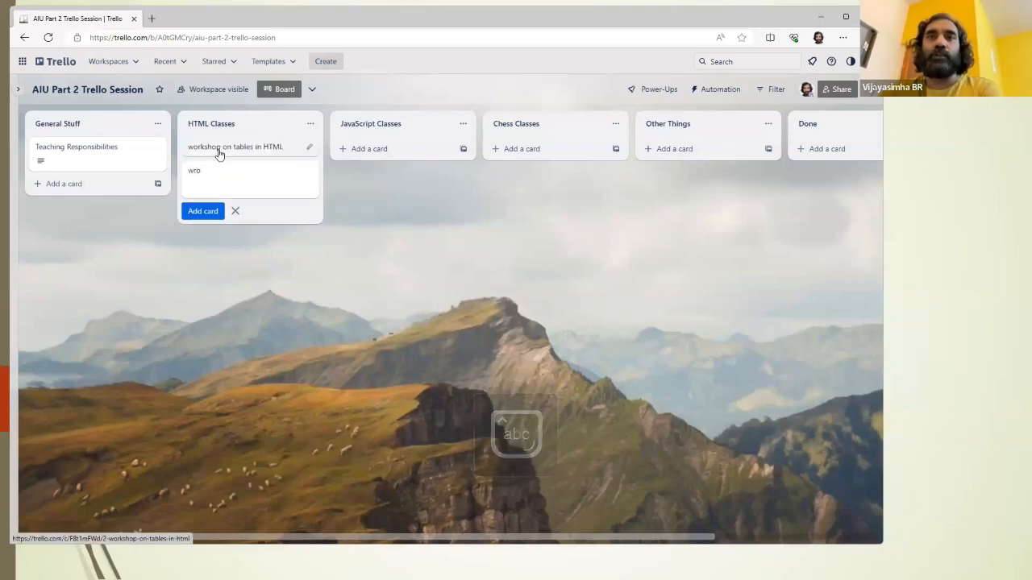
{"action": "type", "text": "orkshop on"}
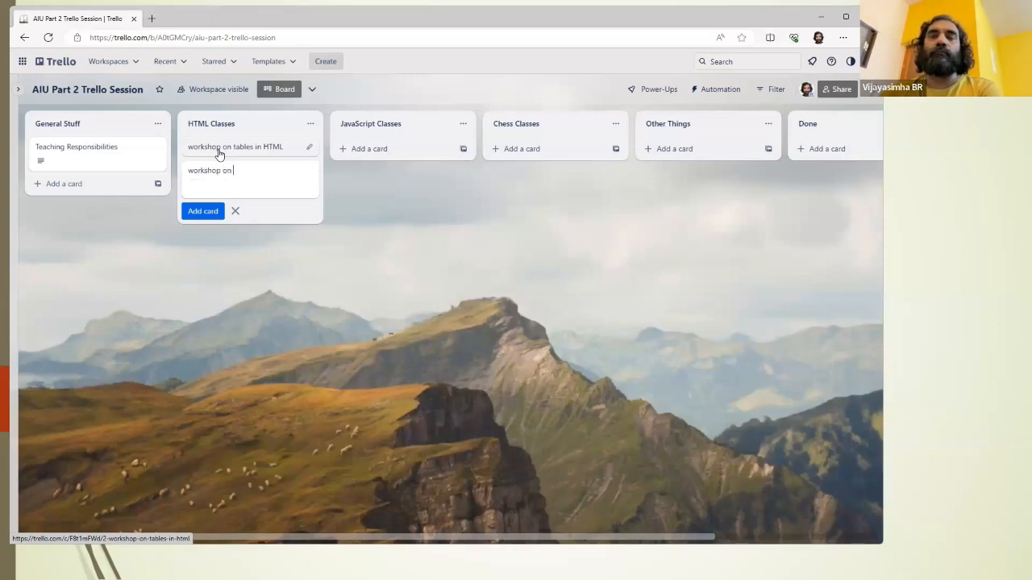
{"action": "key", "text": "BackSpace"}
{"action": "key", "text": "BackSpace"}
{"action": "type", "text": "phs in"}
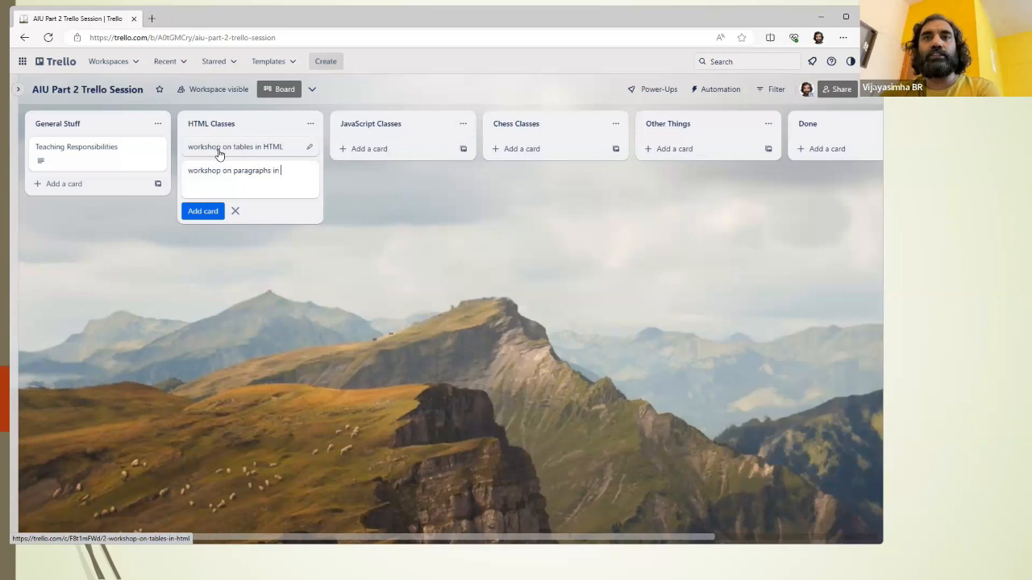
{"action": "key", "text": "Caps_Lock"}
{"action": "type", "text": "HTML"}
{"action": "key", "text": "Caps_Lock"}
{"action": "key", "text": "Return"}
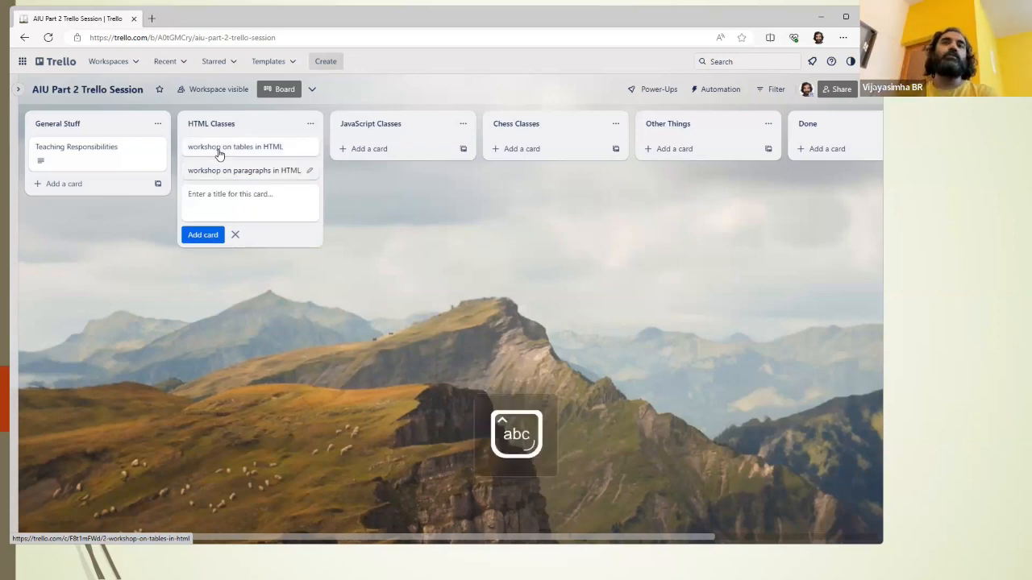
Step: Add a card titled "workshop on prime numbers" to the JavaScript Classes list
{"action": "left_click", "coordinate": [403, 148]}
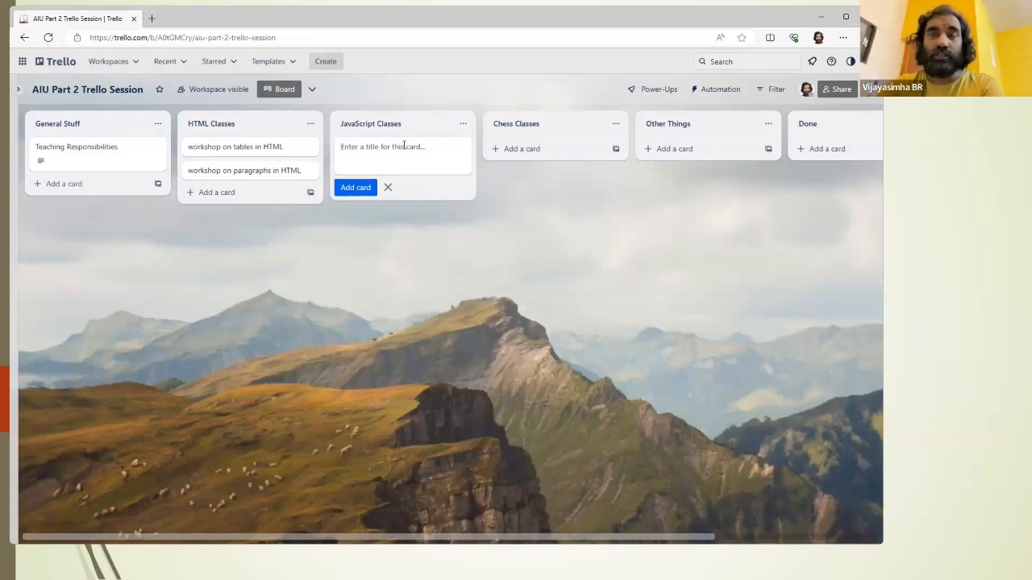
{"action": "type", "text": "workshop on"}
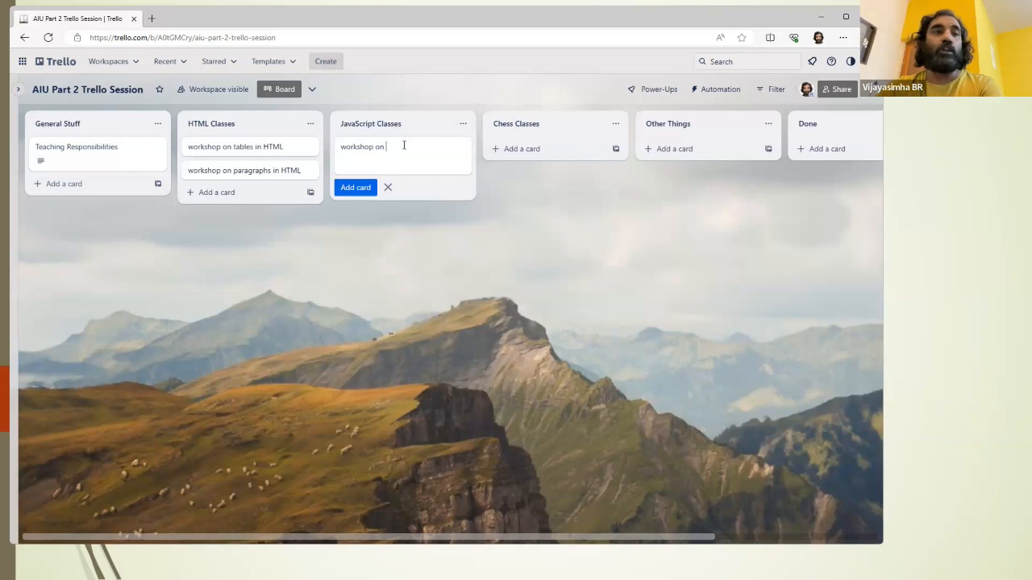
{"action": "type", "text": " prime numbers"}
{"action": "key", "text": "Return"}
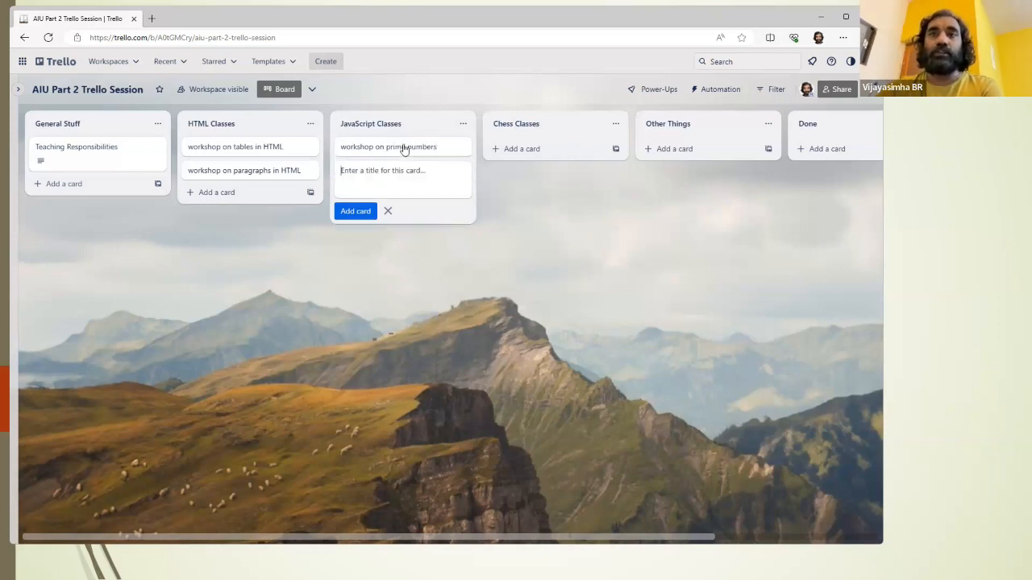
Step: Add a second card titled "workshop on fetch APIs" to the JavaScript Classes list
{"action": "type", "text": "workshop on"}
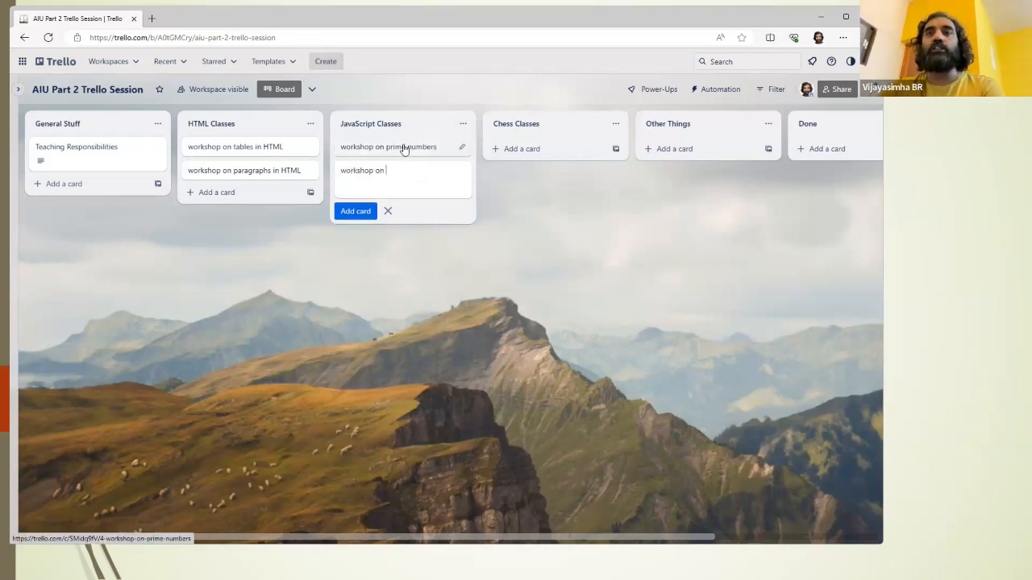
{"action": "type", "text": " fetcch "}
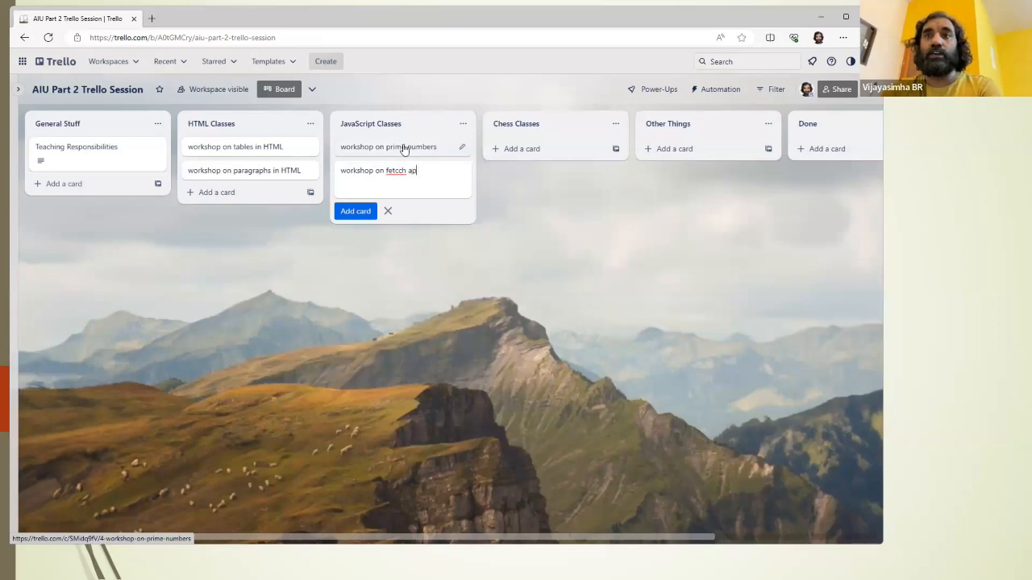
{"action": "type", "text": " APIs"}
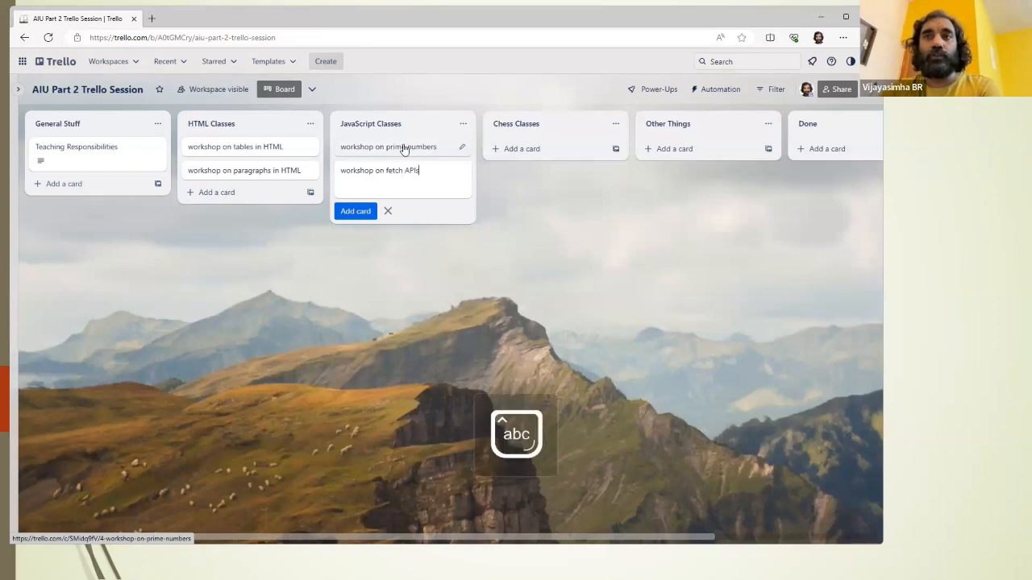
{"action": "key", "text": "Return"}
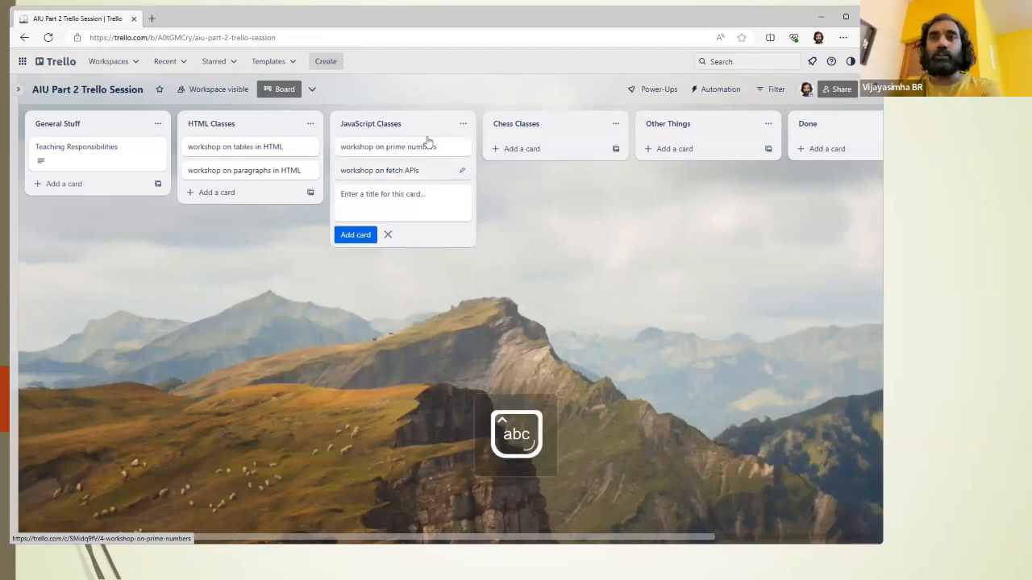
Step: Add a card titled "i have to explain rules of chess to first time palyers" to the Chess Classes list
{"action": "left_click", "coordinate": [541, 149]}
{"action": "type", "text": "i"}
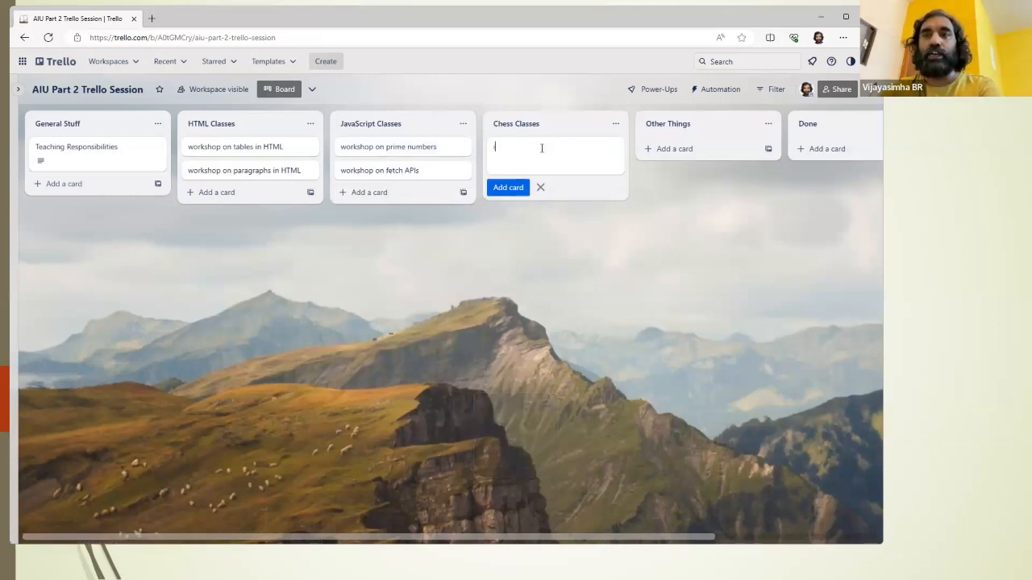
{"action": "type", "text": " have to explain rules of chess to fi"}
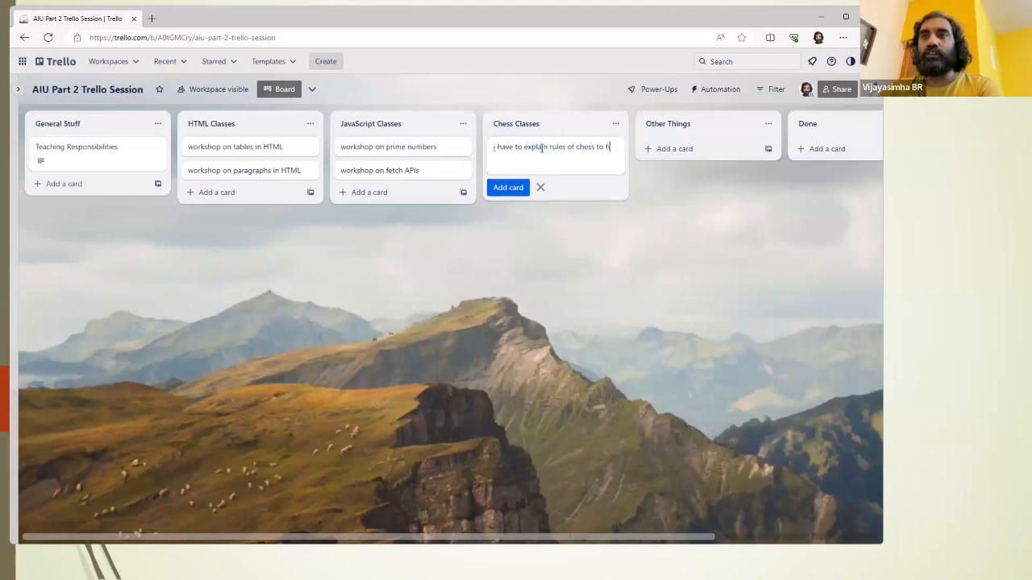
{"action": "type", "text": "rst t"}
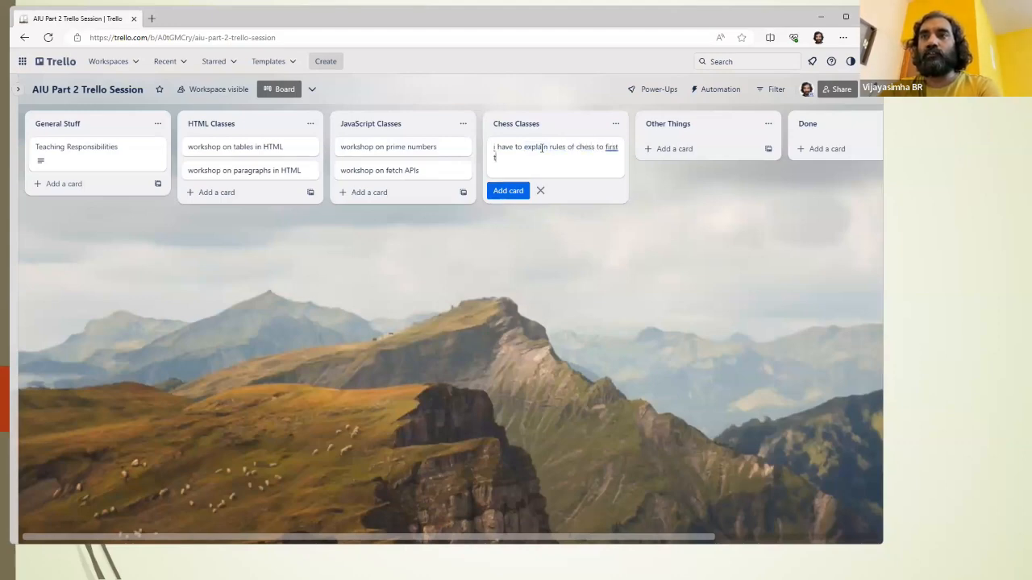
{"action": "type", "text": "ime palyers"}
{"action": "key", "text": "Return"}
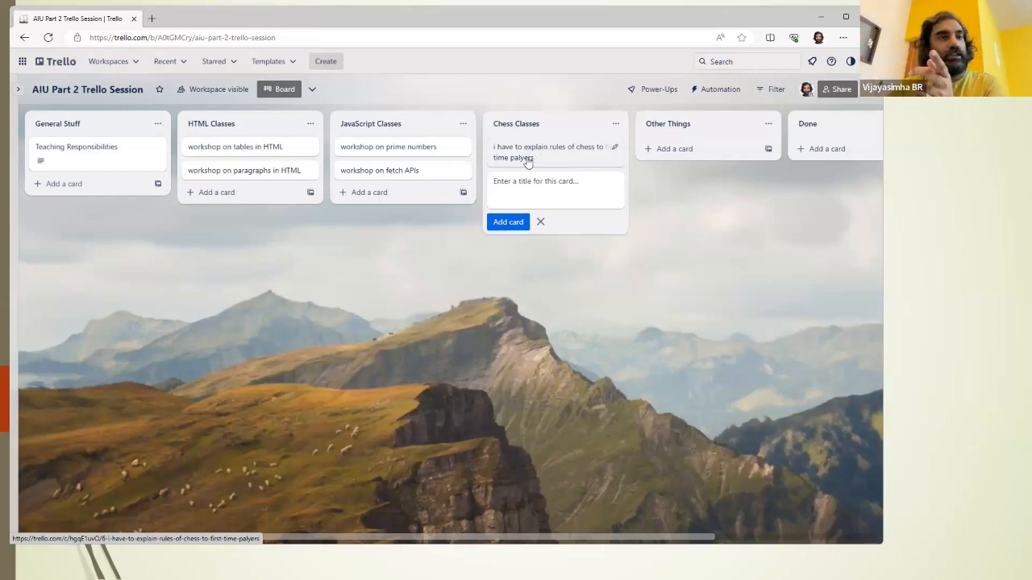
Step: Open the "workshop on tables in HTML" card and save the description "I have to do a workshop on HTML."
{"action": "left_click", "coordinate": [249, 154]}
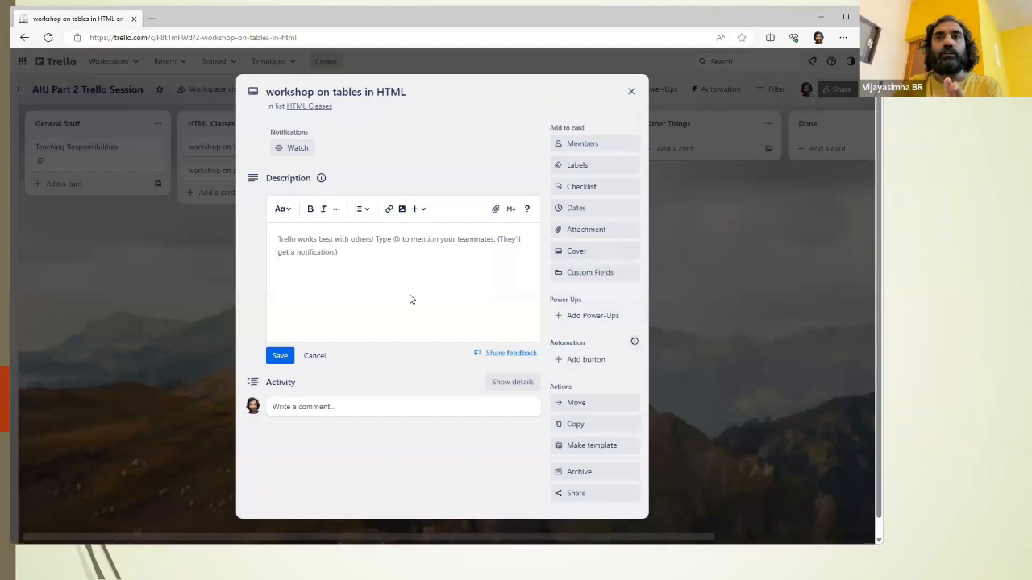
{"action": "type", "text": "I hae t"}
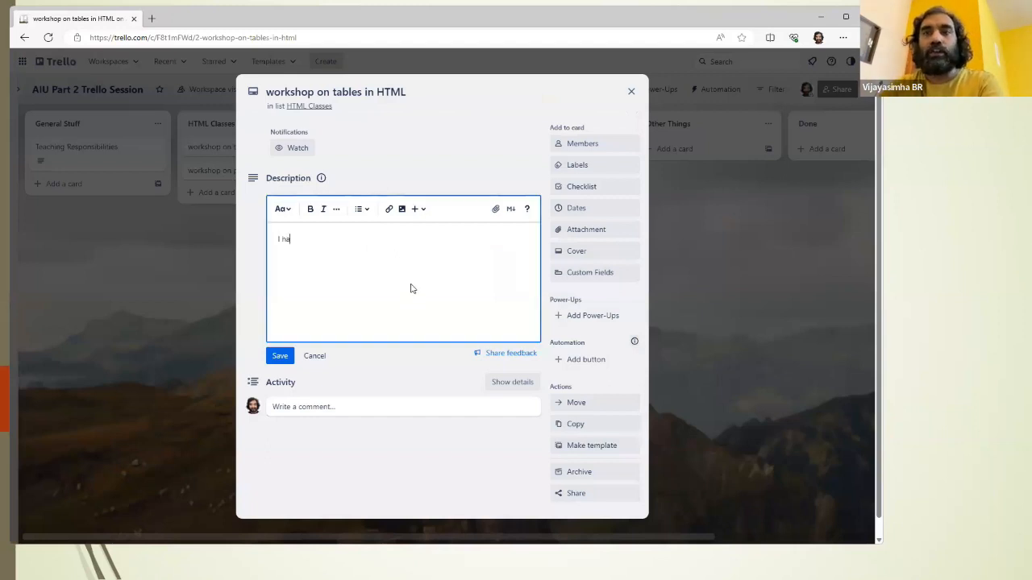
{"action": "key", "text": "BackSpace"}
{"action": "key", "text": "BackSpace"}
{"action": "key", "text": "BackSpace"}
{"action": "type", "text": "ve to do a work"}
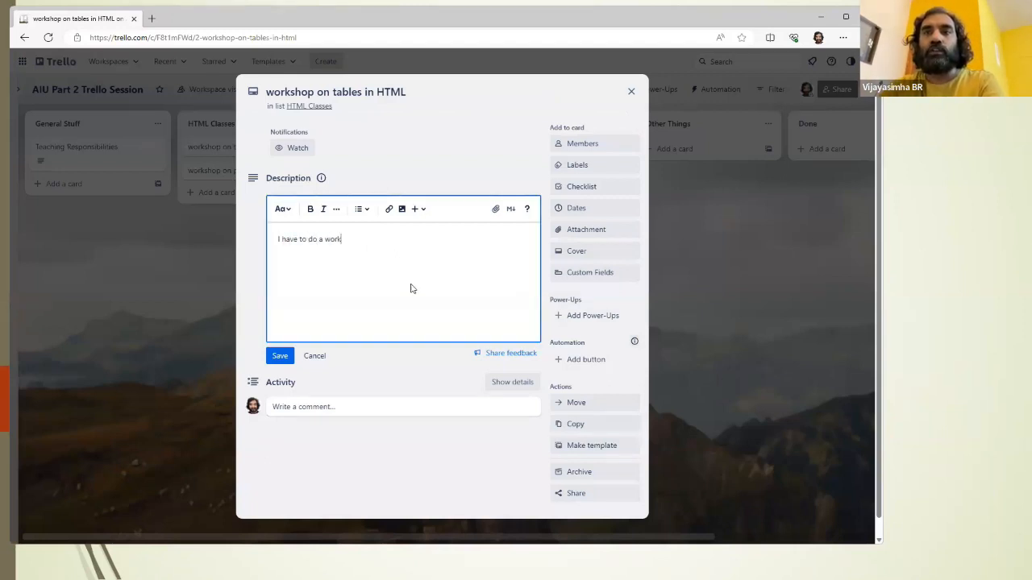
{"action": "type", "text": "shop on HTML."}
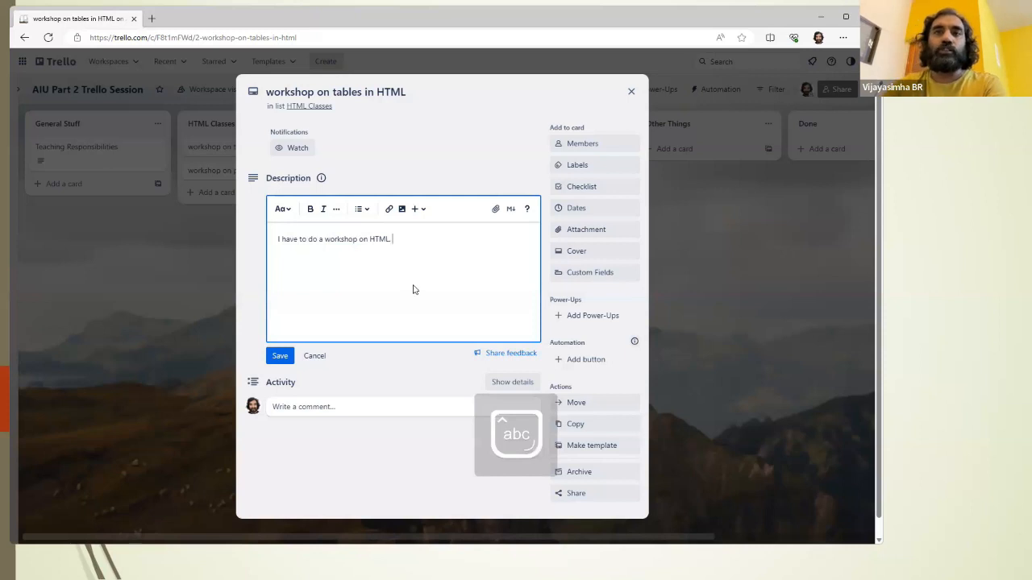
{"action": "left_click", "coordinate": [279, 355]}
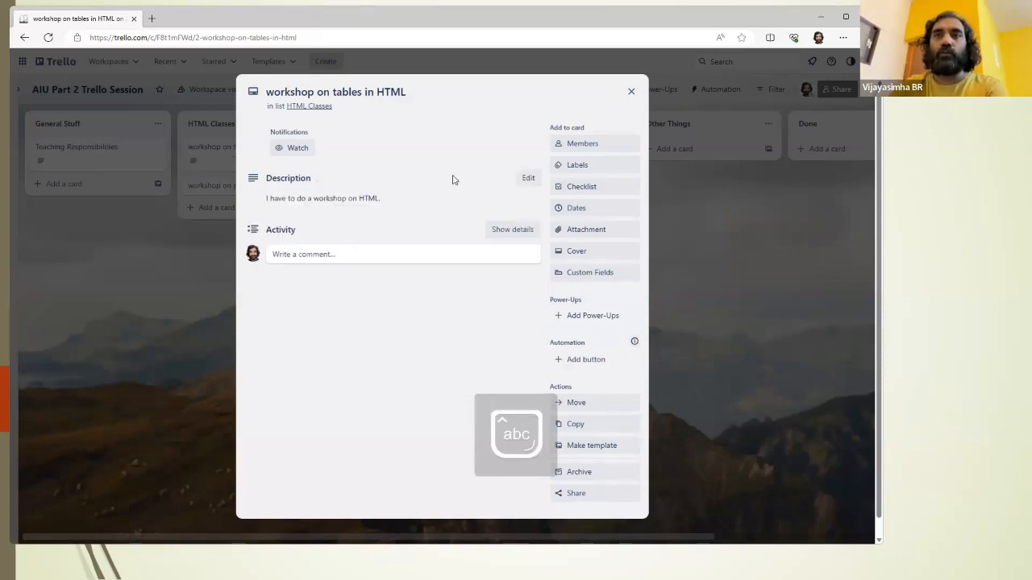
Step: Copy the entire description text of the "workshop on tables in HTML" card, then save and close the card
{"action": "left_click", "coordinate": [401, 197]}
{"action": "key", "text": "ctrl+a"}
{"action": "key", "text": "ctrl+c"}
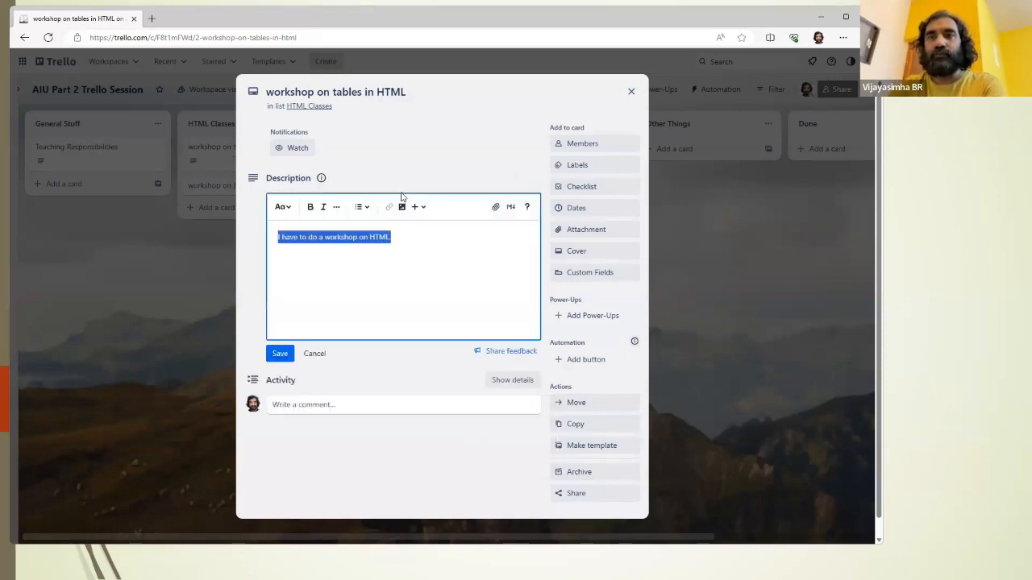
{"action": "left_click", "coordinate": [280, 356]}
{"action": "left_click", "coordinate": [633, 92]}
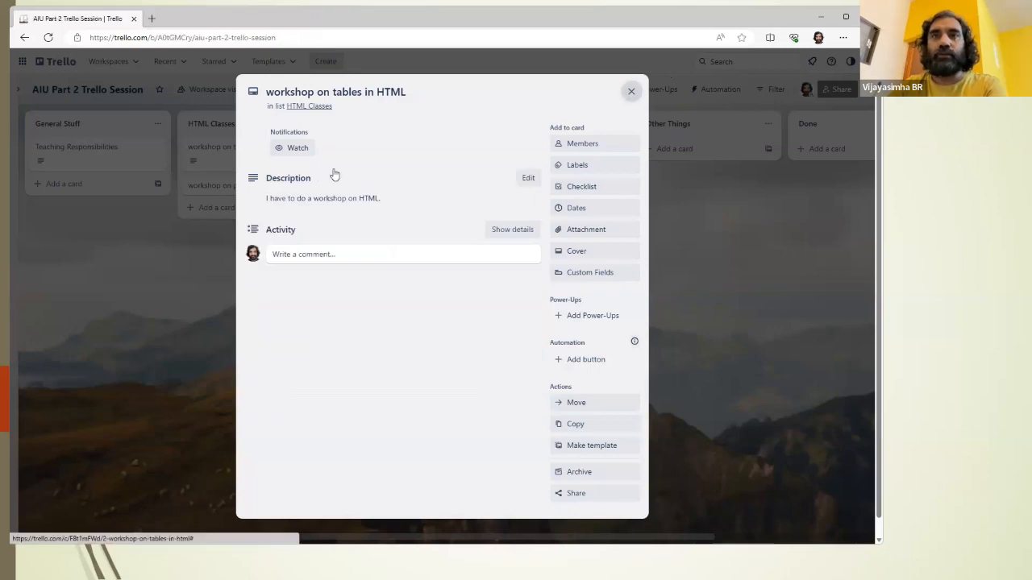
Step: Paste "I have to do a workshop on HTML." as the description of the "workshop on paragraphs in HTML" card and save it
{"action": "left_click", "coordinate": [261, 185]}
{"action": "left_click", "coordinate": [349, 258]}
{"action": "key", "text": "ctrl+v"}
{"action": "left_click", "coordinate": [278, 360]}
{"action": "left_click", "coordinate": [630, 92]}
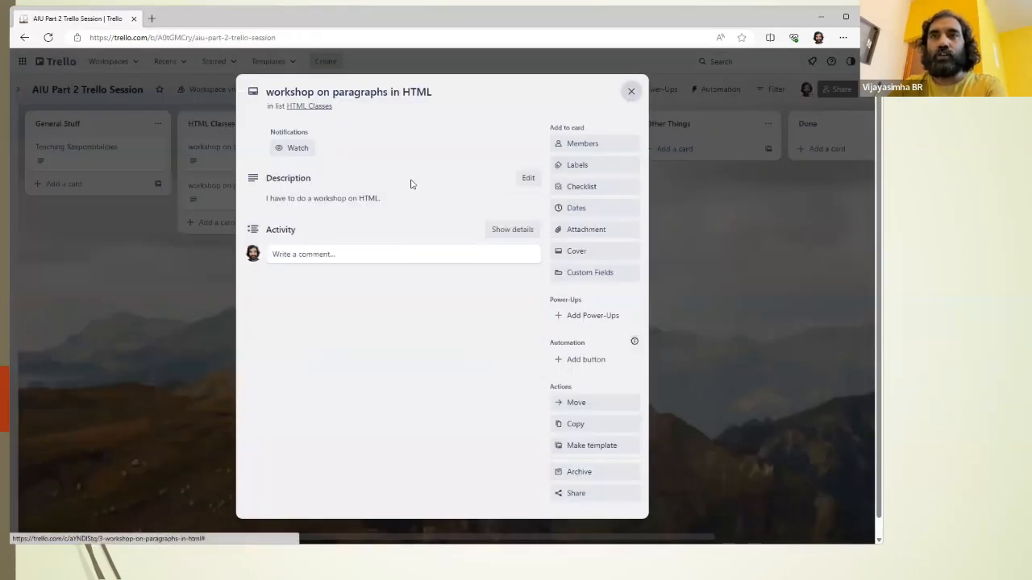
Step: Give the "workshop on prime numbers" card the same copied description, save it and close the card
{"action": "left_click", "coordinate": [392, 145]}
{"action": "left_click", "coordinate": [325, 283]}
{"action": "type", "text": "I have to do a workshop on HTML."}
{"action": "left_click", "coordinate": [280, 355]}
{"action": "left_click", "coordinate": [631, 92]}
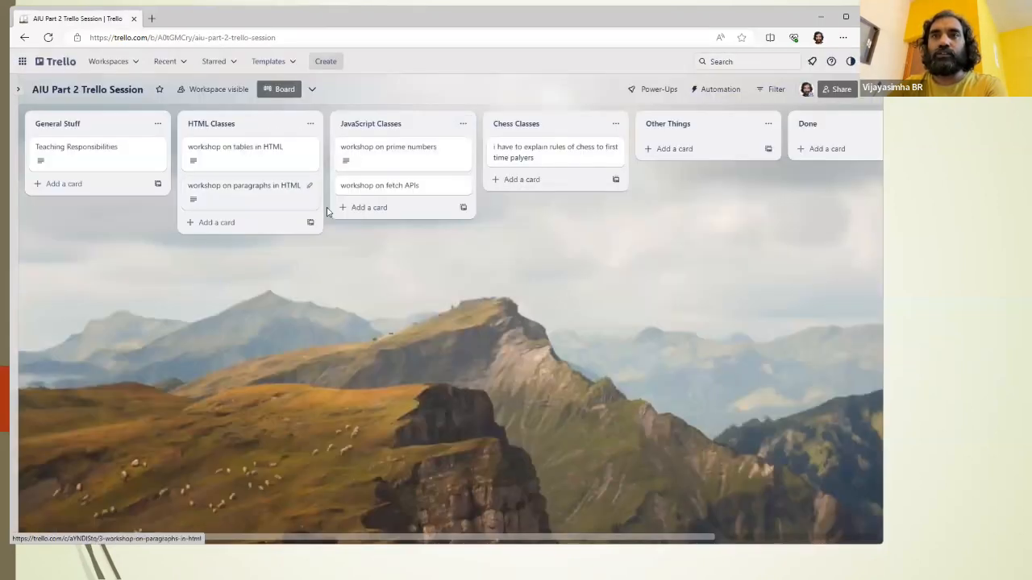
Step: Paste the description "I have to do a workshop on HTML." into the "workshop on fetch APIs" card and save it
{"action": "left_click", "coordinate": [401, 192]}
{"action": "left_click", "coordinate": [320, 278]}
{"action": "type", "text": "I have to do a workshop on HTML."}
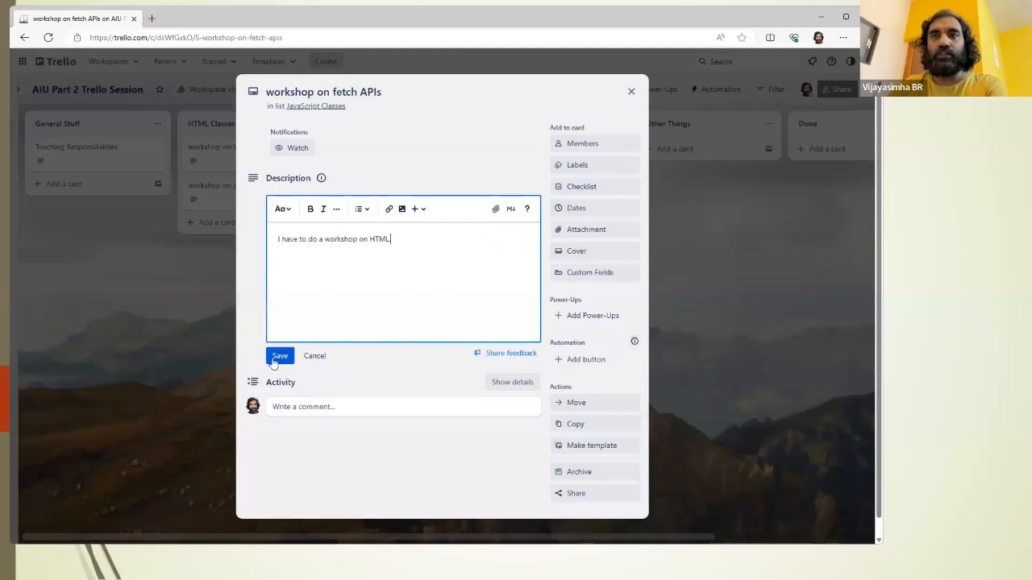
{"action": "left_click", "coordinate": [279, 355]}
{"action": "left_click", "coordinate": [630, 91]}
Step: Paste the copied HTML workshop description into the card in the Chess Classes list, save it and close the card
{"action": "left_click", "coordinate": [520, 160]}
{"action": "left_click", "coordinate": [375, 244]}
{"action": "type", "text": "I have to do a workshop on HTML."}
{"action": "left_click", "coordinate": [274, 356]}
{"action": "left_click", "coordinate": [631, 92]}
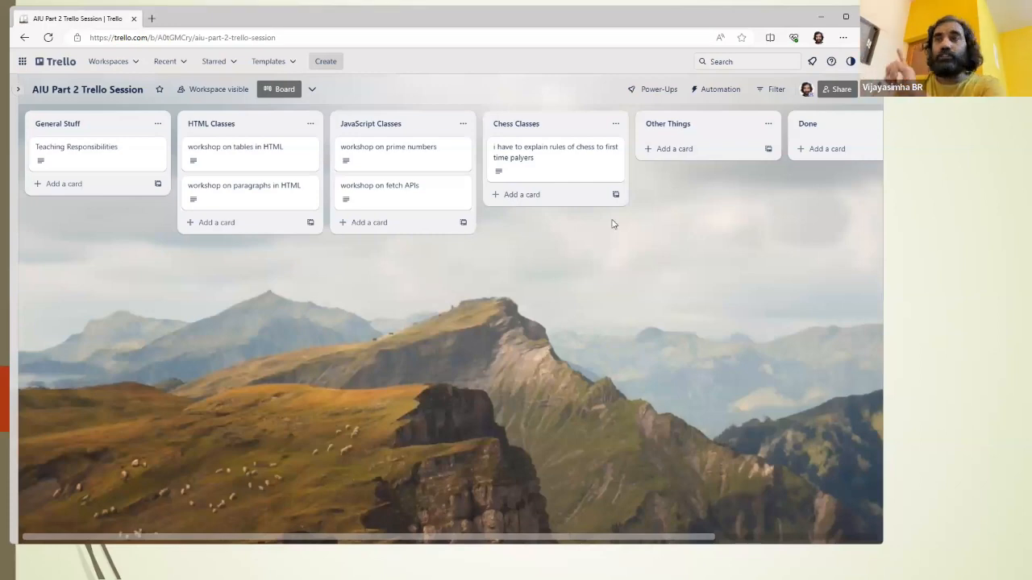
Step: Add a card titled "birthday party on saturday" to the Other Things list
{"action": "left_click", "coordinate": [693, 149]}
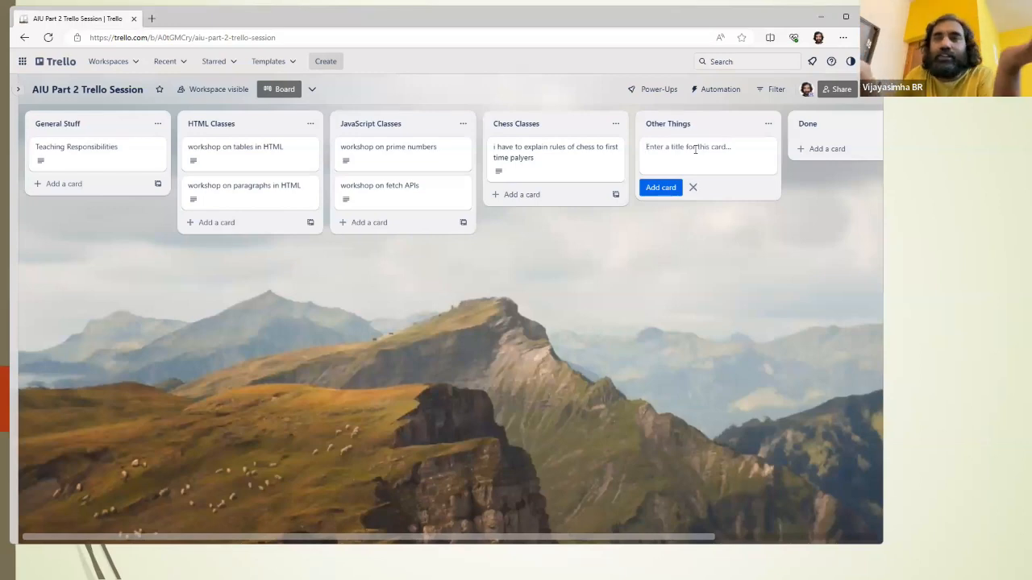
{"action": "type", "text": "bri"}
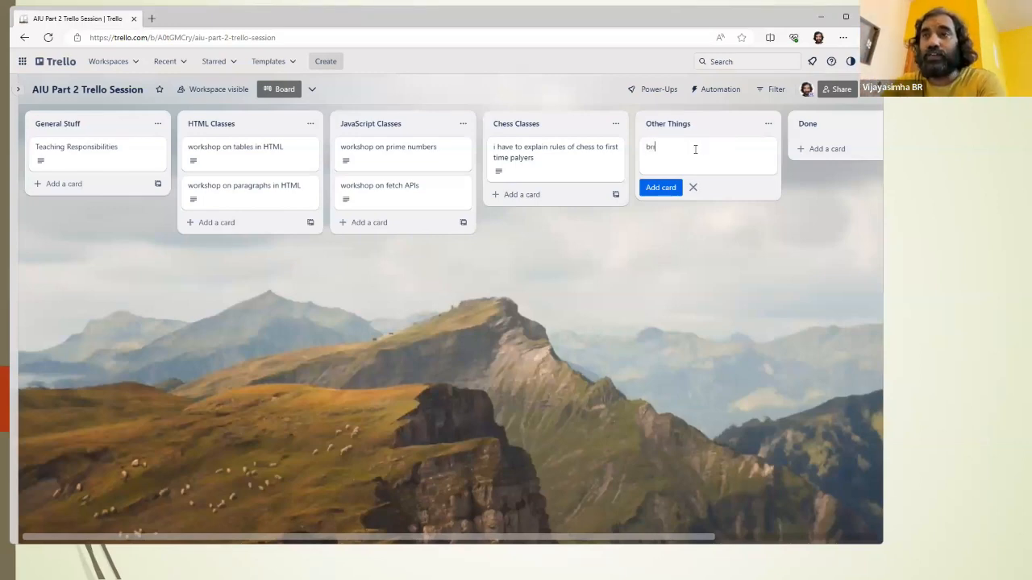
{"action": "type", "text": "thday "}
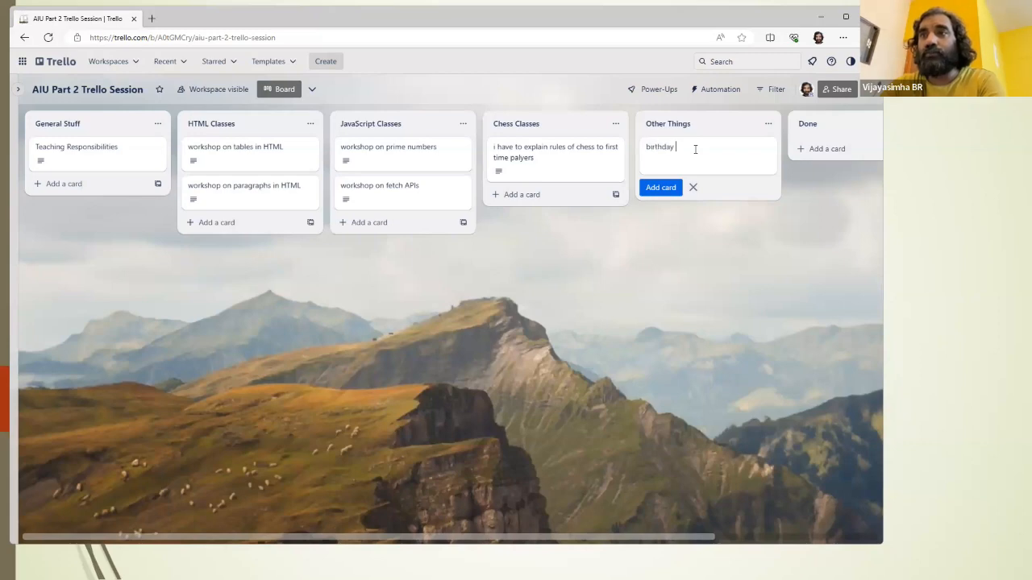
{"action": "type", "text": "party on saturday"}
{"action": "key", "text": "Return"}
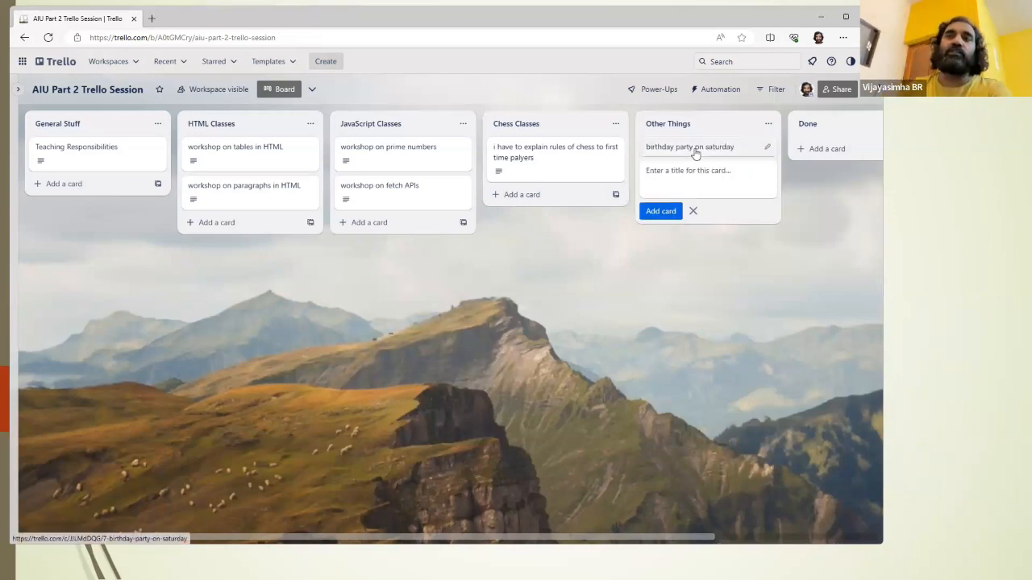
Step: Save the description "faculty birthday." on the "birthday party on saturday" card and close the card
{"action": "left_click", "coordinate": [695, 154]}
{"action": "left_click", "coordinate": [403, 292]}
{"action": "type", "text": "factul"}
{"action": "type", "text": "y"}
{"action": "key", "text": "BackSpace"}
{"action": "key", "text": "BackSpace"}
{"action": "key", "text": "BackSpace"}
{"action": "key", "text": "BackSpace"}
{"action": "key", "text": "BackSpace"}
{"action": "type", "text": "ulty birthday."}
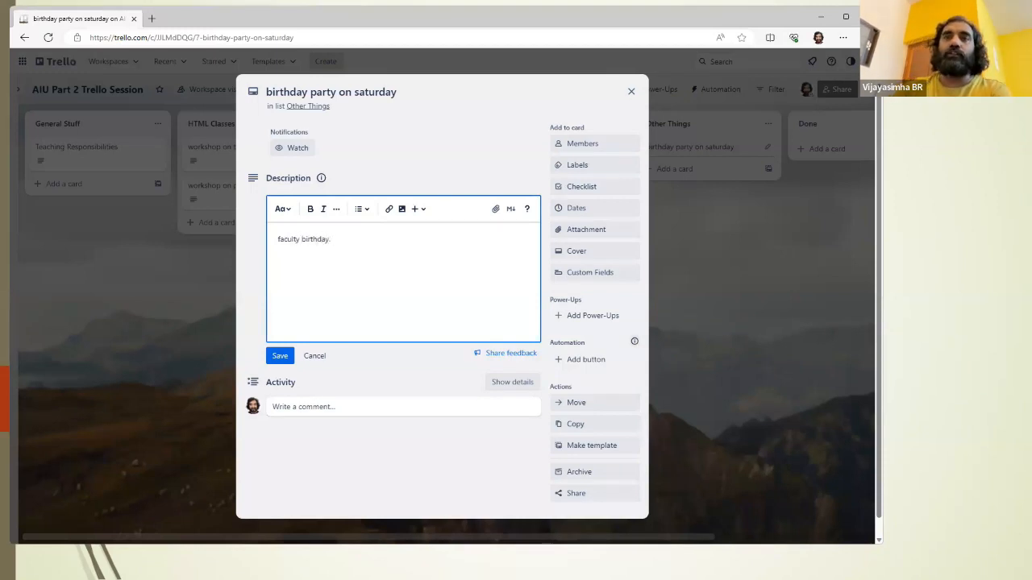
{"action": "left_click", "coordinate": [279, 355]}
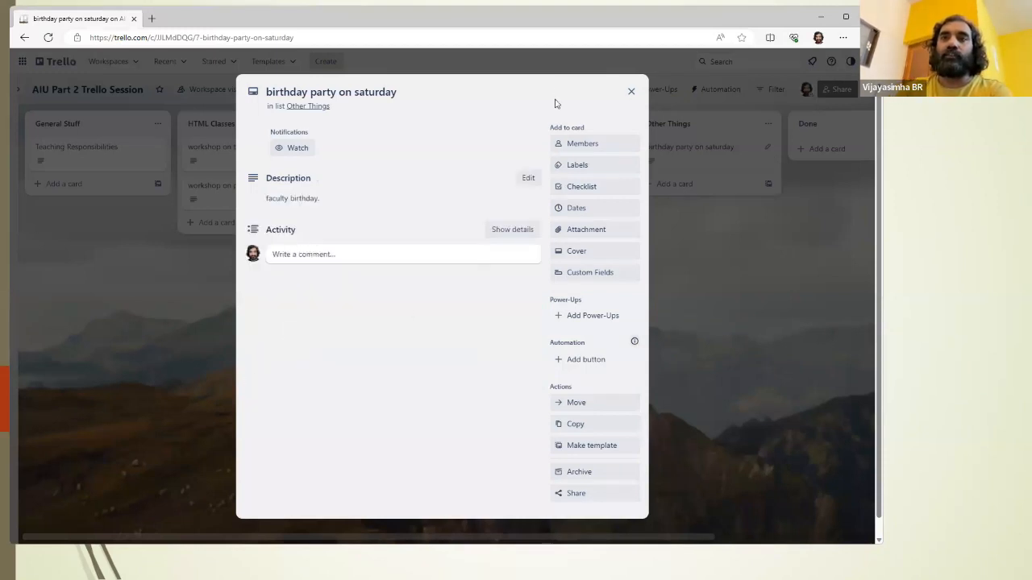
{"action": "left_click", "coordinate": [633, 94]}
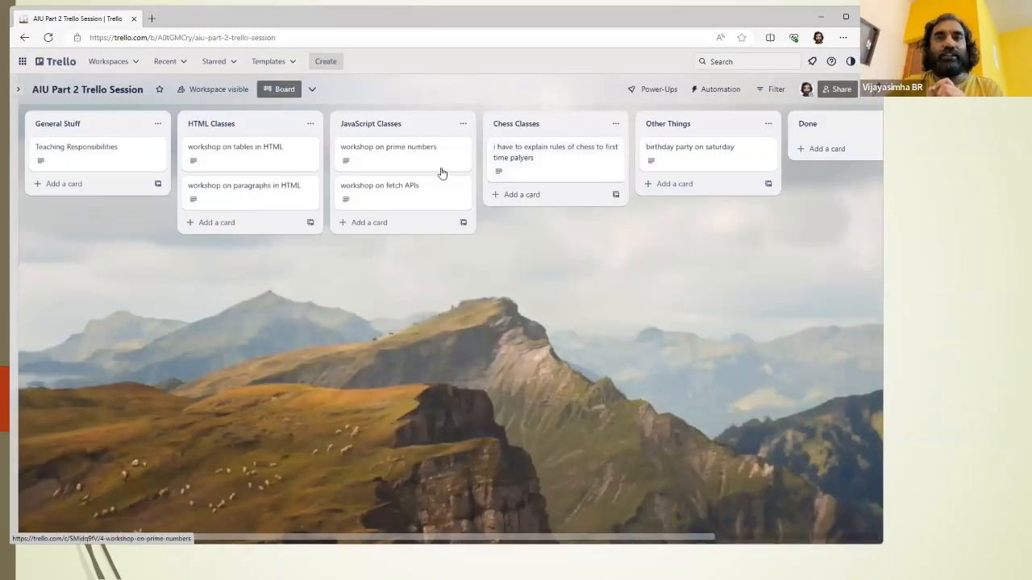
Step: Attach the "birthday party on saturday" card to the "Teaching Responsibilities" card as a Trello attachment
{"action": "left_click", "coordinate": [100, 152]}
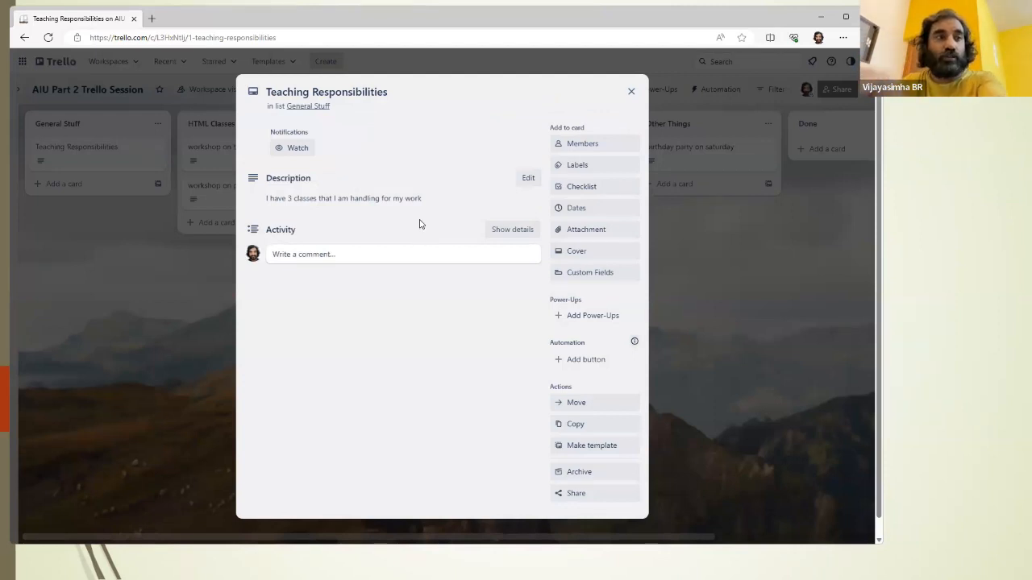
{"action": "left_click", "coordinate": [573, 229]}
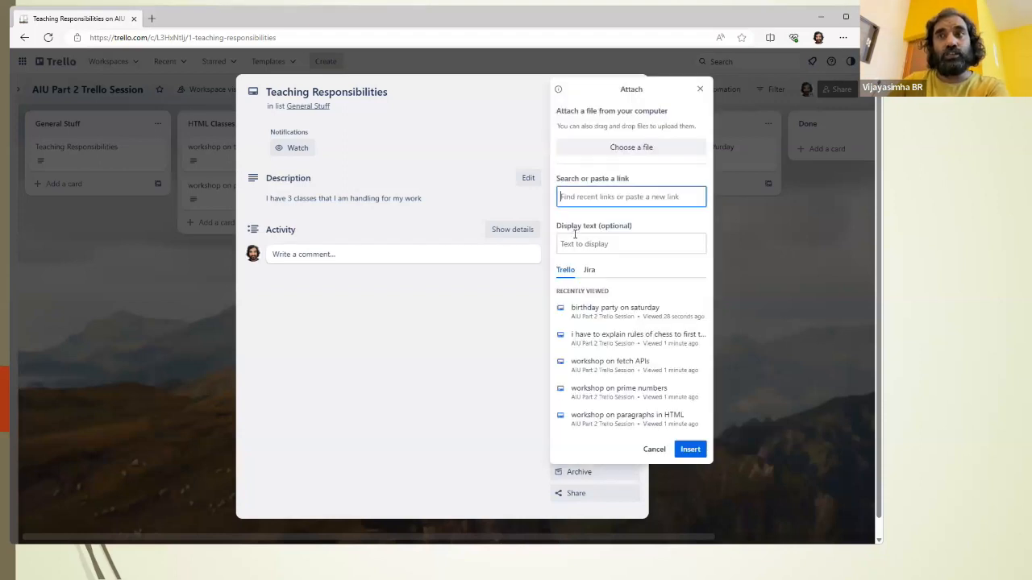
{"action": "left_click", "coordinate": [614, 312]}
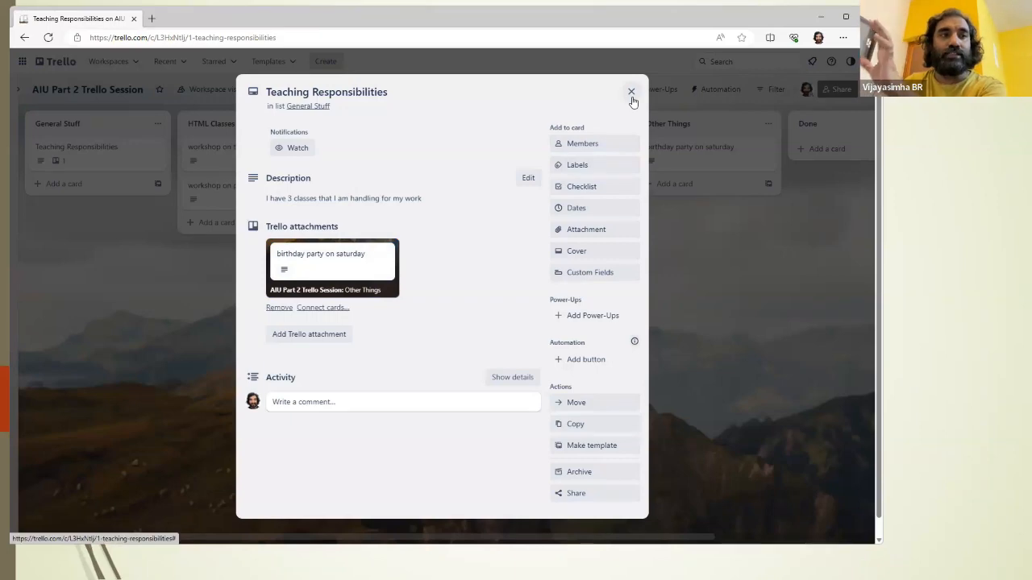
{"action": "left_click", "coordinate": [632, 96]}
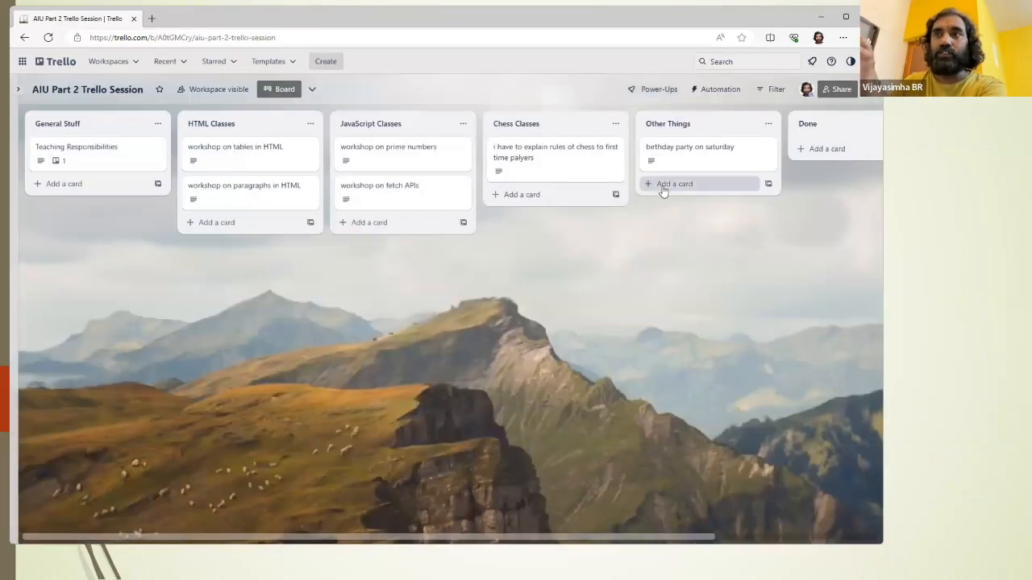
{"action": "left_click", "coordinate": [256, 154]}
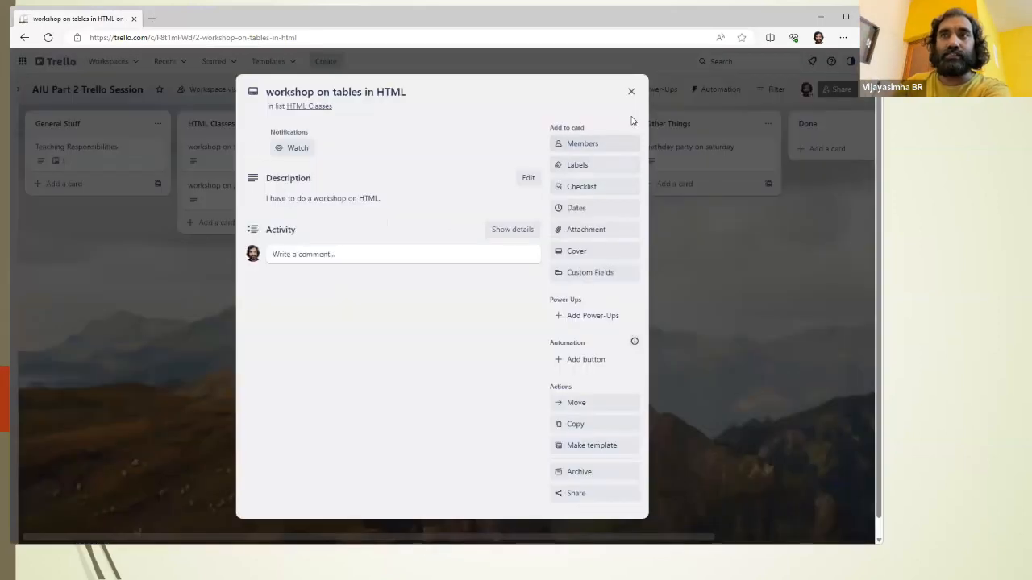
{"action": "left_click", "coordinate": [632, 89]}
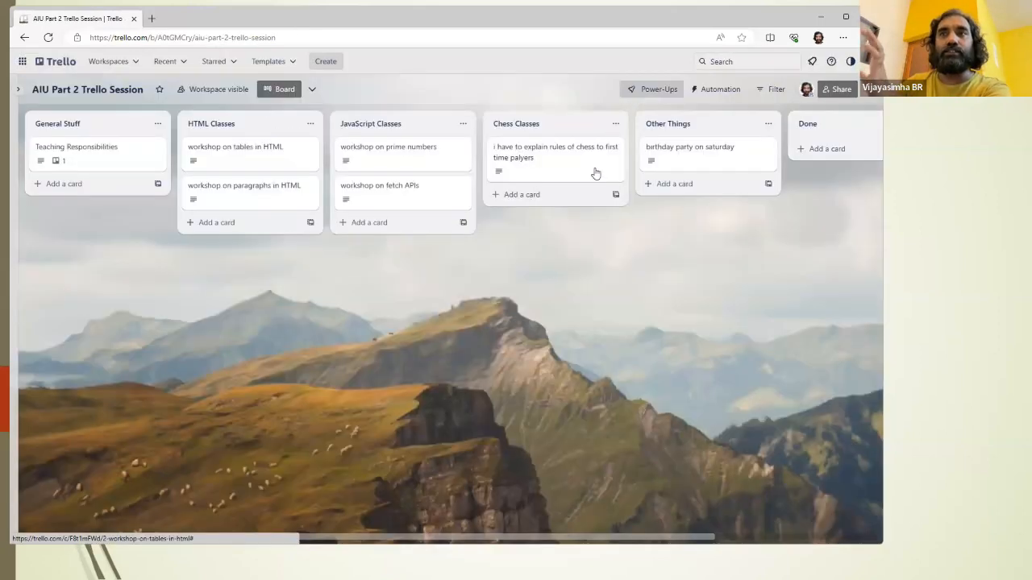
{"action": "left_click", "coordinate": [520, 152]}
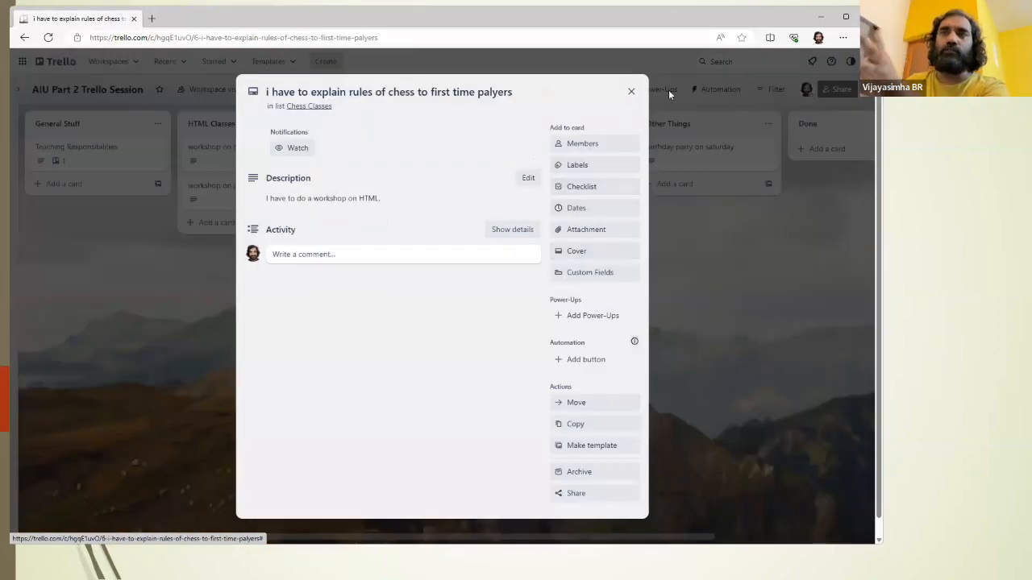
{"action": "left_click", "coordinate": [631, 91]}
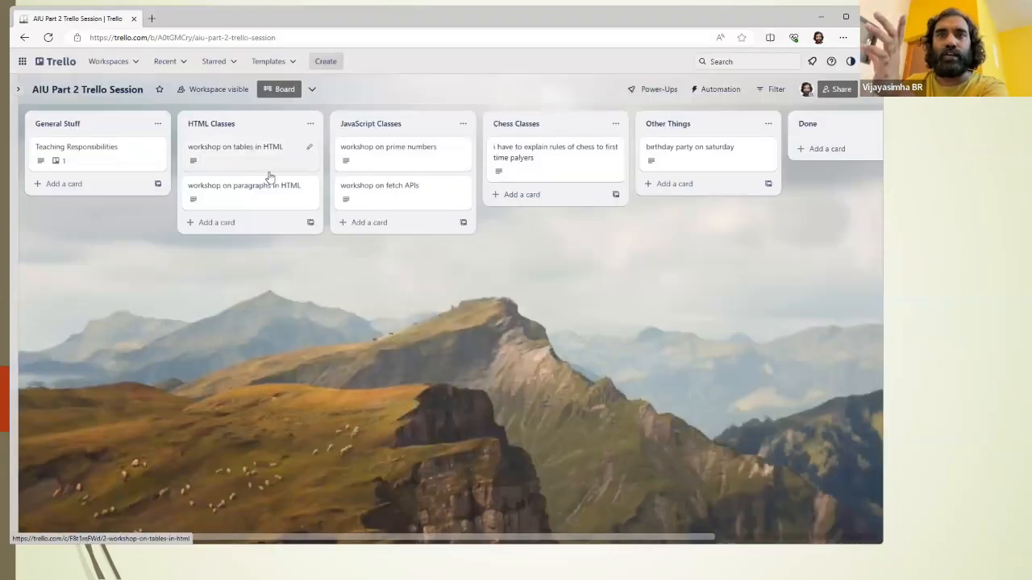
Step: Search attachments for "chess" from the "workshop on tables in HTML" card and attach the "i have to explain rules of chess to first time palyers" card
{"action": "left_click", "coordinate": [250, 154]}
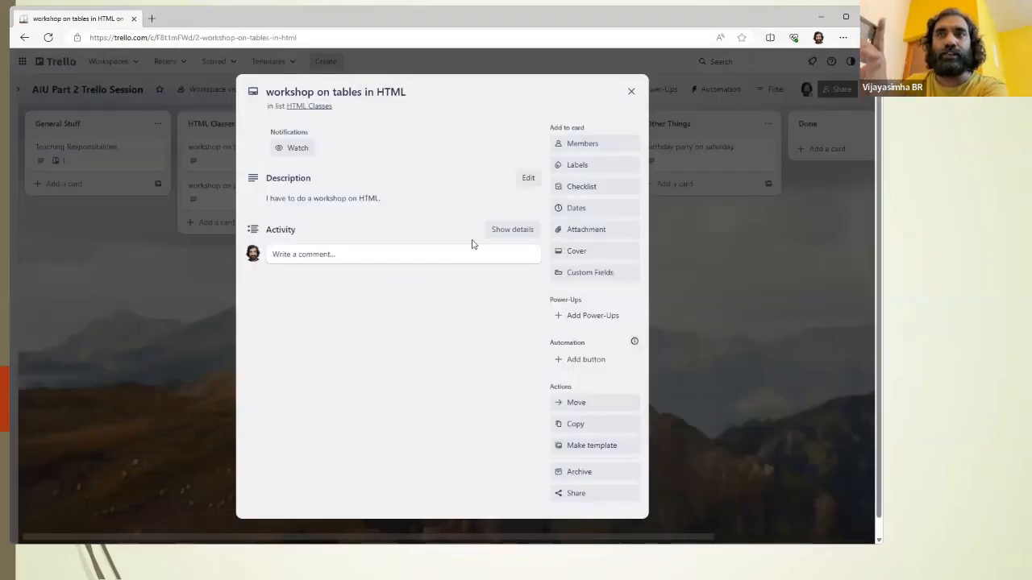
{"action": "left_click", "coordinate": [578, 232]}
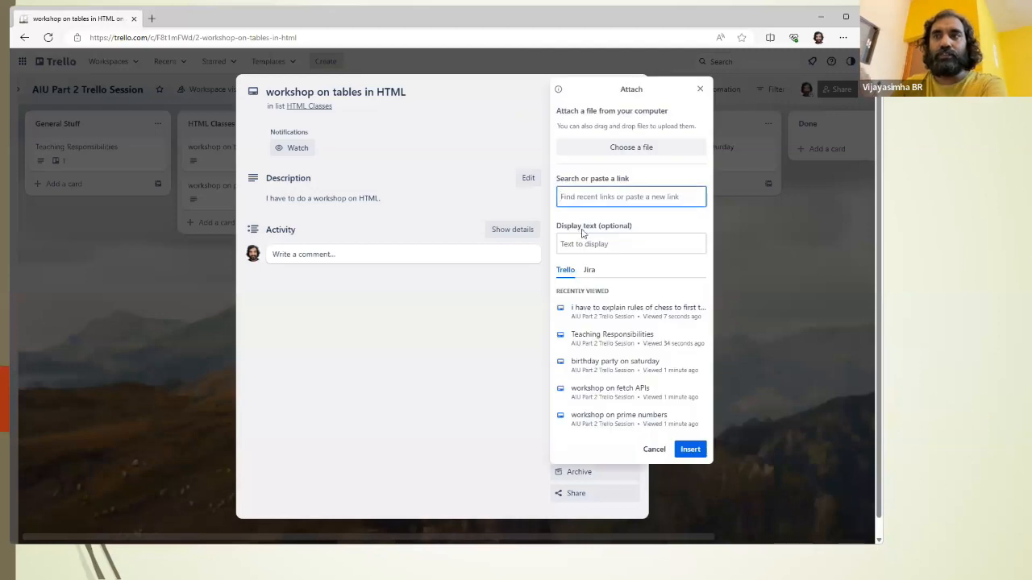
{"action": "type", "text": "chess"}
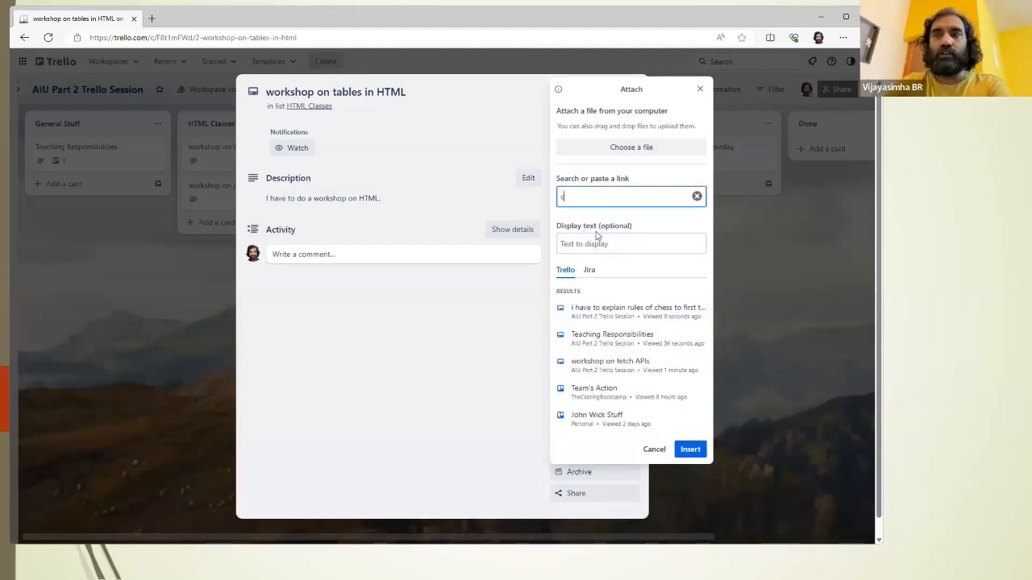
{"action": "left_click", "coordinate": [618, 308]}
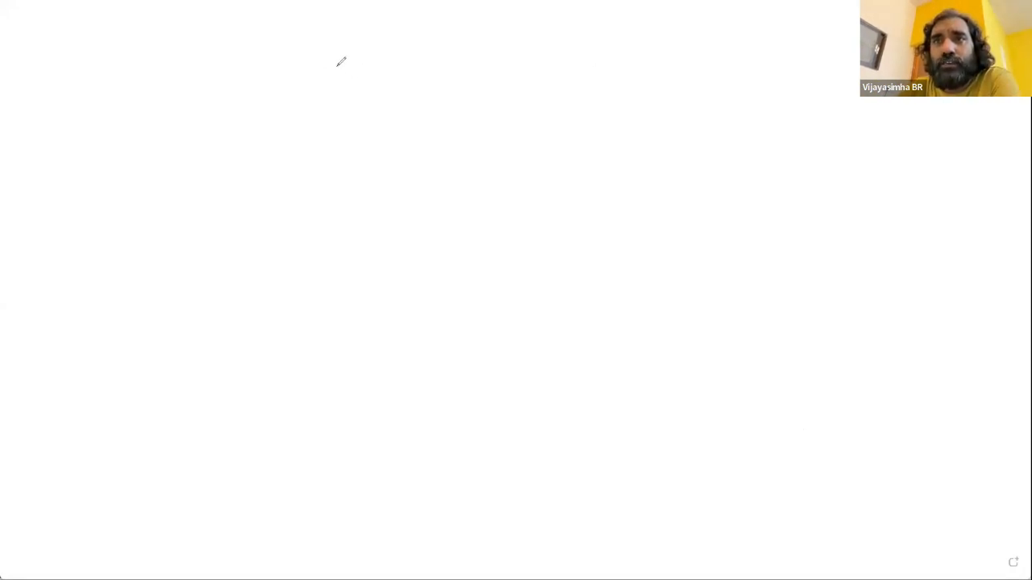
Step: On the blank whiteboard, sketch a circle in the upper area with the letters "JS" inside
{"action": "mouse_move", "coordinate": [338, 69]}
{"action": "left_mouse_down"}
{"action": "mouse_move", "coordinate": [432, 90]}
{"action": "mouse_move", "coordinate": [341, 49]}
{"action": "mouse_move", "coordinate": [324, 75]}
{"action": "left_mouse_up"}
{"action": "mouse_move", "coordinate": [289, 121]}
{"action": "left_mouse_down"}
{"action": "mouse_move", "coordinate": [347, 112]}
{"action": "mouse_move", "coordinate": [327, 158]}
{"action": "left_mouse_up"}
{"action": "left_click_drag", "start_coordinate": [397, 95], "coordinate": [385, 151]}
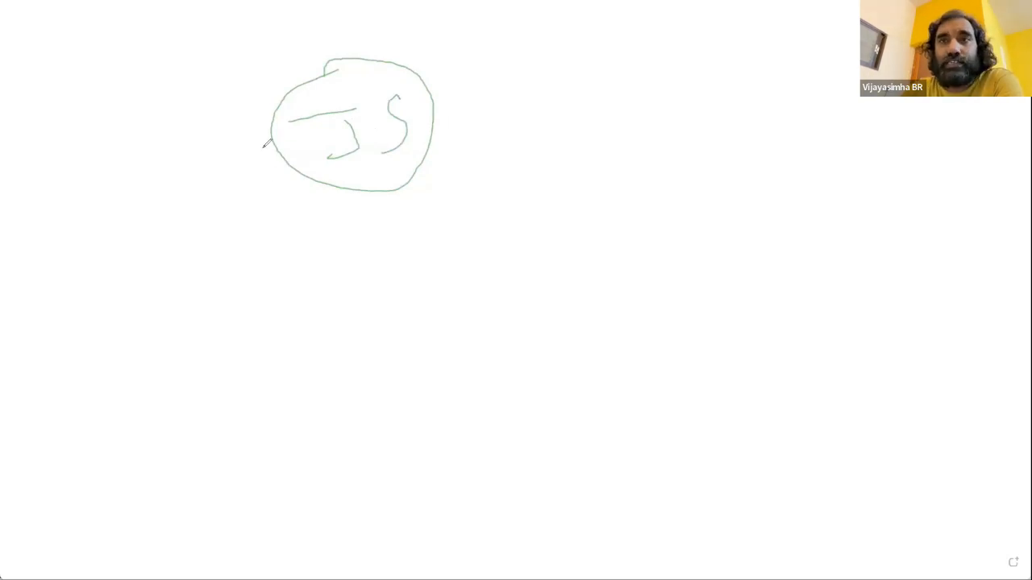
Step: Draw an arrow from the JS circle down to a new circled letter "T" on its lower left
{"action": "mouse_move", "coordinate": [278, 147]}
{"action": "left_mouse_down"}
{"action": "mouse_move", "coordinate": [129, 231]}
{"action": "mouse_move", "coordinate": [122, 253]}
{"action": "mouse_move", "coordinate": [179, 220]}
{"action": "left_mouse_up"}
{"action": "mouse_move", "coordinate": [116, 294]}
{"action": "left_mouse_down"}
{"action": "mouse_move", "coordinate": [118, 333]}
{"action": "mouse_move", "coordinate": [108, 323]}
{"action": "left_mouse_up"}
{"action": "mouse_move", "coordinate": [88, 306]}
{"action": "left_mouse_down"}
{"action": "mouse_move", "coordinate": [170, 285]}
{"action": "mouse_move", "coordinate": [140, 286]}
{"action": "left_mouse_up"}
{"action": "mouse_move", "coordinate": [117, 276]}
{"action": "left_mouse_down"}
{"action": "mouse_move", "coordinate": [38, 297]}
{"action": "mouse_move", "coordinate": [47, 272]}
{"action": "left_mouse_up"}
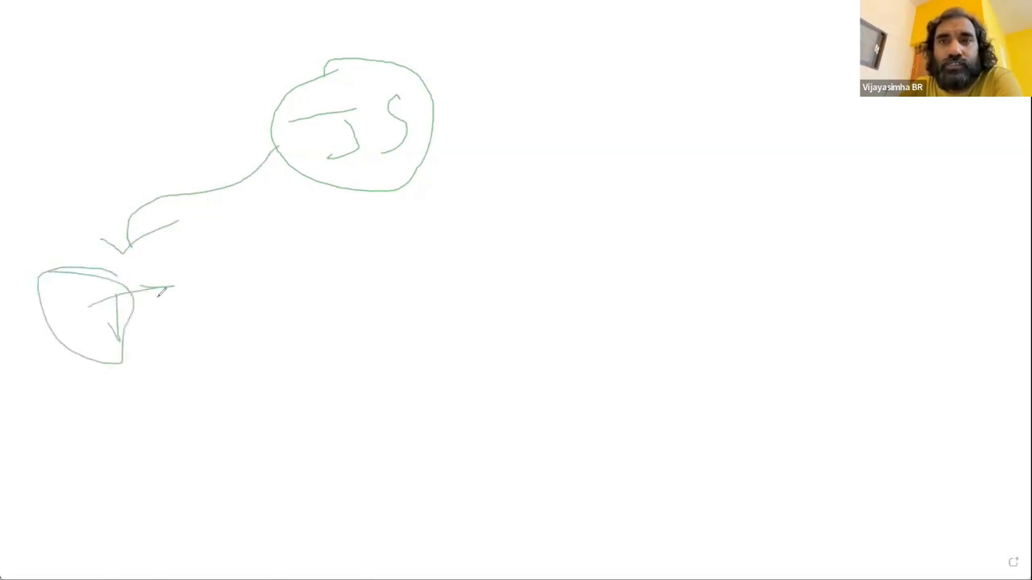
Step: Draw an arrow from the T circle to a new circle below it labelled "PC"
{"action": "mouse_move", "coordinate": [134, 294]}
{"action": "left_mouse_down"}
{"action": "mouse_move", "coordinate": [207, 286]}
{"action": "mouse_move", "coordinate": [254, 341]}
{"action": "left_mouse_up"}
{"action": "left_click_drag", "start_coordinate": [227, 409], "coordinate": [257, 460]}
{"action": "left_click_drag", "start_coordinate": [231, 411], "coordinate": [231, 441]}
{"action": "left_click_drag", "start_coordinate": [284, 394], "coordinate": [316, 418]}
{"action": "mouse_move", "coordinate": [271, 367]}
{"action": "left_mouse_down"}
{"action": "mouse_move", "coordinate": [220, 369]}
{"action": "mouse_move", "coordinate": [346, 379]}
{"action": "mouse_move", "coordinate": [278, 356]}
{"action": "left_mouse_up"}
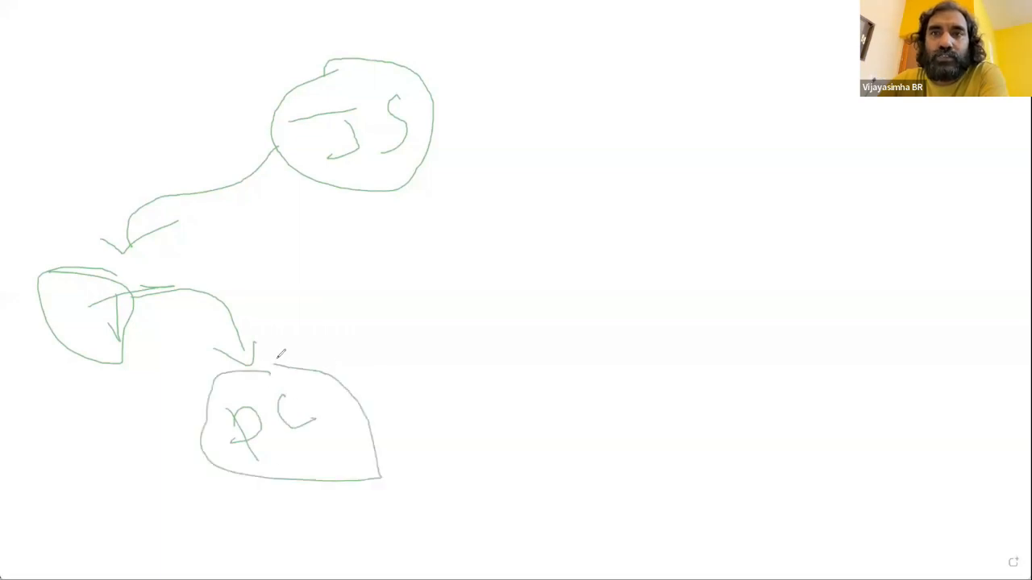
Step: Draw a curved line from the T circle to a new circle labelled "PDT" on its right
{"action": "mouse_move", "coordinate": [143, 286]}
{"action": "left_mouse_down"}
{"action": "mouse_move", "coordinate": [345, 264]}
{"action": "mouse_move", "coordinate": [383, 285]}
{"action": "left_mouse_up"}
{"action": "mouse_move", "coordinate": [403, 325]}
{"action": "left_mouse_down"}
{"action": "mouse_move", "coordinate": [426, 358]}
{"action": "mouse_move", "coordinate": [424, 327]}
{"action": "mouse_move", "coordinate": [415, 340]}
{"action": "mouse_move", "coordinate": [465, 326]}
{"action": "left_mouse_up"}
{"action": "mouse_move", "coordinate": [478, 287]}
{"action": "left_mouse_down"}
{"action": "mouse_move", "coordinate": [489, 278]}
{"action": "mouse_move", "coordinate": [493, 315]}
{"action": "left_mouse_up"}
{"action": "mouse_move", "coordinate": [436, 267]}
{"action": "left_mouse_down"}
{"action": "mouse_move", "coordinate": [401, 351]}
{"action": "mouse_move", "coordinate": [514, 285]}
{"action": "left_mouse_up"}
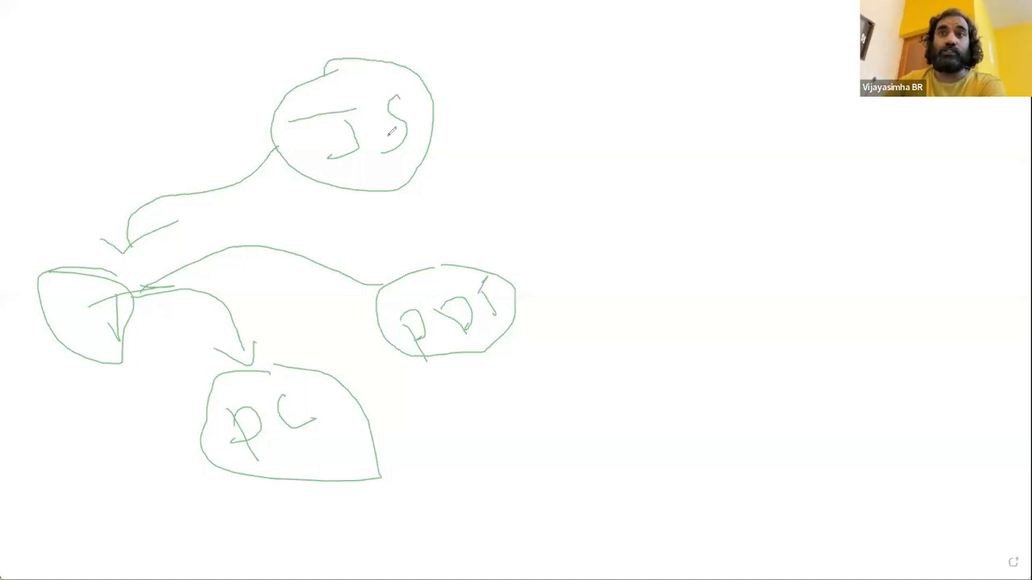
Step: Add two short branches right of the JS circle and second connecting lines from JS to T and from T to PDT and PC
{"action": "left_click_drag", "start_coordinate": [417, 117], "coordinate": [495, 74]}
{"action": "left_click_drag", "start_coordinate": [434, 127], "coordinate": [480, 138]}
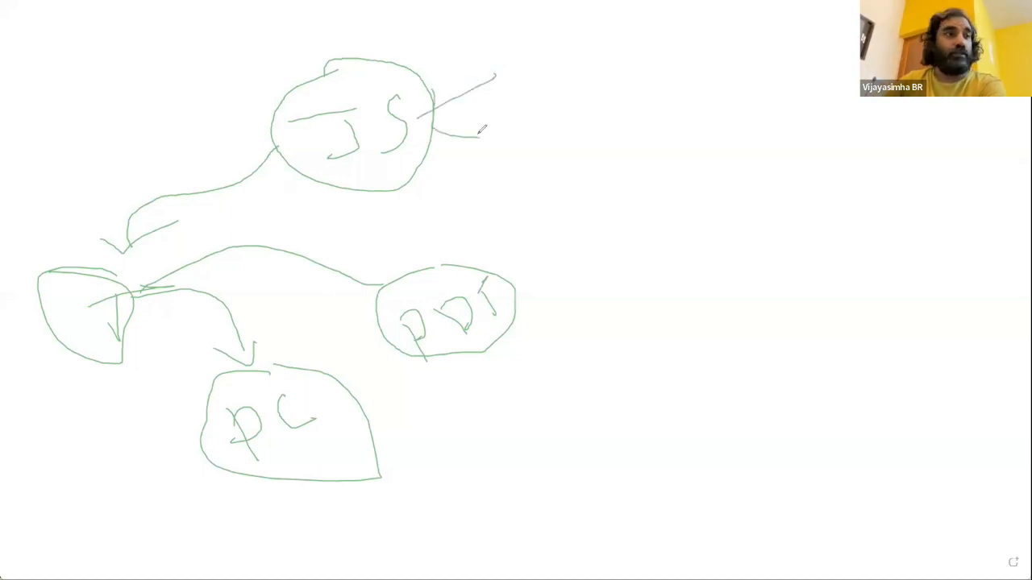
{"action": "left_click_drag", "start_coordinate": [272, 121], "coordinate": [128, 182]}
{"action": "mouse_move", "coordinate": [123, 226]}
{"action": "left_mouse_down"}
{"action": "mouse_move", "coordinate": [108, 259]}
{"action": "mouse_move", "coordinate": [296, 280]}
{"action": "left_mouse_up"}
{"action": "left_click_drag", "start_coordinate": [349, 245], "coordinate": [405, 276]}
{"action": "mouse_move", "coordinate": [137, 282]}
{"action": "left_mouse_down"}
{"action": "mouse_move", "coordinate": [278, 321]}
{"action": "mouse_move", "coordinate": [280, 341]}
{"action": "mouse_move", "coordinate": [341, 337]}
{"action": "left_mouse_up"}
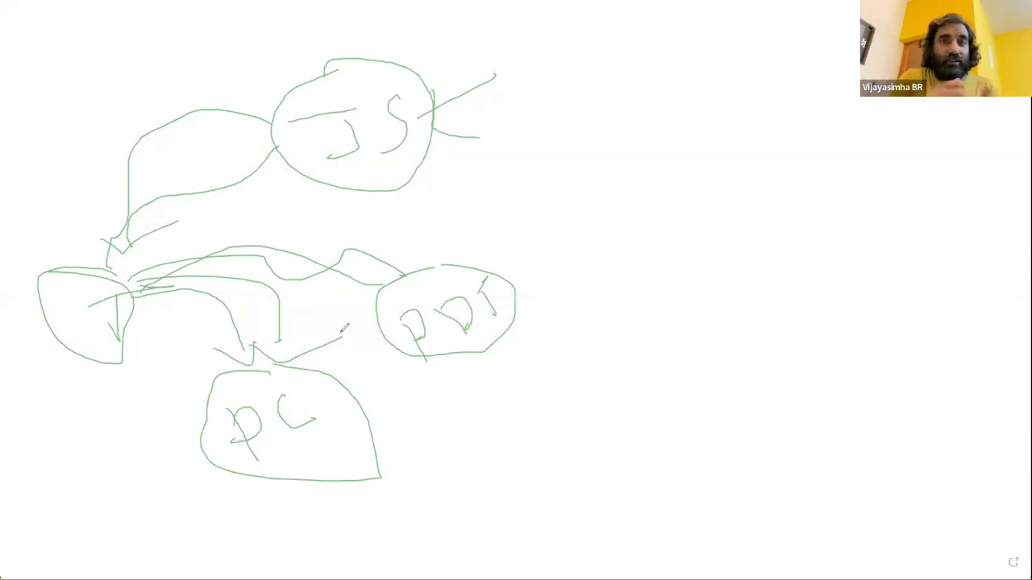
Step: Draw two X-shaped crosses to the right of the JS circle and leave the whiteboard
{"action": "left_click_drag", "start_coordinate": [550, 72], "coordinate": [666, 150]}
{"action": "left_click_drag", "start_coordinate": [628, 97], "coordinate": [601, 202]}
{"action": "left_click_drag", "start_coordinate": [763, 75], "coordinate": [859, 116]}
{"action": "left_click_drag", "start_coordinate": [820, 63], "coordinate": [810, 161]}
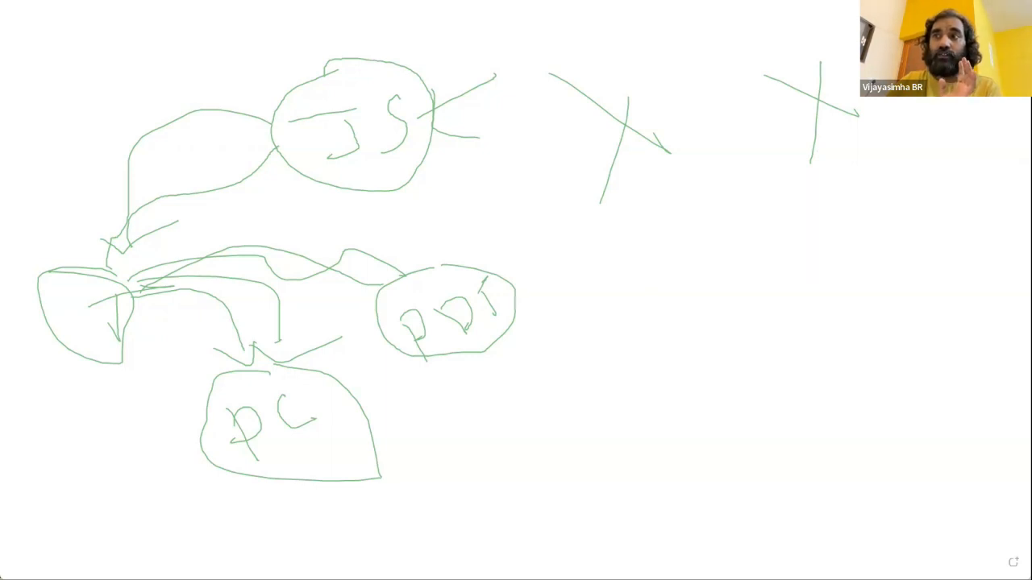
{"action": "key", "text": "e"}
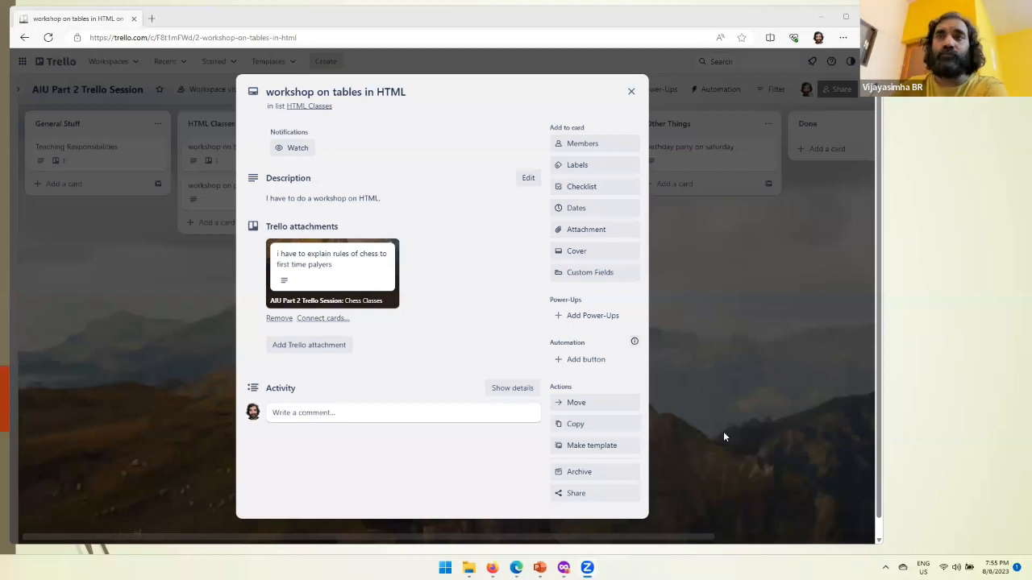
Step: Add the "birthday party on saturday" card as a second Trello attachment on the "workshop on tables in HTML" card
{"action": "left_click", "coordinate": [315, 345]}
{"action": "left_click", "coordinate": [332, 342]}
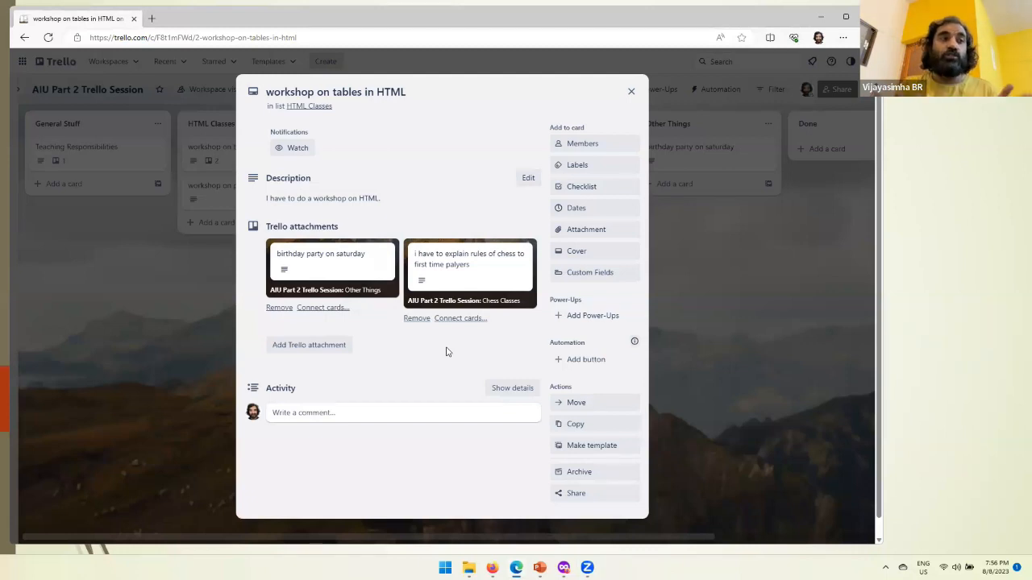
Step: Remove the "birthday party on saturday" attachment from the "workshop on tables in HTML" card and view the birthday party card
{"action": "left_click", "coordinate": [281, 309]}
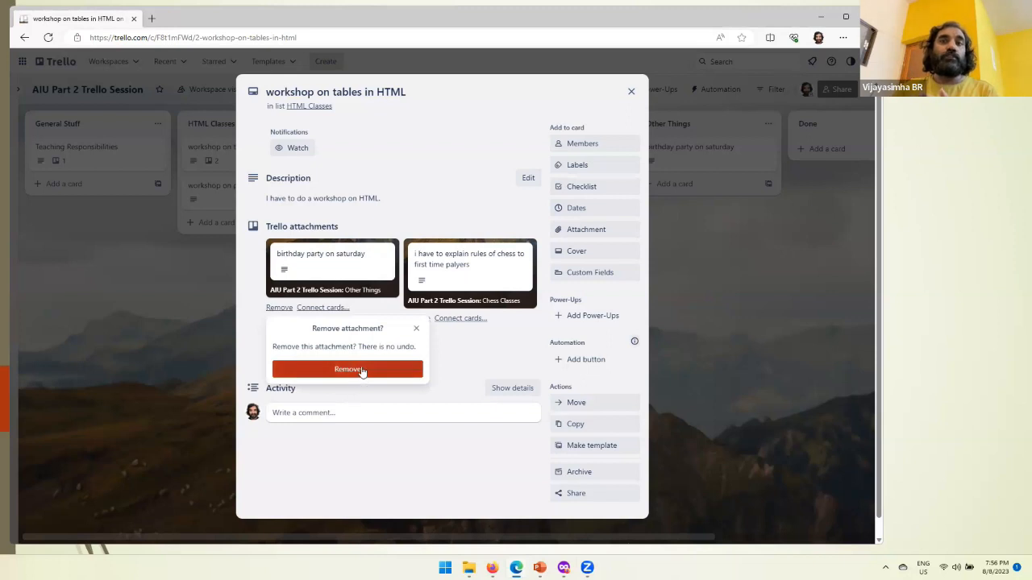
{"action": "left_click", "coordinate": [360, 371]}
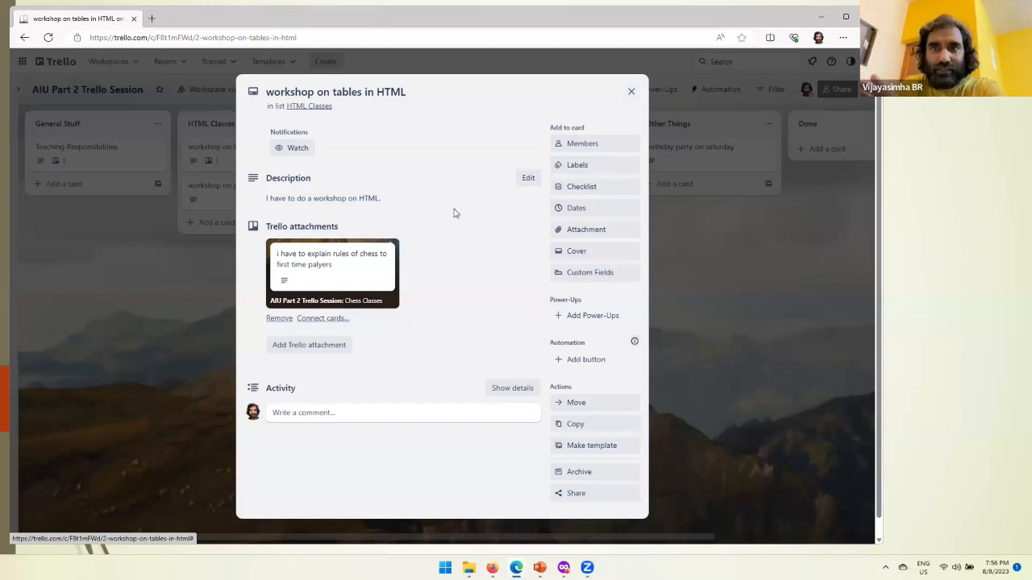
{"action": "left_click", "coordinate": [631, 92]}
{"action": "left_click", "coordinate": [681, 150]}
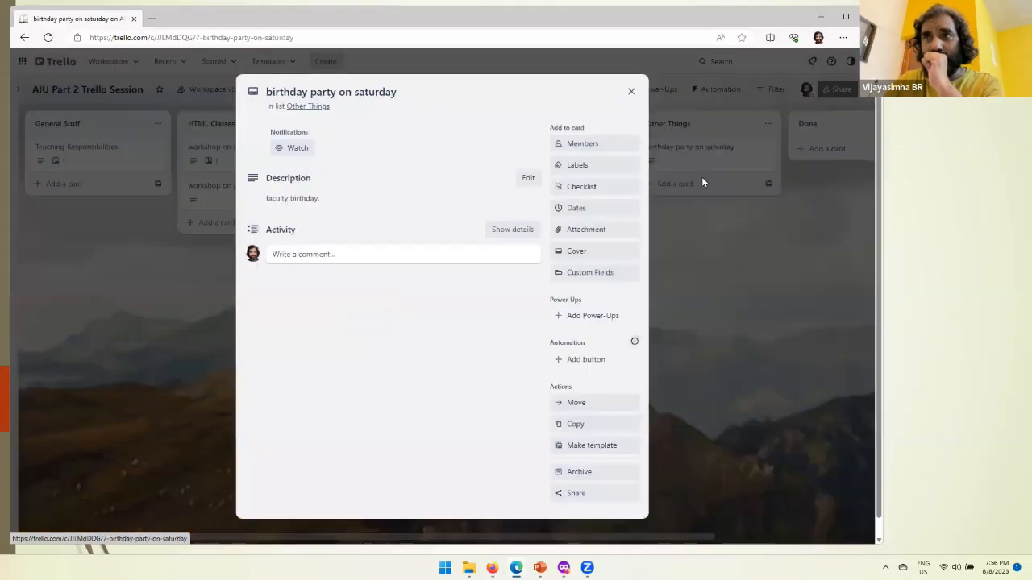
{"action": "left_click", "coordinate": [630, 92]}
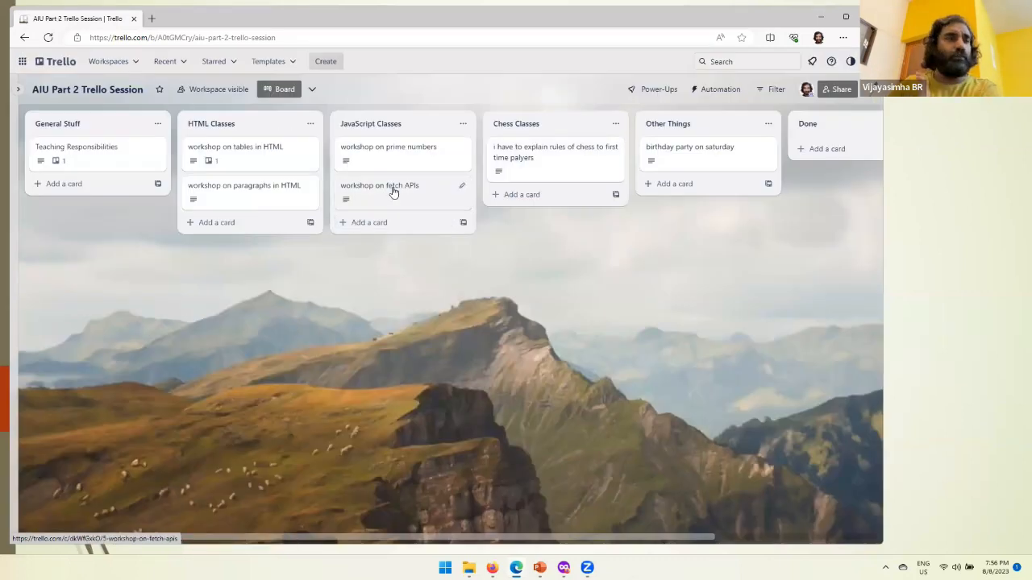
Step: Copy the "workshop on fetch APIs" card's link and save it as a comment on the "birthday party on saturday" card
{"action": "left_click", "coordinate": [393, 192]}
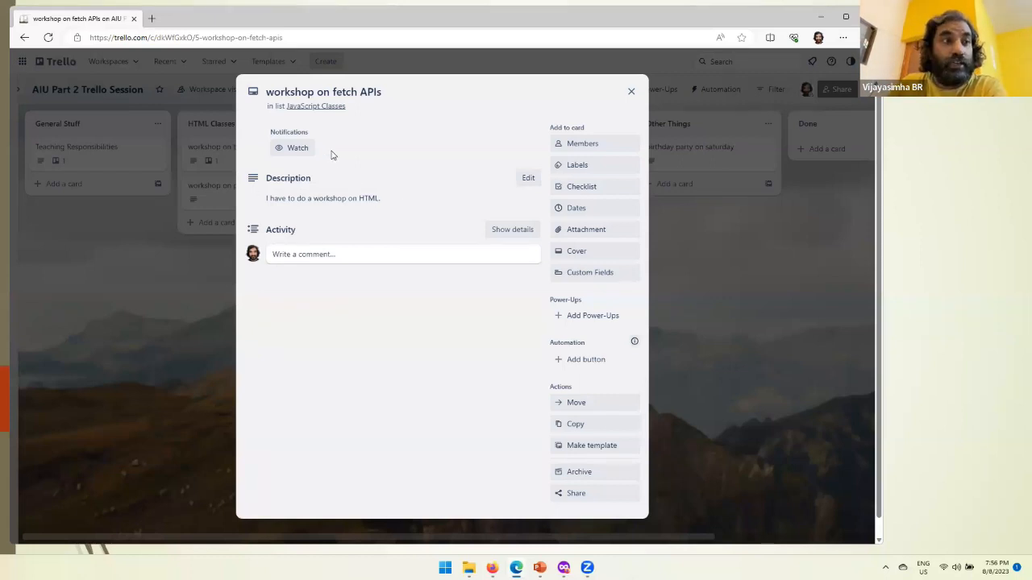
{"action": "left_click", "coordinate": [202, 39]}
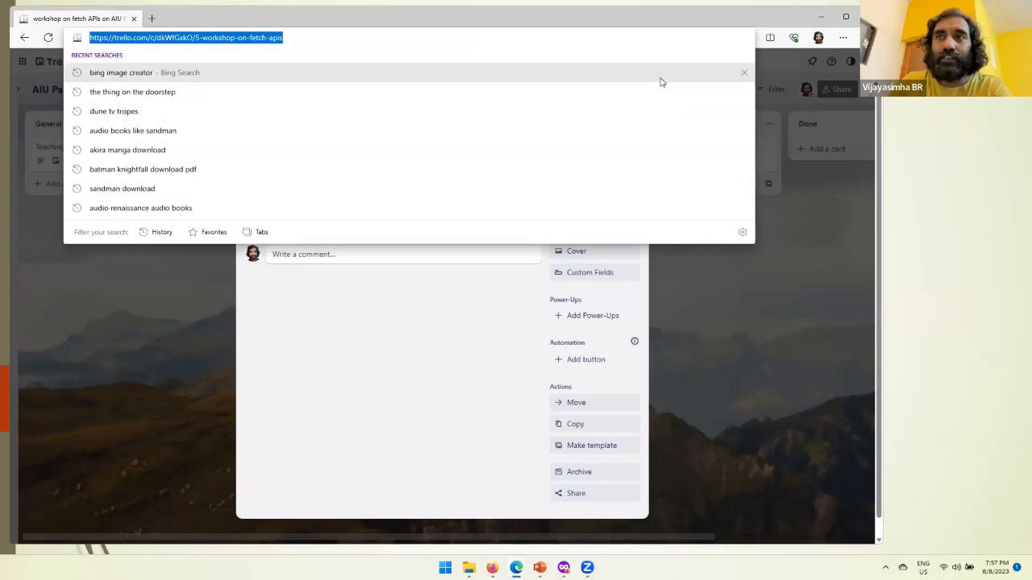
{"action": "key", "text": "alt+Tab"}
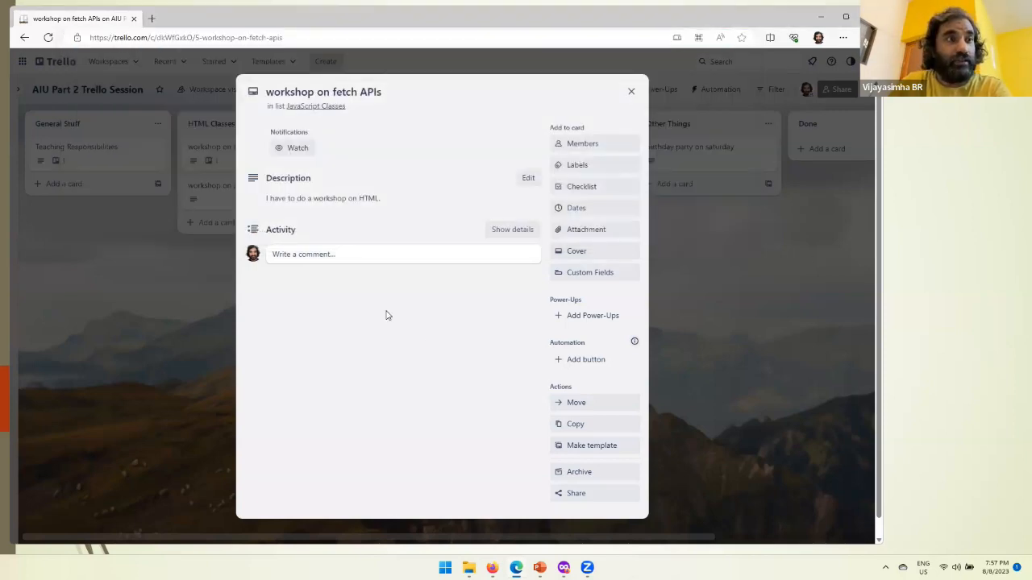
{"action": "left_click", "coordinate": [631, 91]}
{"action": "left_click", "coordinate": [686, 151]}
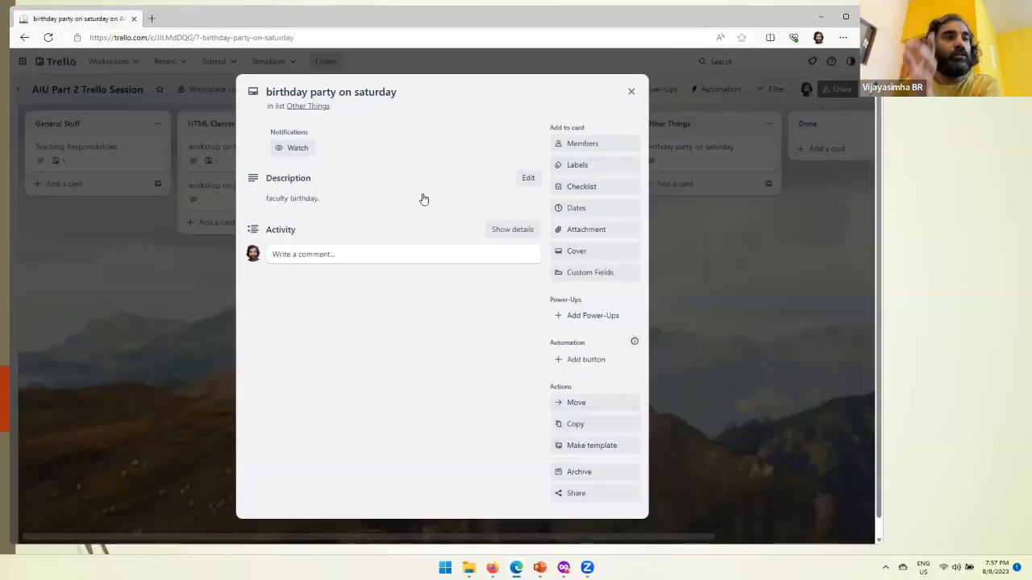
{"action": "left_click", "coordinate": [315, 263]}
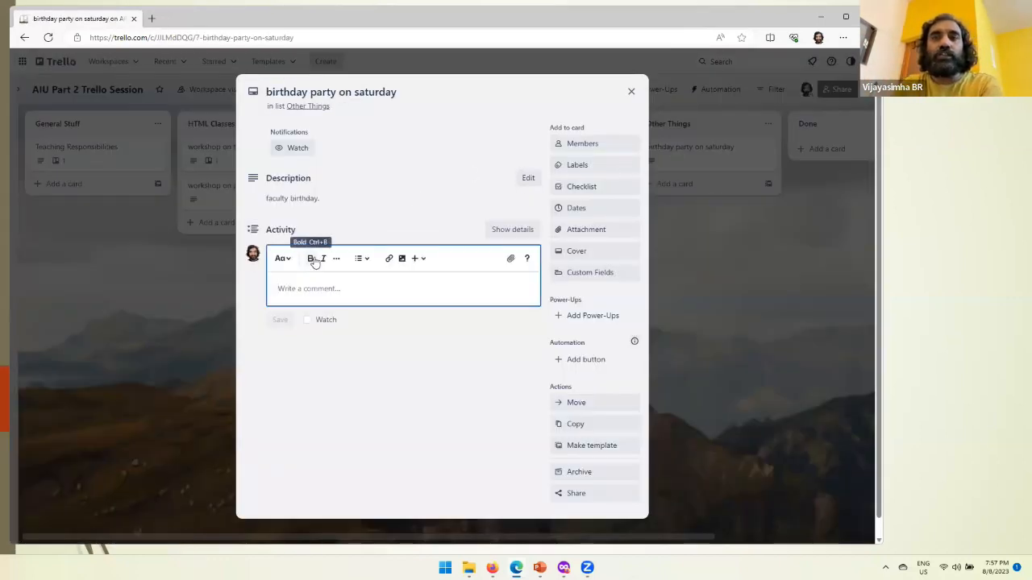
{"action": "type", "text": "workshop on html APIs on AIU Part 2 Trello Session | Trello"}
{"action": "left_click", "coordinate": [286, 321]}
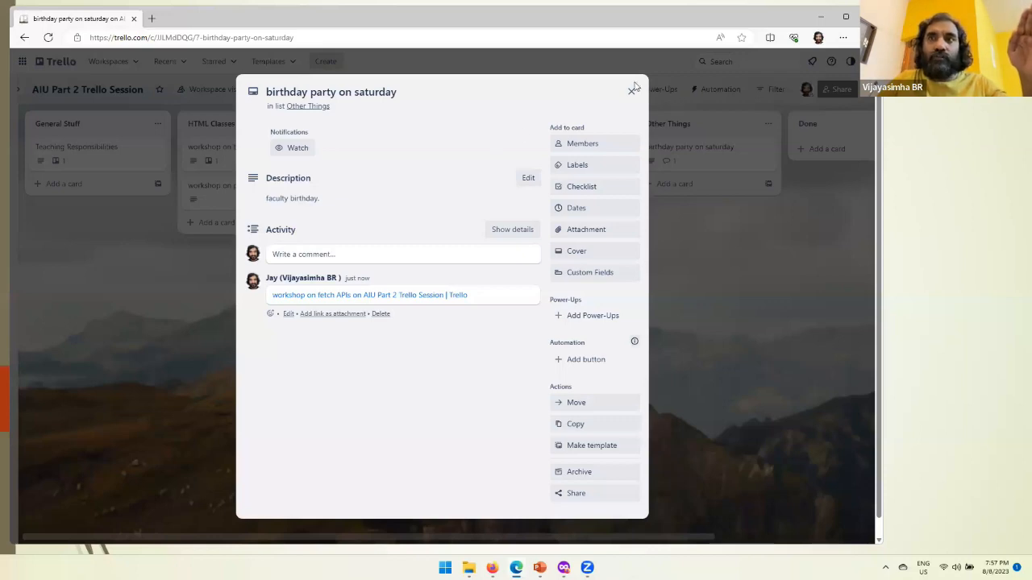
{"action": "left_click", "coordinate": [632, 90]}
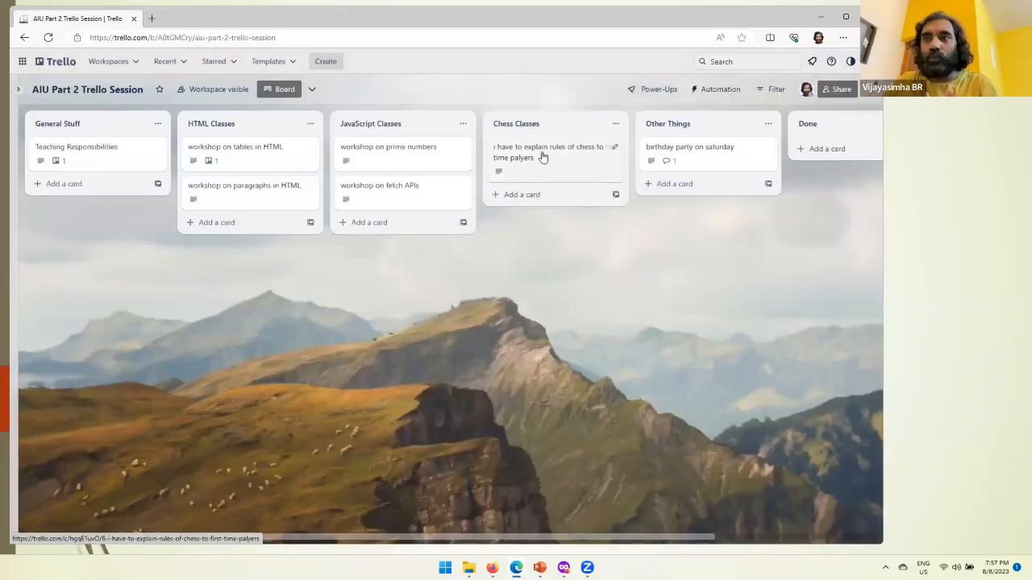
Step: Save the chess rules card's link as another comment on the "birthday party on saturday" card and follow it
{"action": "left_click", "coordinate": [509, 158]}
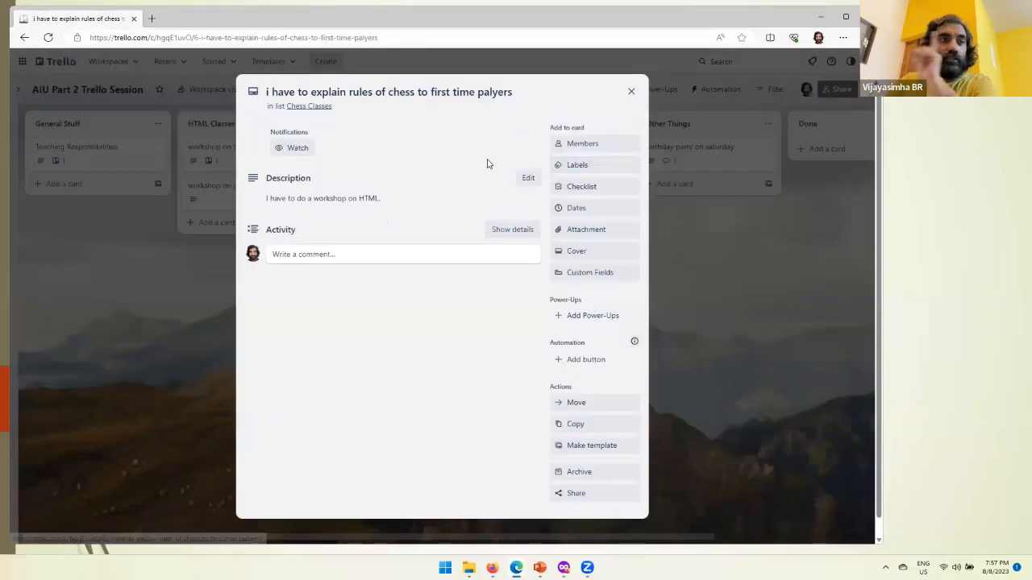
{"action": "left_click", "coordinate": [289, 37]}
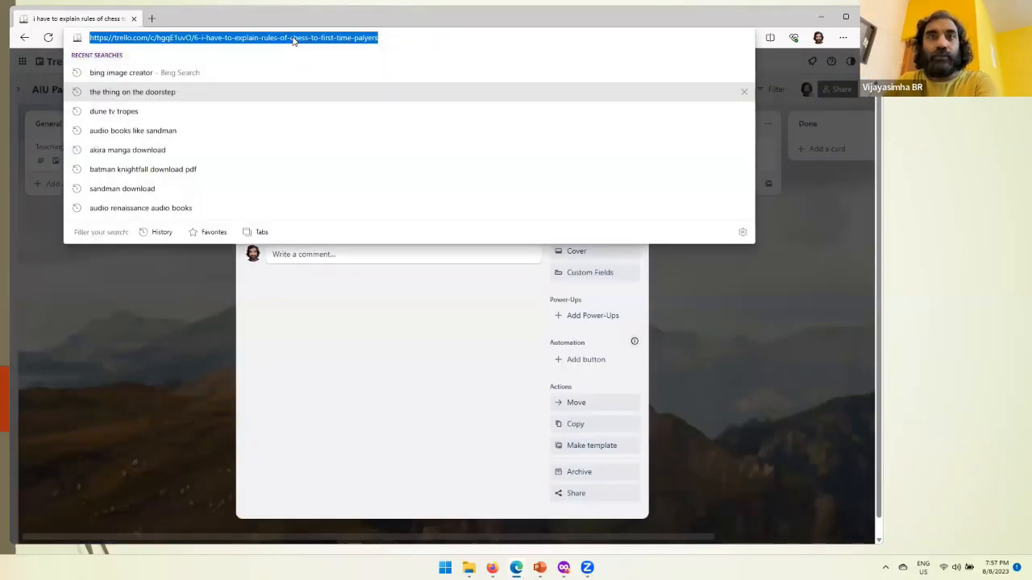
{"action": "key", "text": "Escape"}
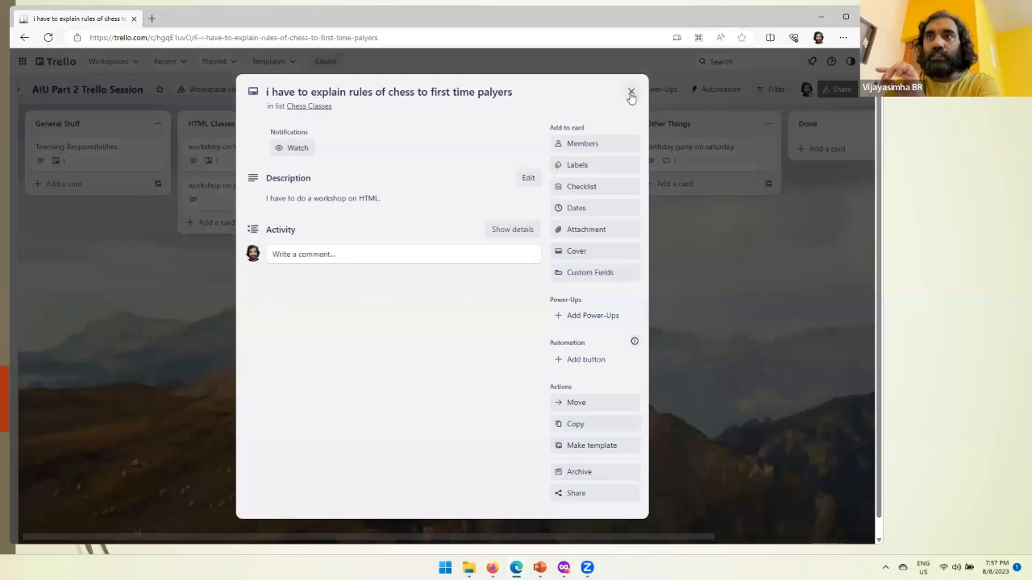
{"action": "left_click", "coordinate": [630, 95]}
{"action": "left_click", "coordinate": [707, 152]}
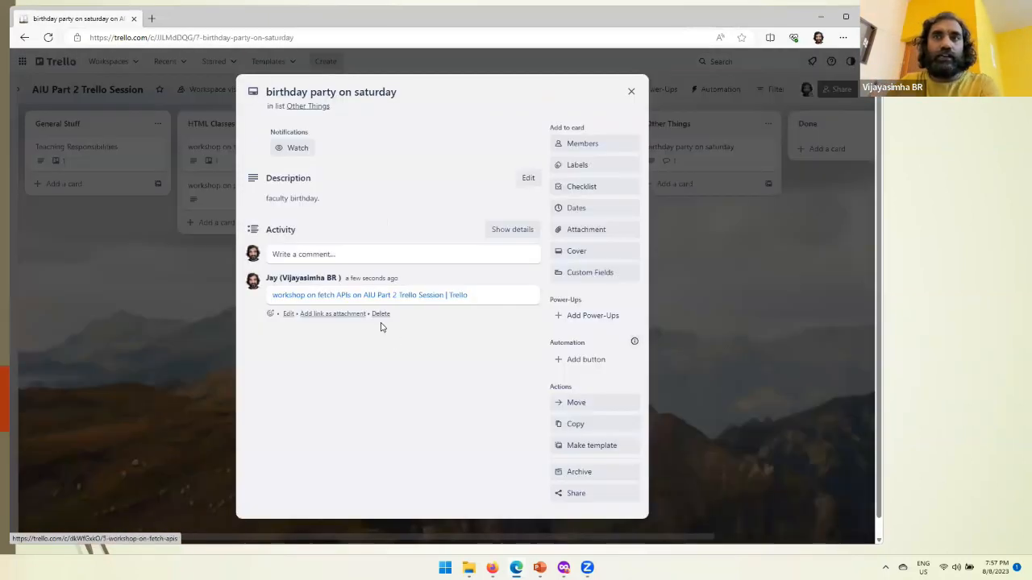
{"action": "left_click", "coordinate": [329, 258]}
{"action": "type", "text": "i have to explain rules of chess to first time palyers on AIU Part 2 Trello Session | Trello"}
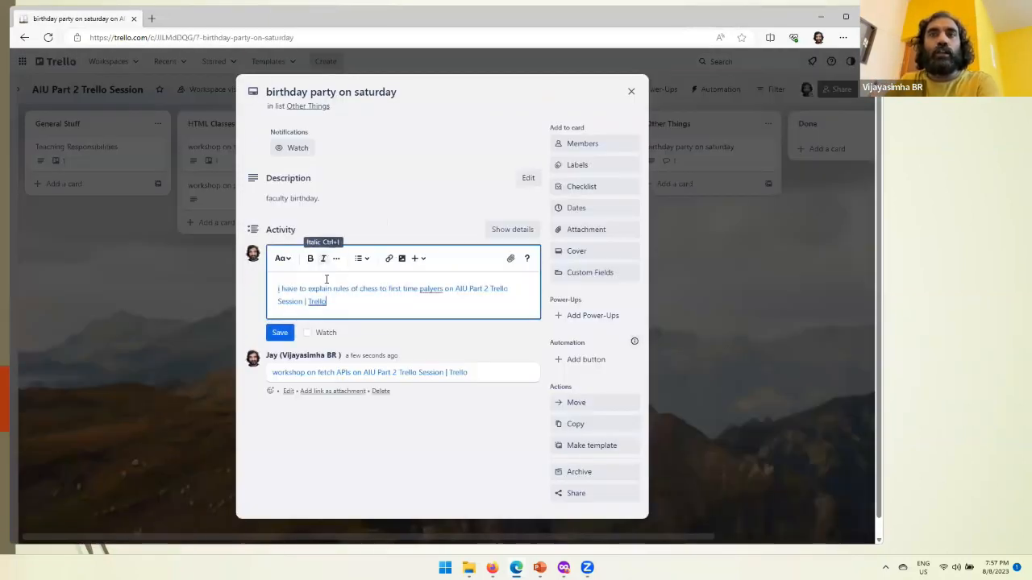
{"action": "left_click", "coordinate": [279, 332]}
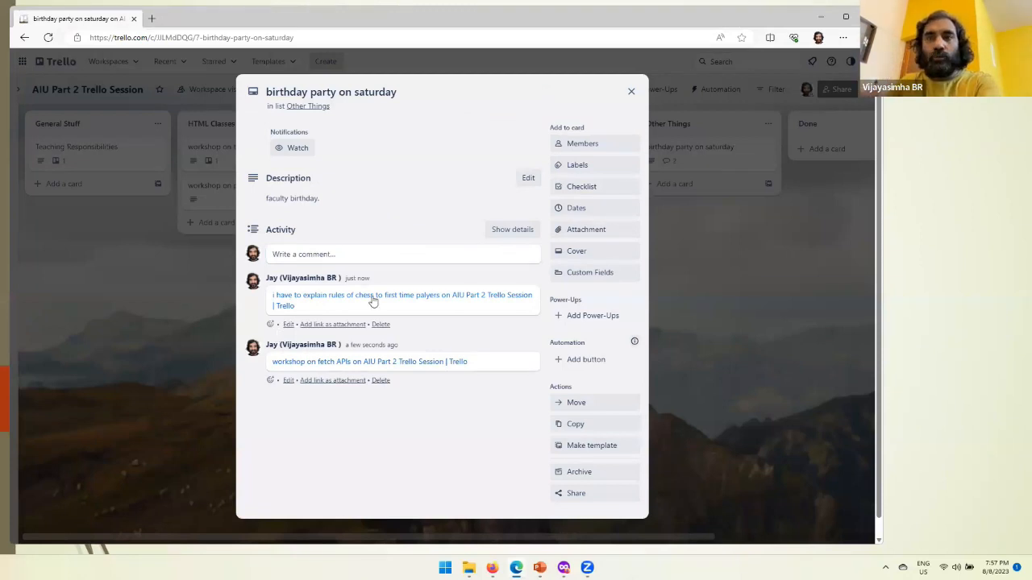
{"action": "left_click", "coordinate": [398, 300]}
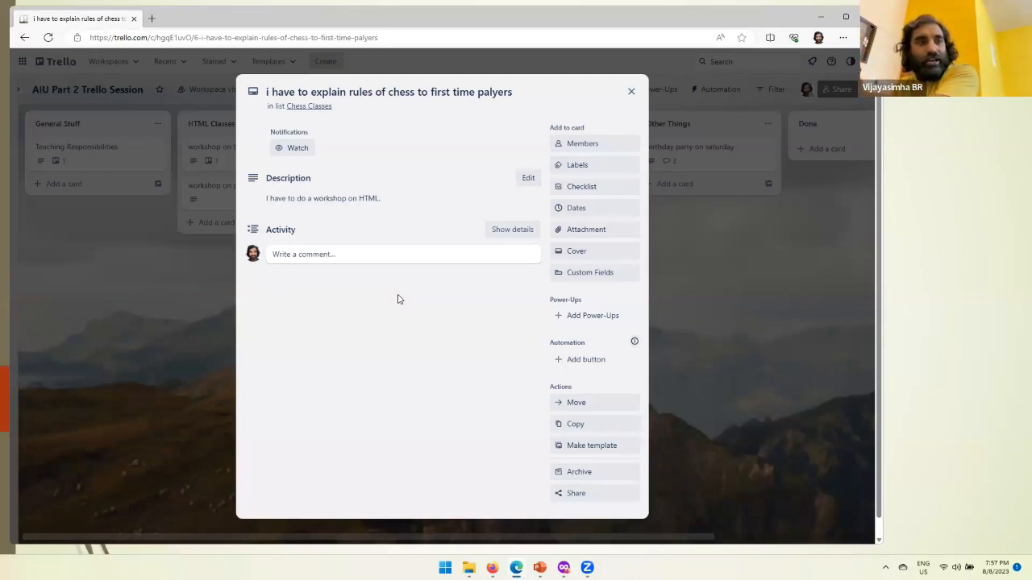
{"action": "left_click", "coordinate": [631, 91]}
Step: Copy the "birthday party on saturday" card's link and save it as a comment on the chess rules card
{"action": "left_click", "coordinate": [700, 150]}
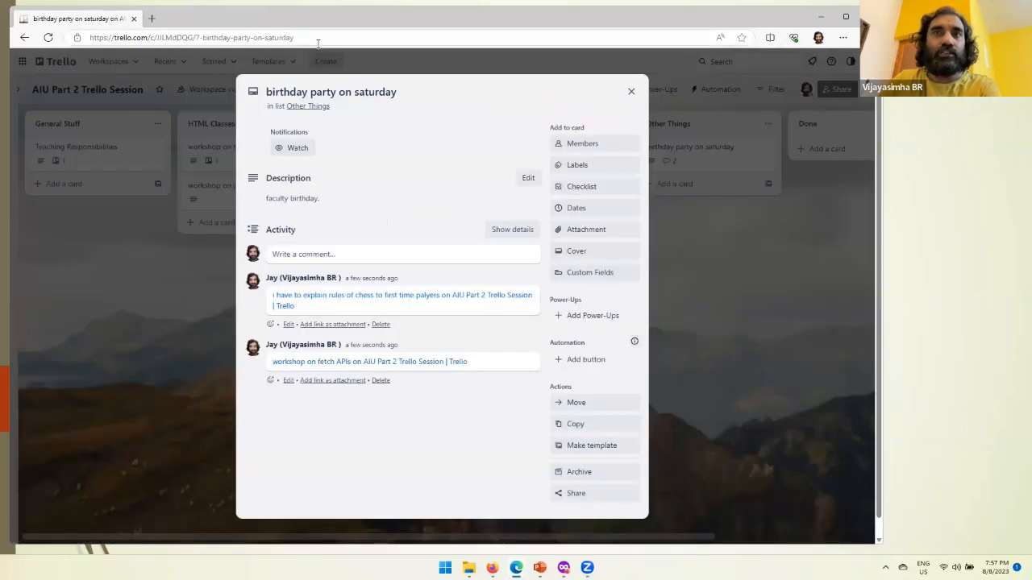
{"action": "left_click", "coordinate": [319, 43]}
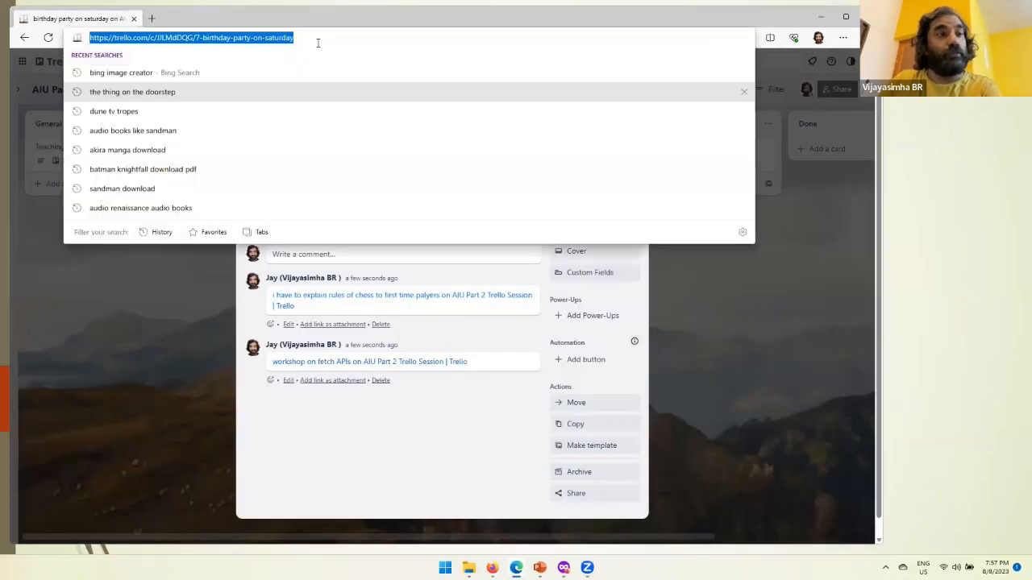
{"action": "left_click", "coordinate": [356, 431]}
{"action": "left_click", "coordinate": [413, 300]}
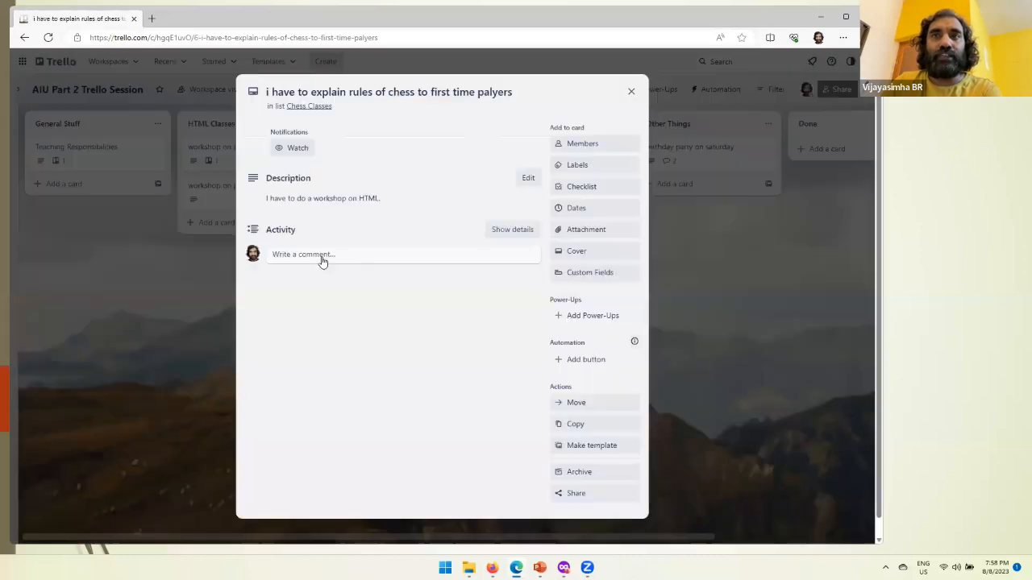
{"action": "left_click", "coordinate": [321, 255]}
{"action": "type", "text": "birthday party on saturday on AIU Part 2 Trello Session | Trello"}
{"action": "left_click", "coordinate": [279, 319]}
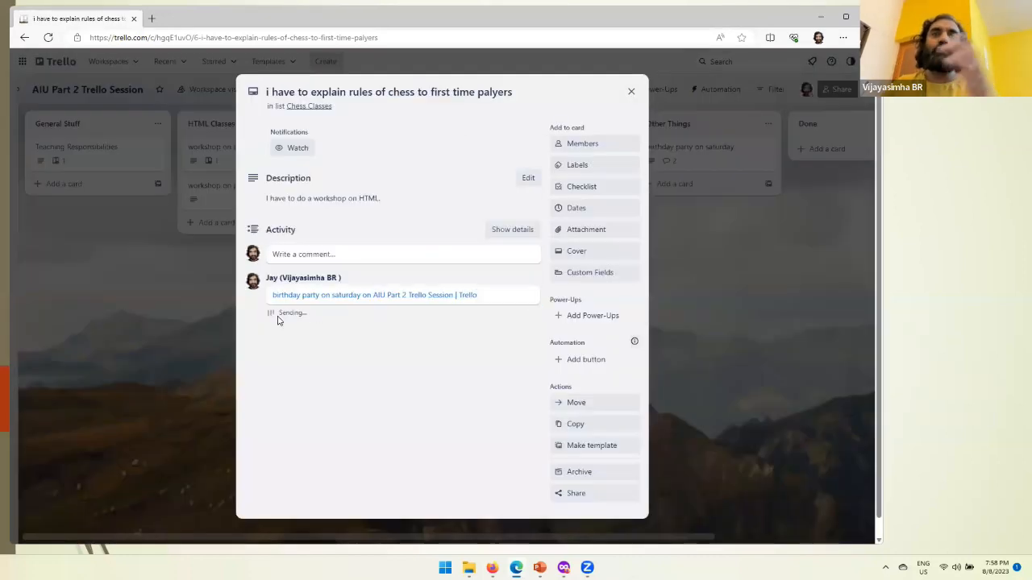
Step: Follow the comment links from the chess rules card to the birthday party card and back, and return to the board
{"action": "left_click", "coordinate": [378, 295]}
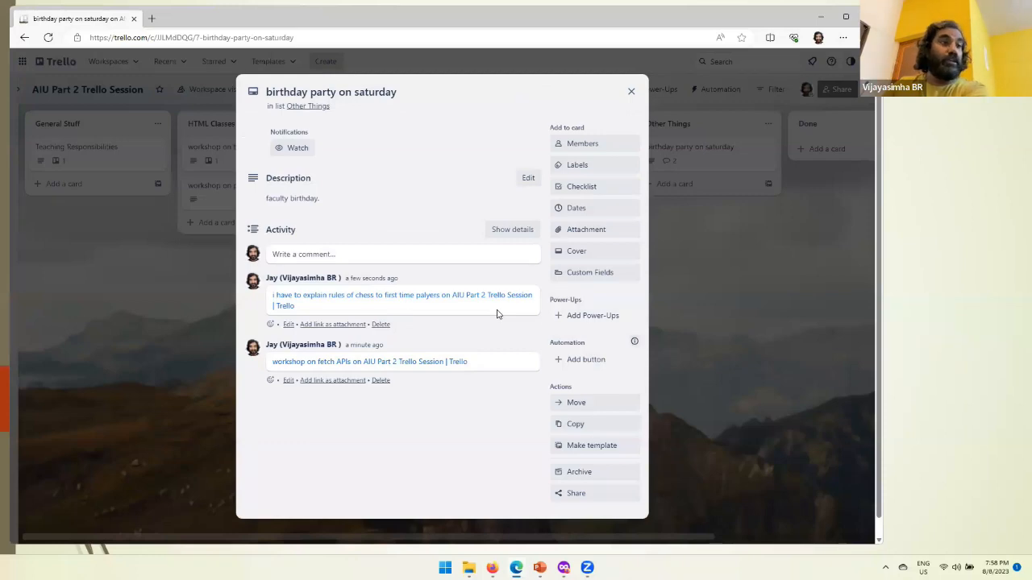
{"action": "left_click", "coordinate": [457, 297]}
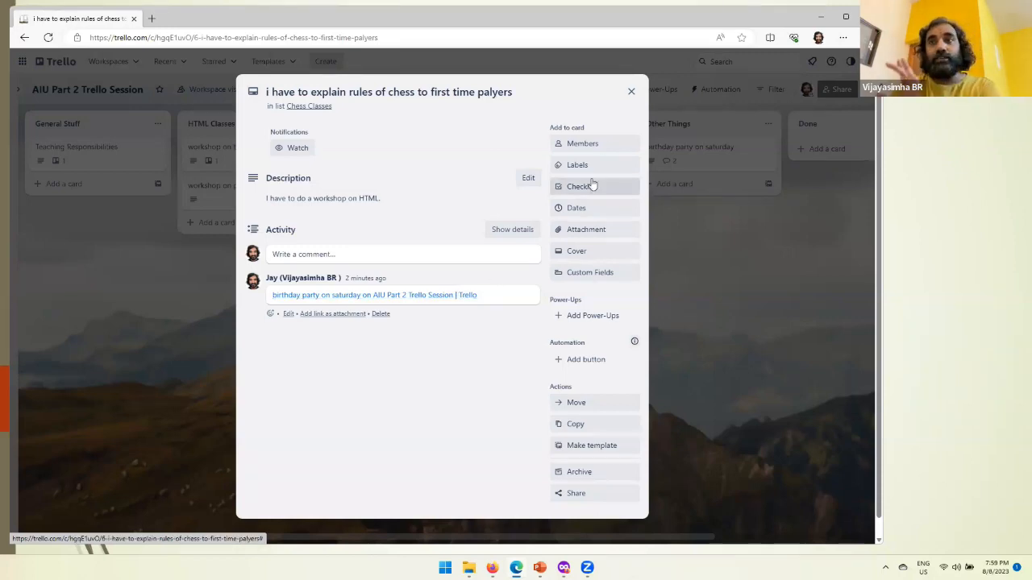
{"action": "left_click", "coordinate": [631, 91]}
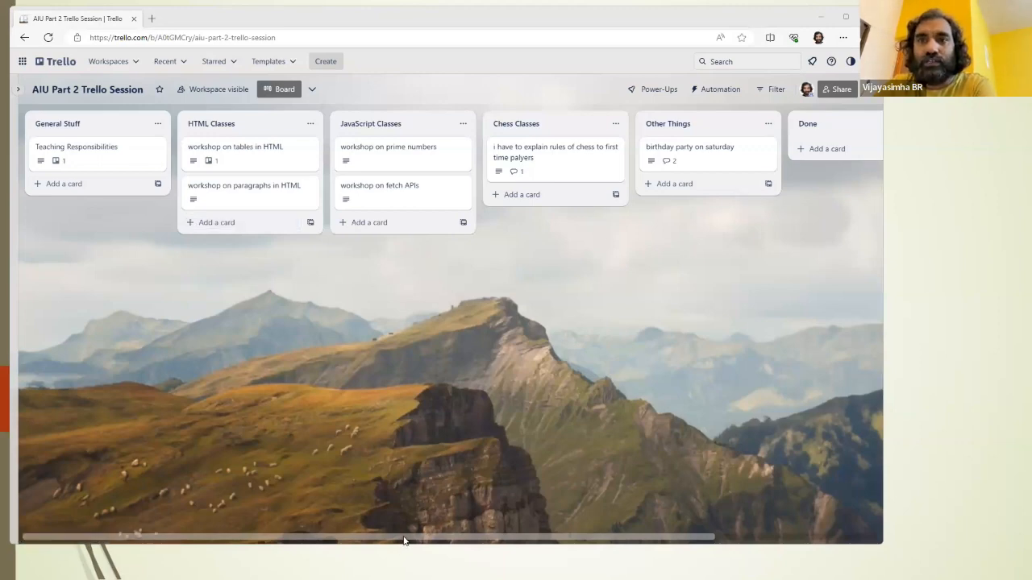
Step: Add a list named "Doing" to the board and place it directly before the "Done" list
{"action": "left_click_drag", "start_coordinate": [404, 538], "coordinate": [610, 546]}
{"action": "left_click", "coordinate": [759, 127]}
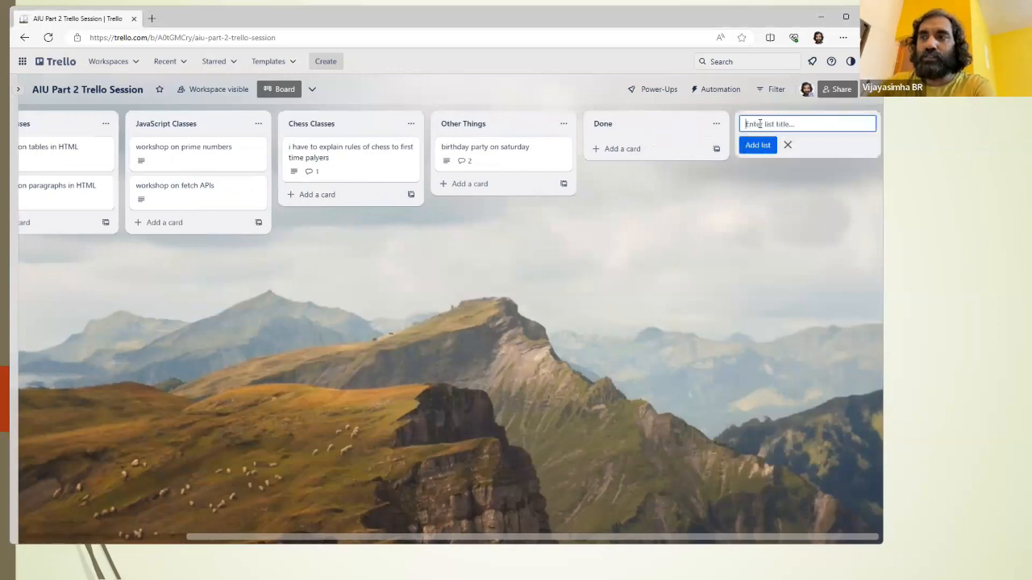
{"action": "type", "text": "Doing"}
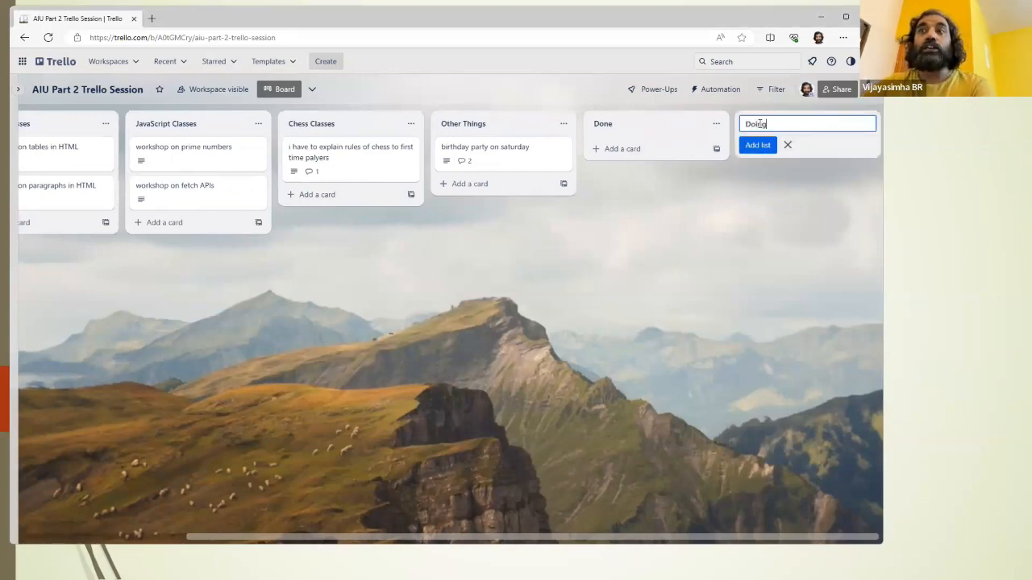
{"action": "key", "text": "Return"}
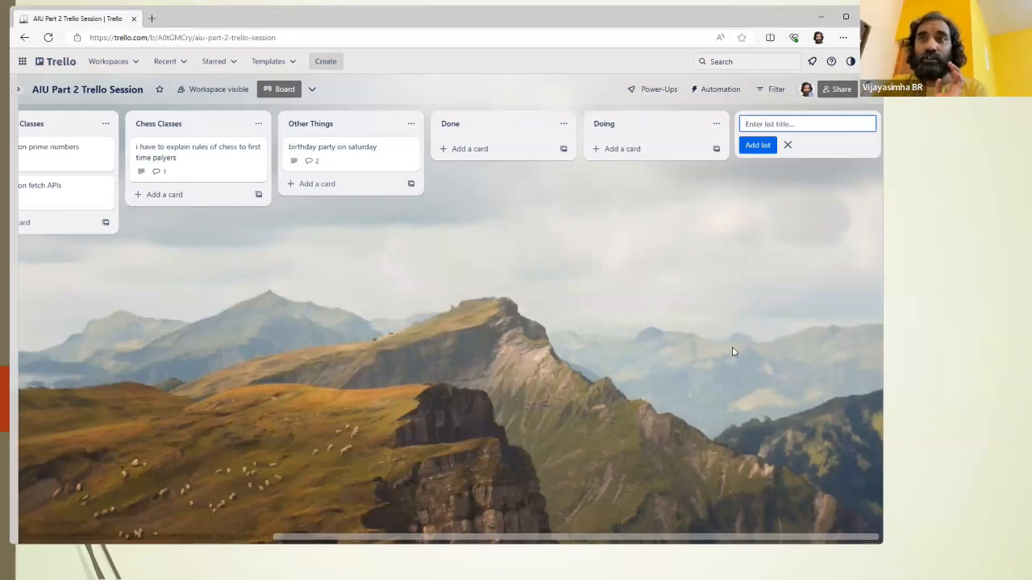
{"action": "left_click_drag", "start_coordinate": [640, 112], "coordinate": [478, 136]}
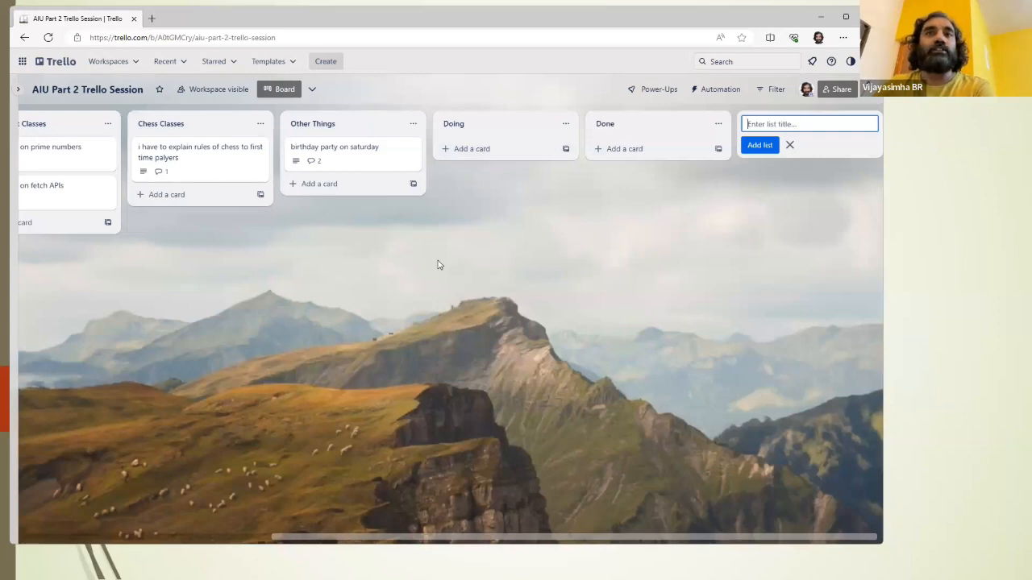
Step: Add a checklist titled "Checklist" to the chess rules card, with "Chess Board" as its first item
{"action": "left_click_drag", "start_coordinate": [419, 534], "coordinate": [362, 540]}
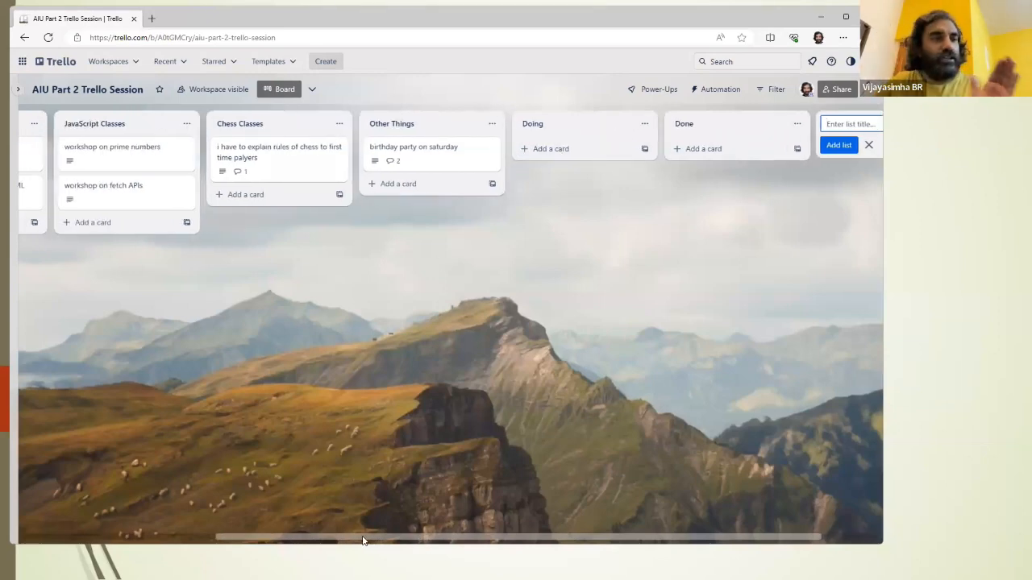
{"action": "left_click", "coordinate": [271, 159]}
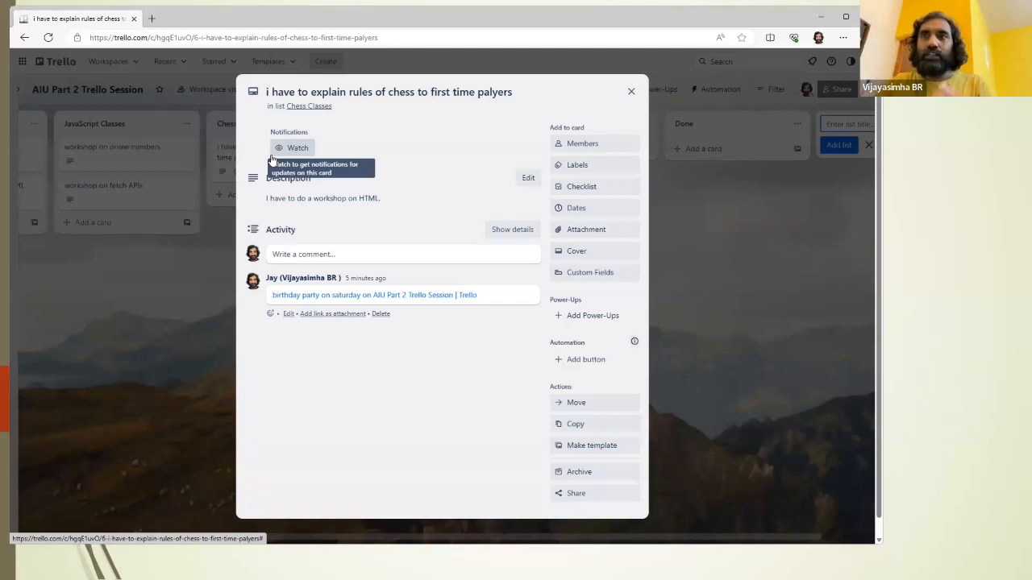
{"action": "left_click", "coordinate": [581, 186]}
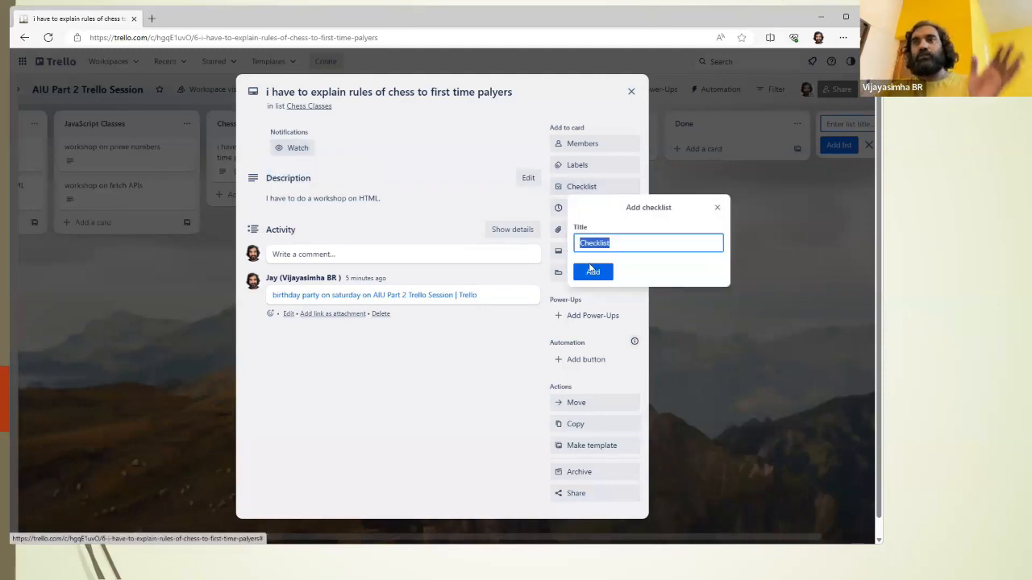
{"action": "left_click", "coordinate": [592, 272]}
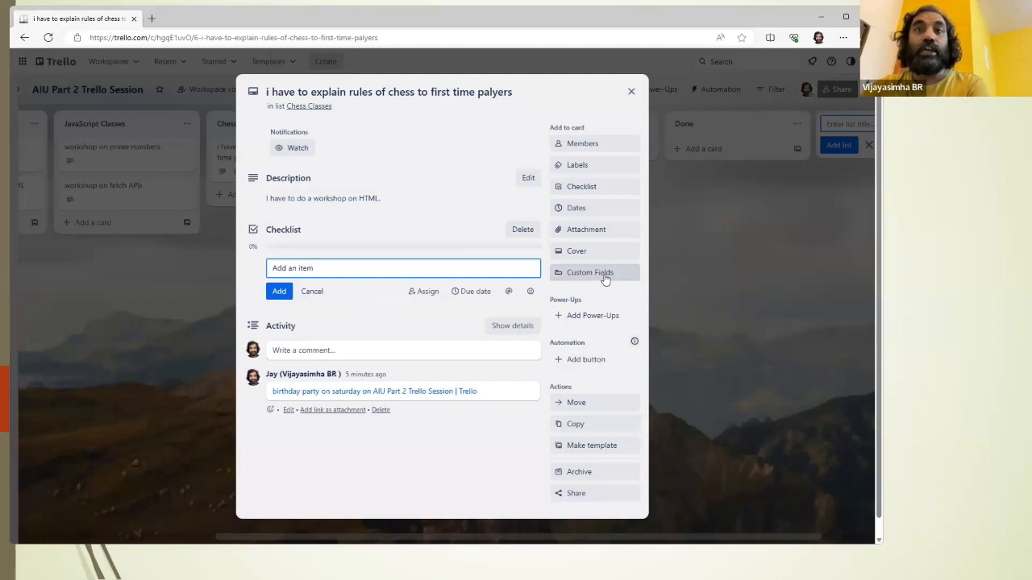
{"action": "type", "text": "Chess Board"}
{"action": "key", "text": "Return"}
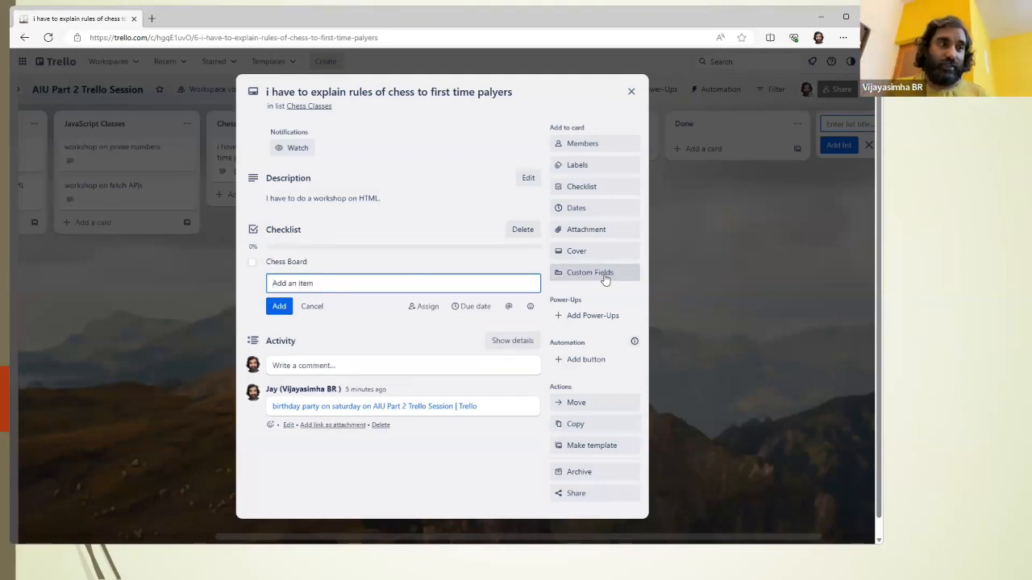
Step: Add the checklist items "Fix a time for the workshop" and "Flyers and invitations"
{"action": "type", "text": "Fix a t"}
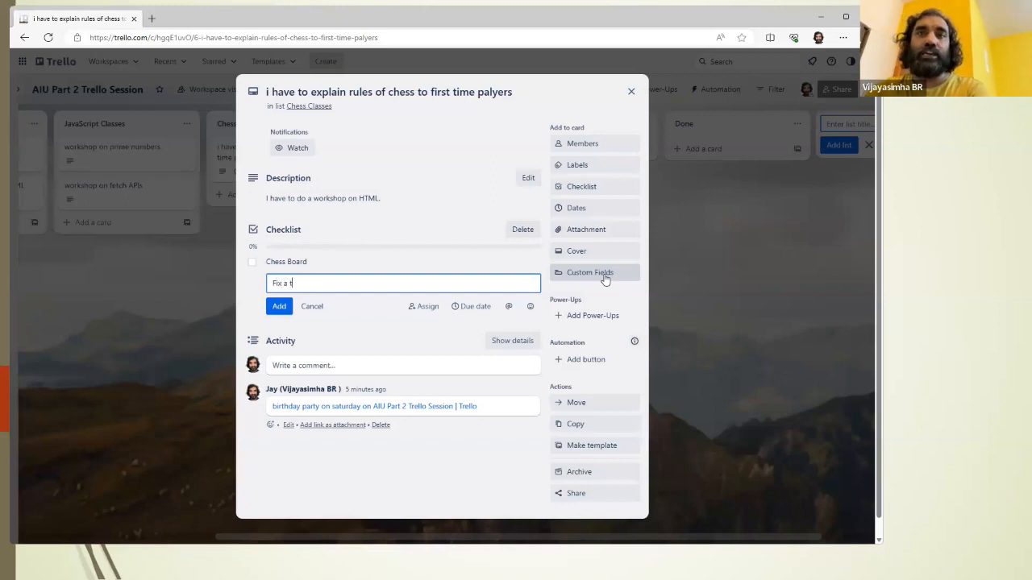
{"action": "type", "text": "ime for the workshop"}
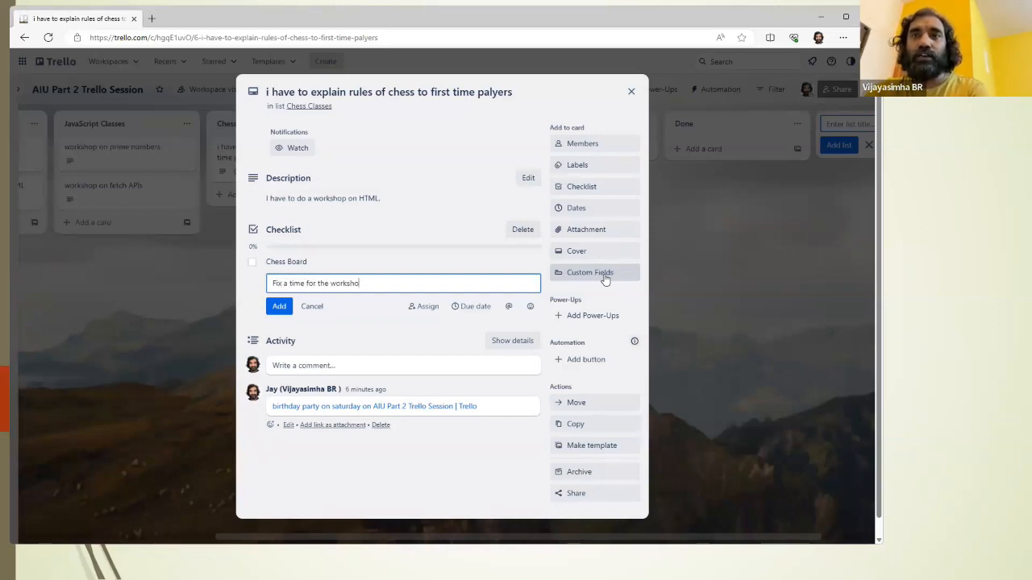
{"action": "key", "text": "Return"}
{"action": "type", "text": "Flyers "}
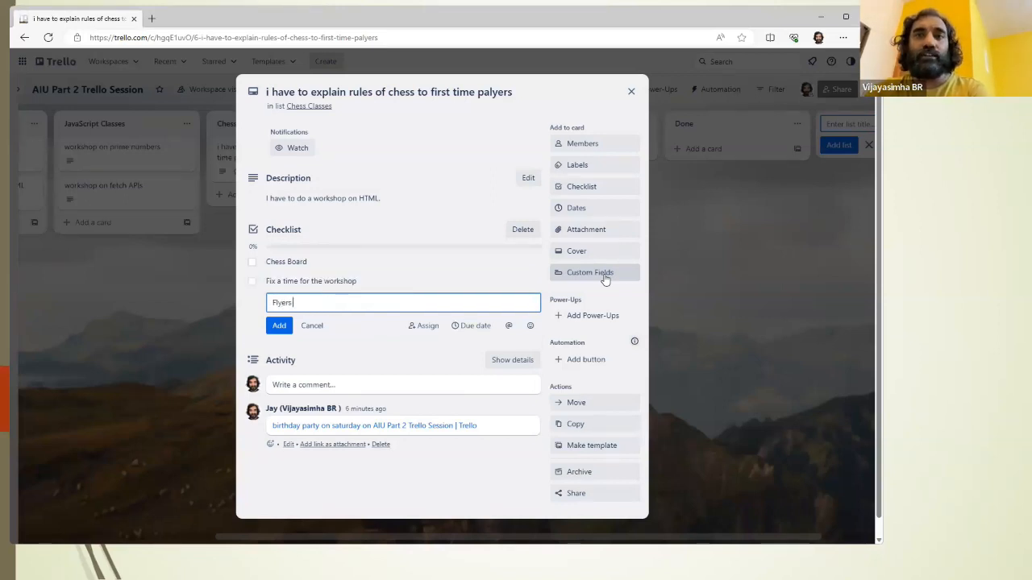
{"action": "type", "text": "and invitations"}
{"action": "key", "text": "Return"}
Step: Add the checklist item "Zoom links and realted technology things"
{"action": "type", "text": "Zoom link"}
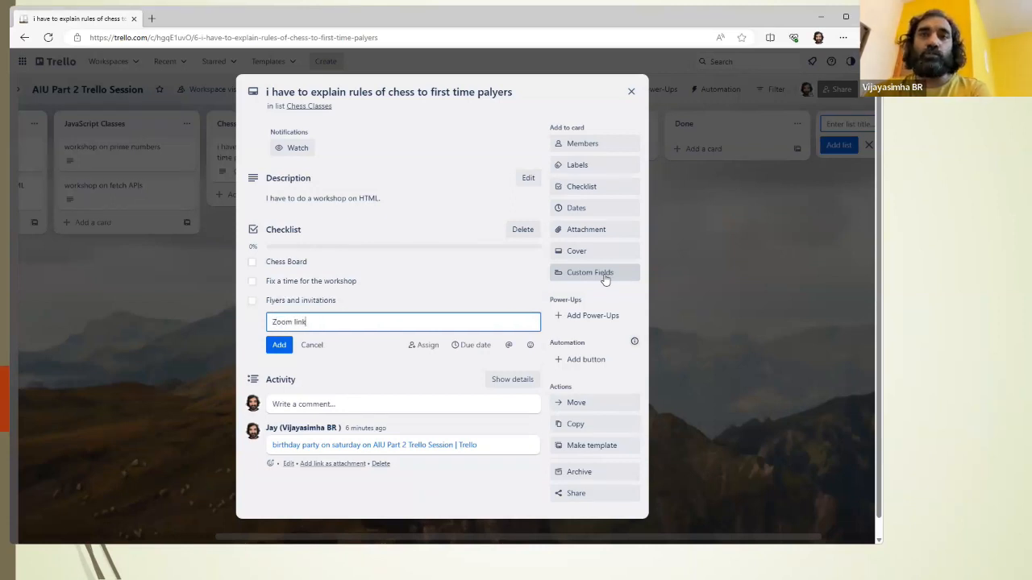
{"action": "type", "text": "s and realted te"}
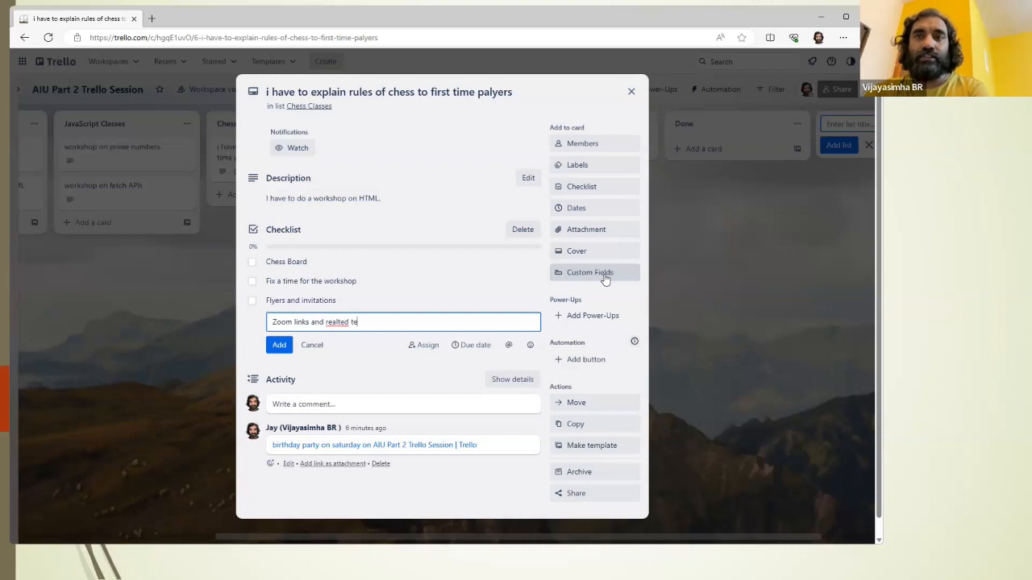
{"action": "type", "text": "chnology things"}
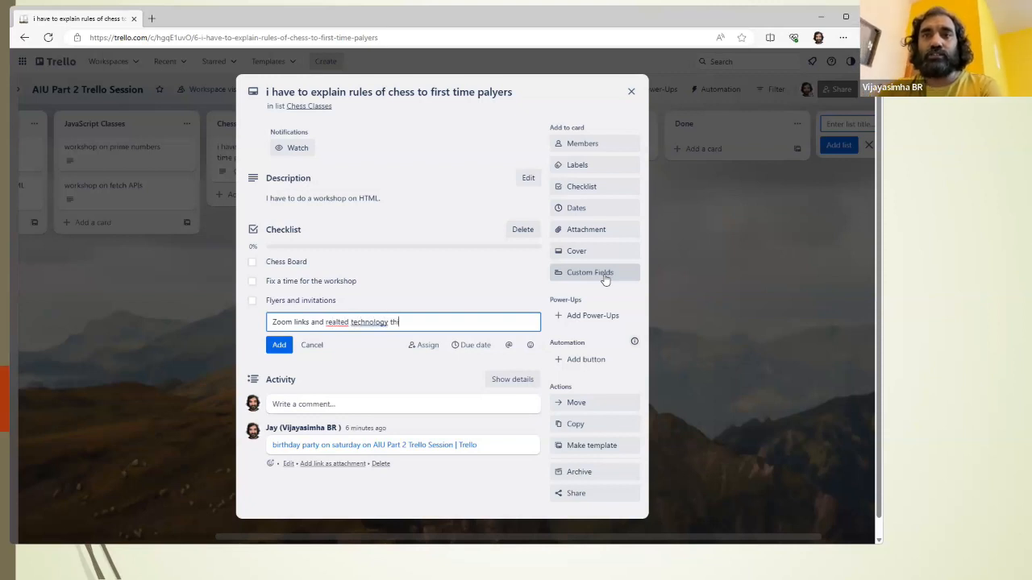
{"action": "key", "text": "Return"}
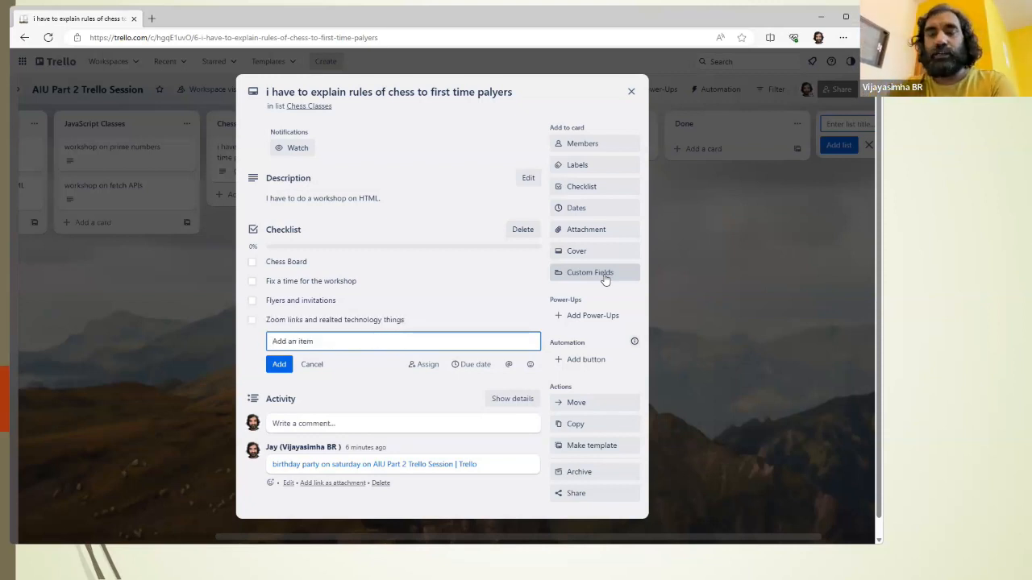
Step: Add the checklist item "Buy some books to recommend to the students" and draft another reading "General research about this project."
{"action": "type", "text": "Buy so"}
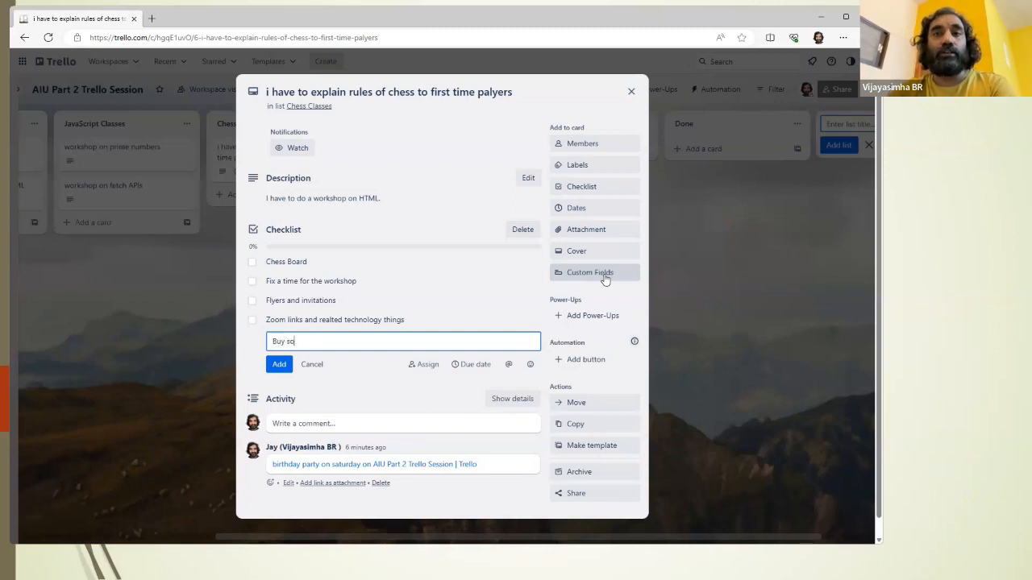
{"action": "type", "text": "me books to recommend"}
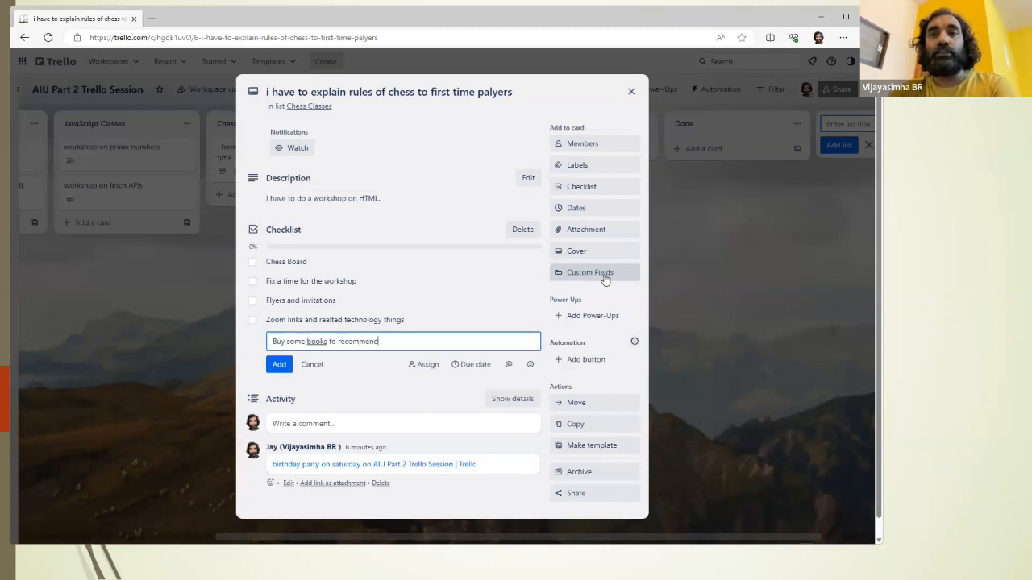
{"action": "type", "text": " to the students"}
{"action": "key", "text": "Return"}
{"action": "type", "text": "General resear"}
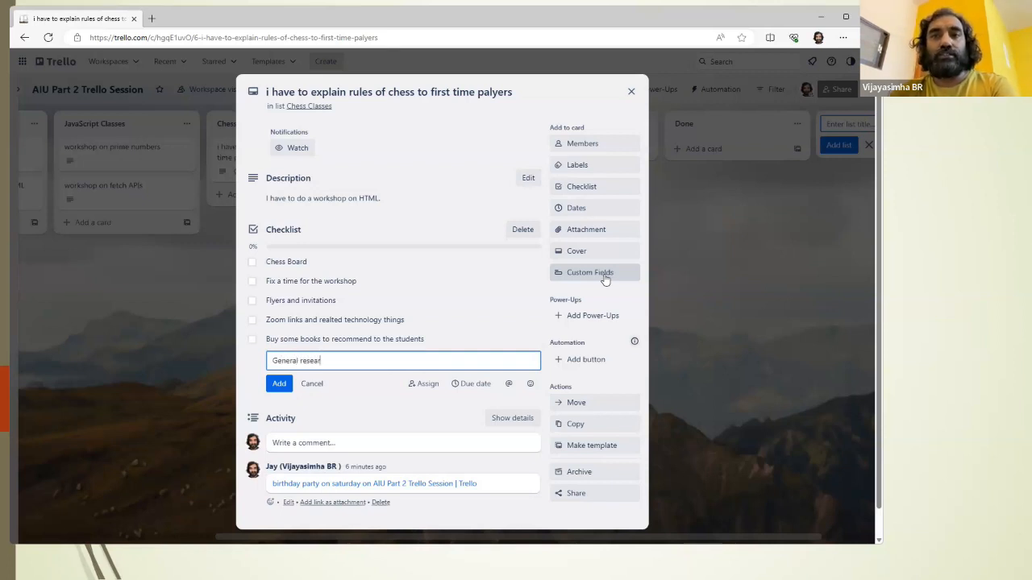
{"action": "type", "text": "ch about thsiis project."}
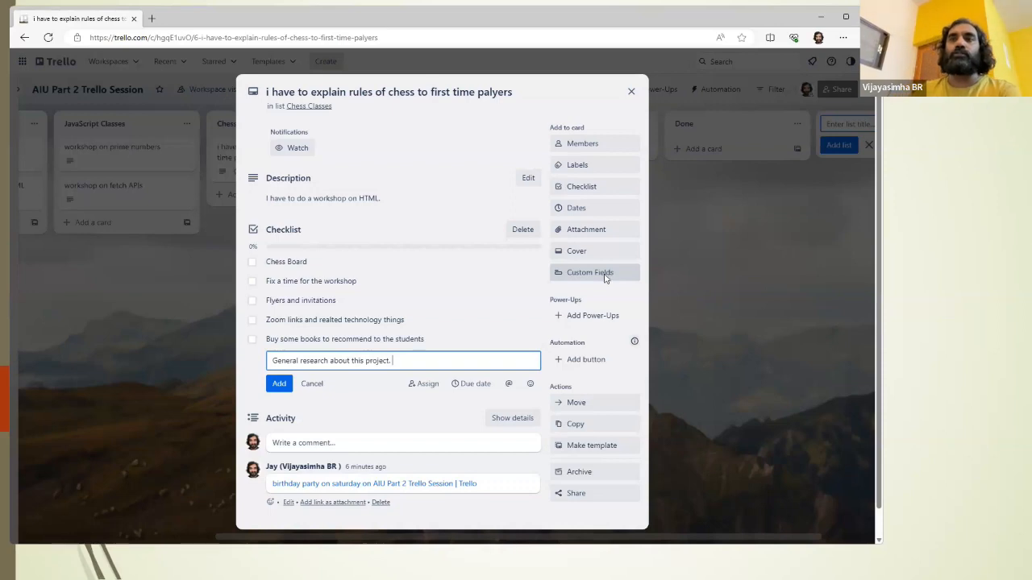
Step: Switch to the presentation's "Trello Checklists" slide and return to the chess rules card
{"action": "key", "text": "alt+Tab"}
{"action": "key", "text": "alt+Tab"}
{"action": "key", "text": "alt+Tab"}
{"action": "key", "text": "alt+Tab"}
{"action": "key", "text": "alt+Tab"}
{"action": "key", "text": "alt+Tab"}
{"action": "key", "text": "alt+Tab"}
{"action": "key", "text": "alt+Tab"}
{"action": "key", "text": "alt+Tab"}
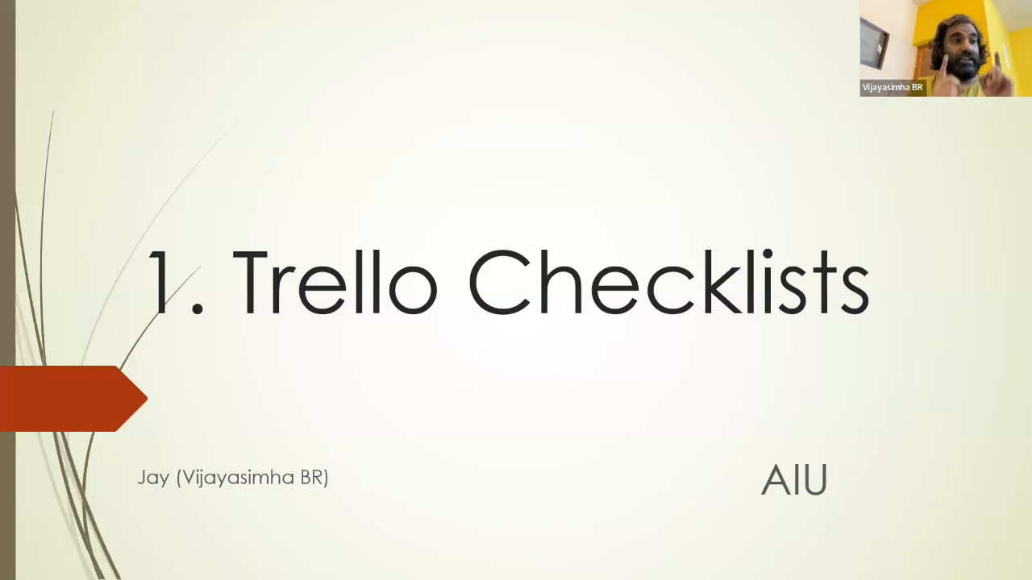
{"action": "key", "text": "alt+Tab"}
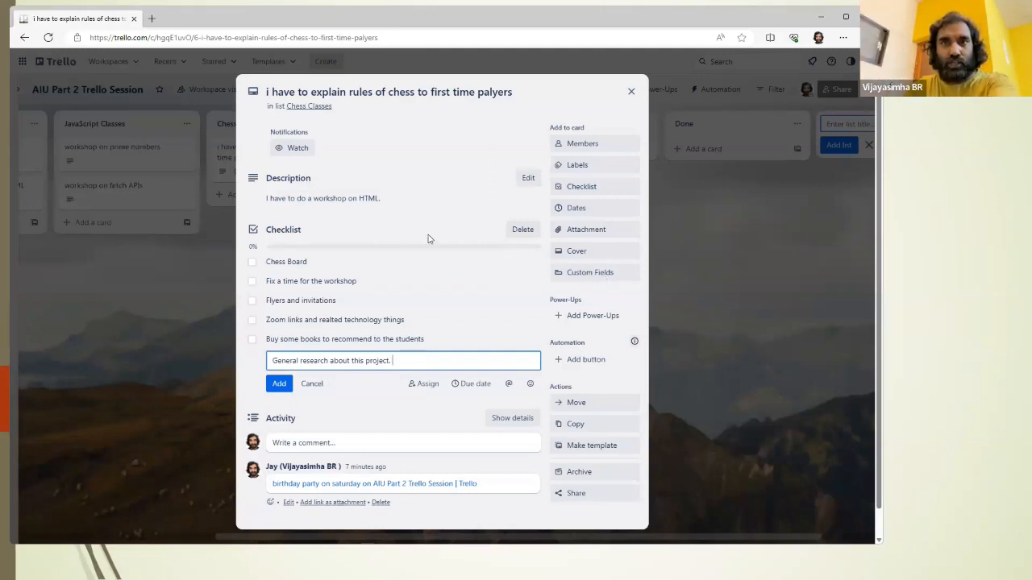
Step: Rename the checklist item "Chess Board" to "Buy a Chess Board" and close the card
{"action": "scroll", "coordinate": [427, 239], "scroll_direction": "down", "scroll_amount": 1}
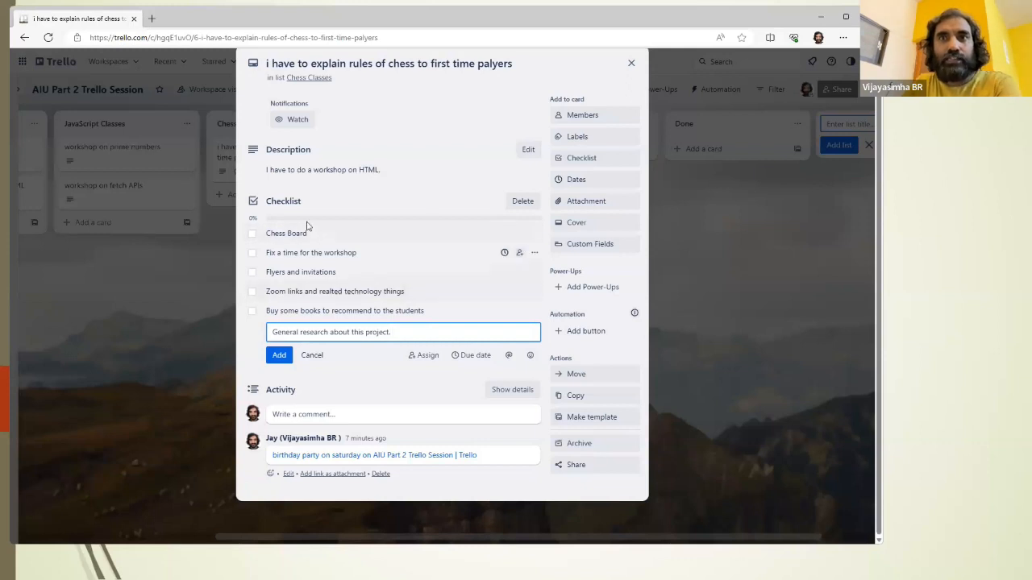
{"action": "left_click", "coordinate": [331, 234]}
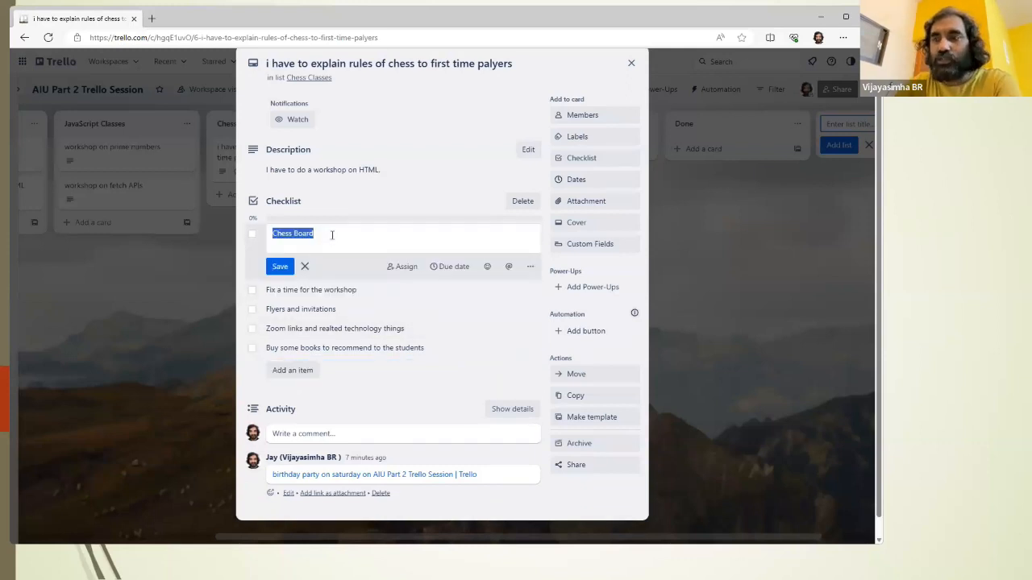
{"action": "key", "text": "Home"}
{"action": "type", "text": "Buy a"}
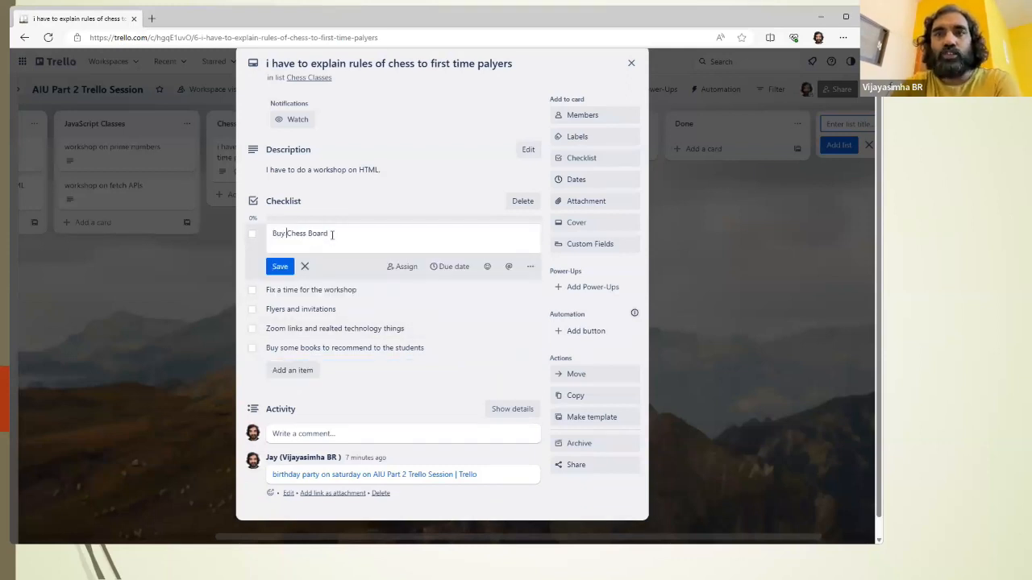
{"action": "key", "text": "Return"}
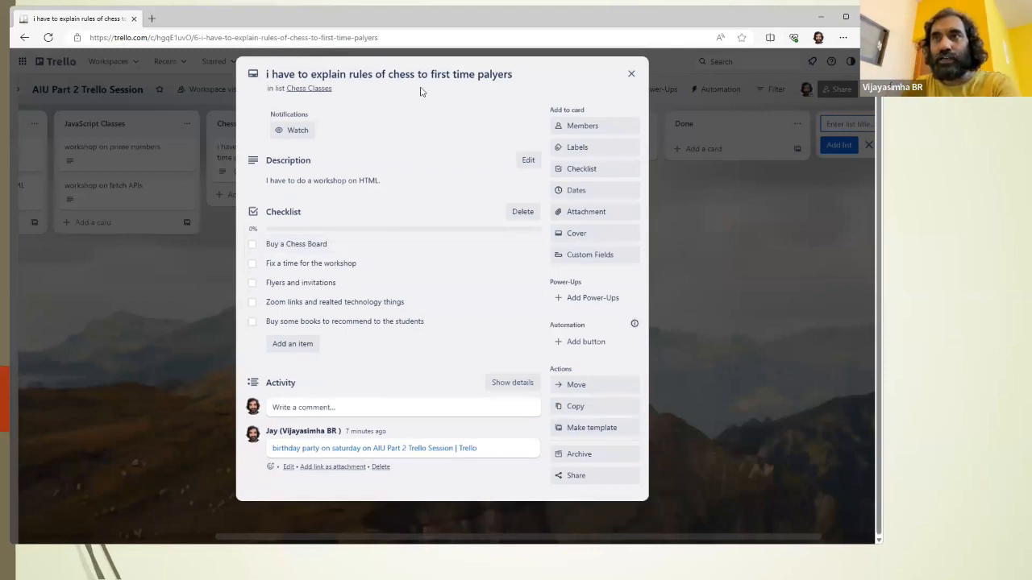
{"action": "left_click", "coordinate": [631, 73]}
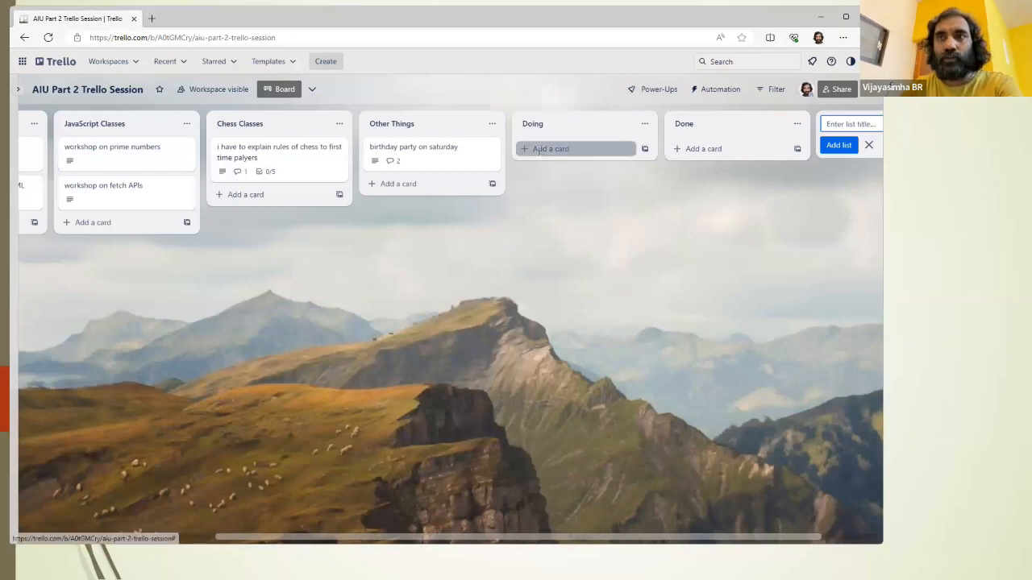
Step: Add a card titled "Buy a Basic Wooden Chess Board" to the "Doing" list
{"action": "left_click", "coordinate": [532, 149]}
{"action": "type", "text": "Bu"}
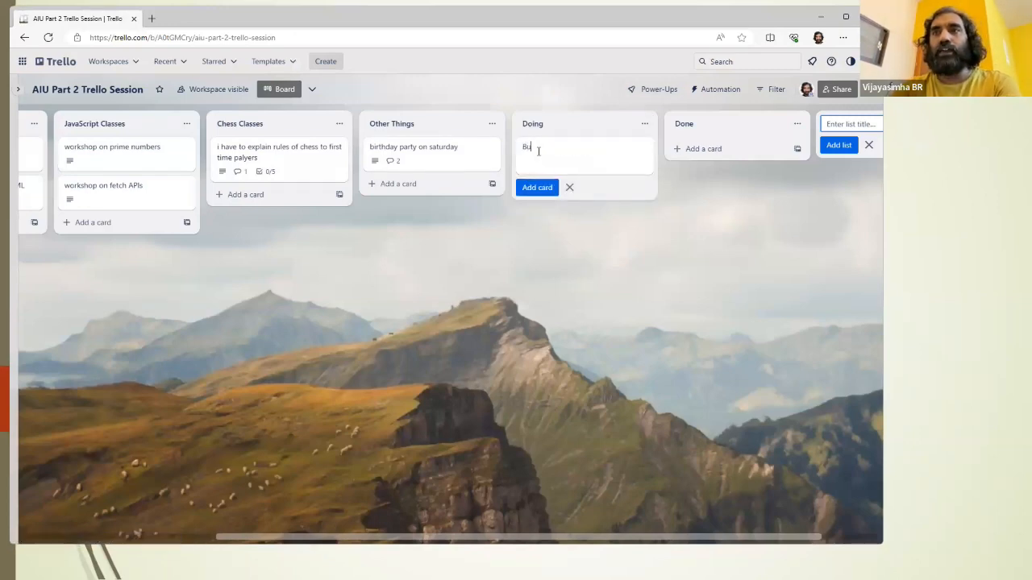
{"action": "type", "text": "y a BAsc"}
{"action": "key", "text": "BackSpace"}
{"action": "key", "text": "BackSpace"}
{"action": "key", "text": "BackSpace"}
{"action": "type", "text": "asic Wooden"}
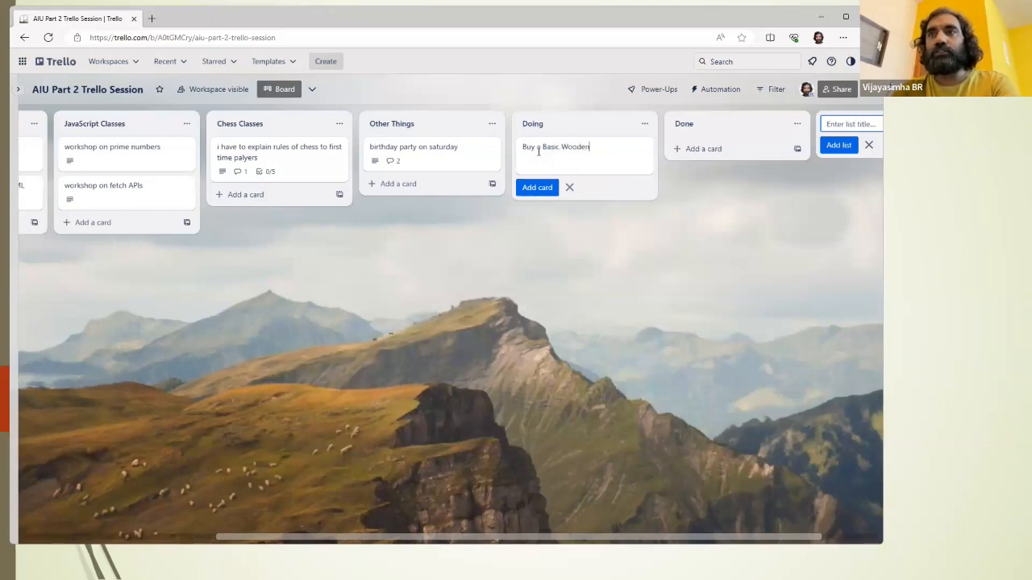
{"action": "type", "text": " Chess Board"}
{"action": "key", "text": "Return"}
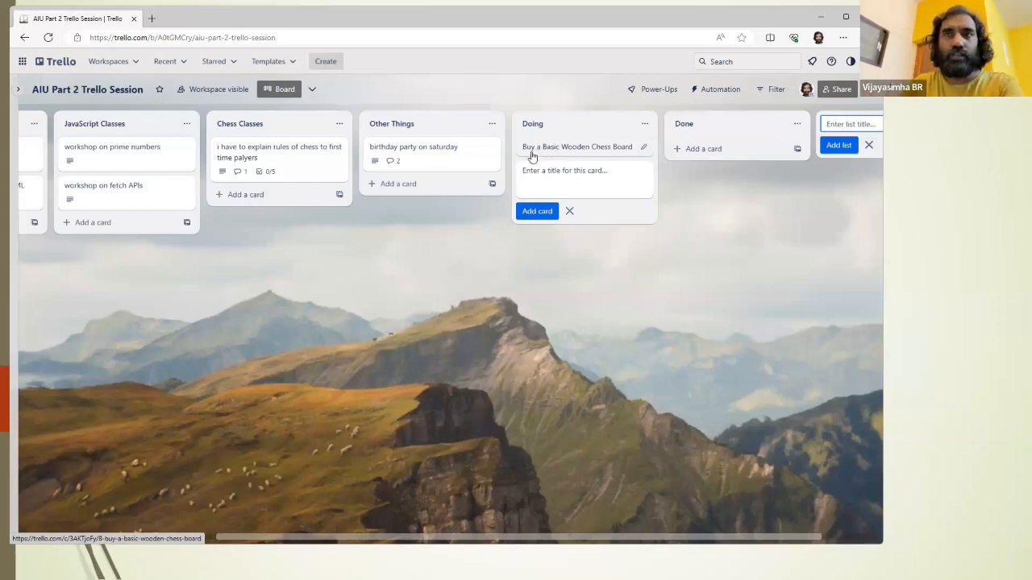
Step: Save the description "for the chess workshop, buy chess board." on the "Buy a Basic Wooden Chess Board" card
{"action": "left_click", "coordinate": [564, 149]}
{"action": "type", "text": "for the chess workshop, buy chess board."}
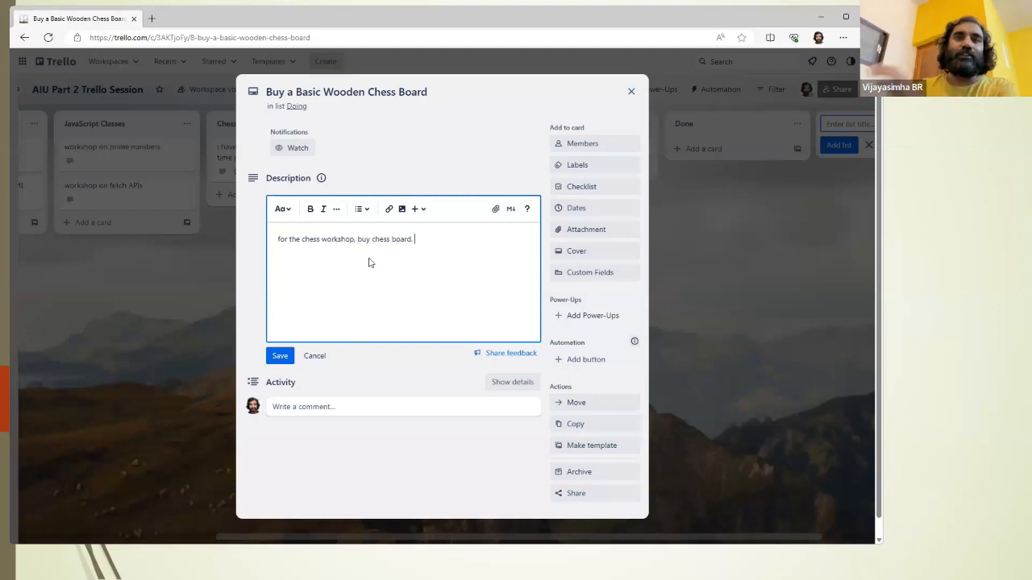
{"action": "left_click", "coordinate": [280, 348]}
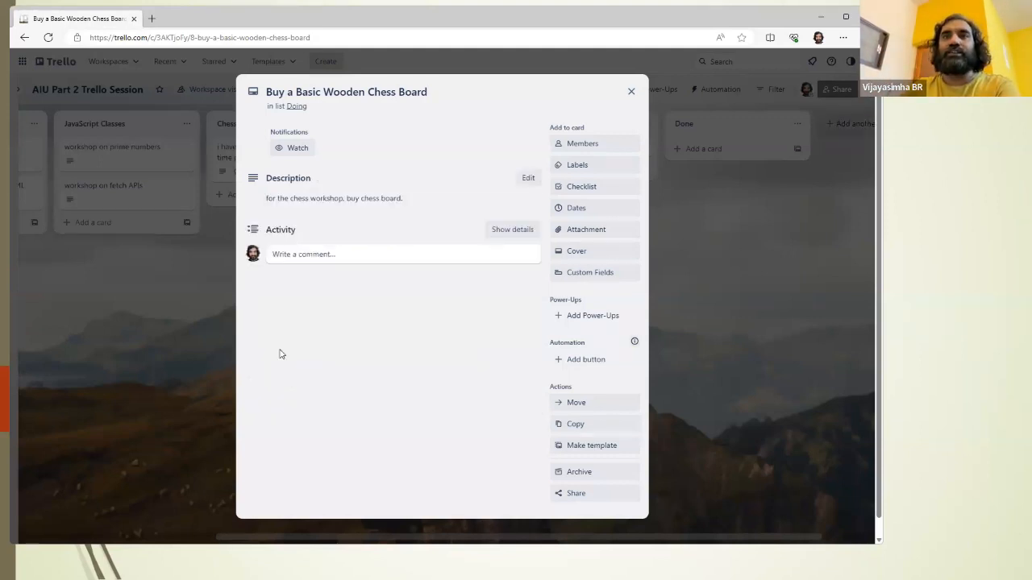
{"action": "left_click", "coordinate": [593, 229]}
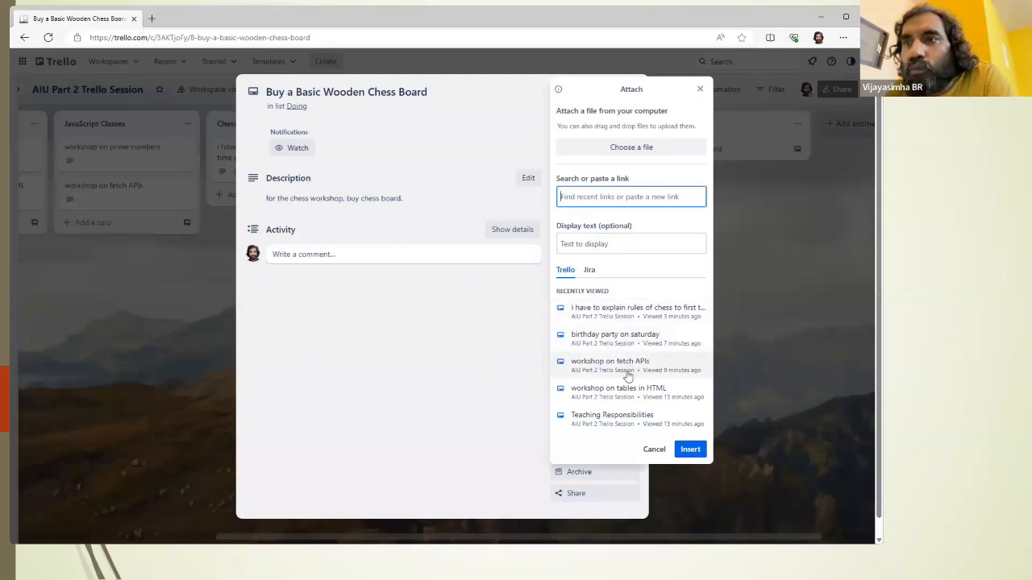
{"action": "type", "text": "workshop"}
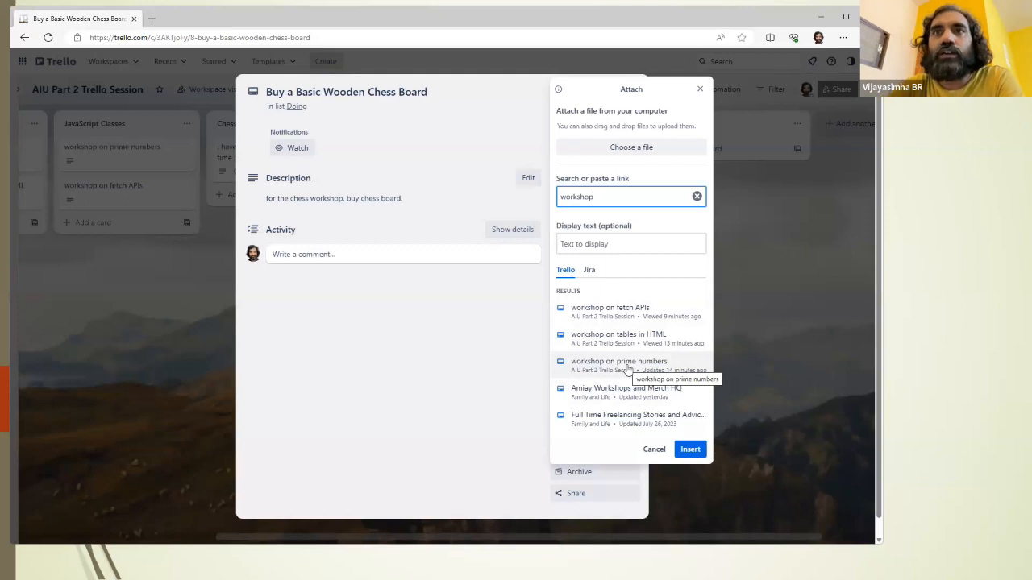
{"action": "type", "text": "chess"}
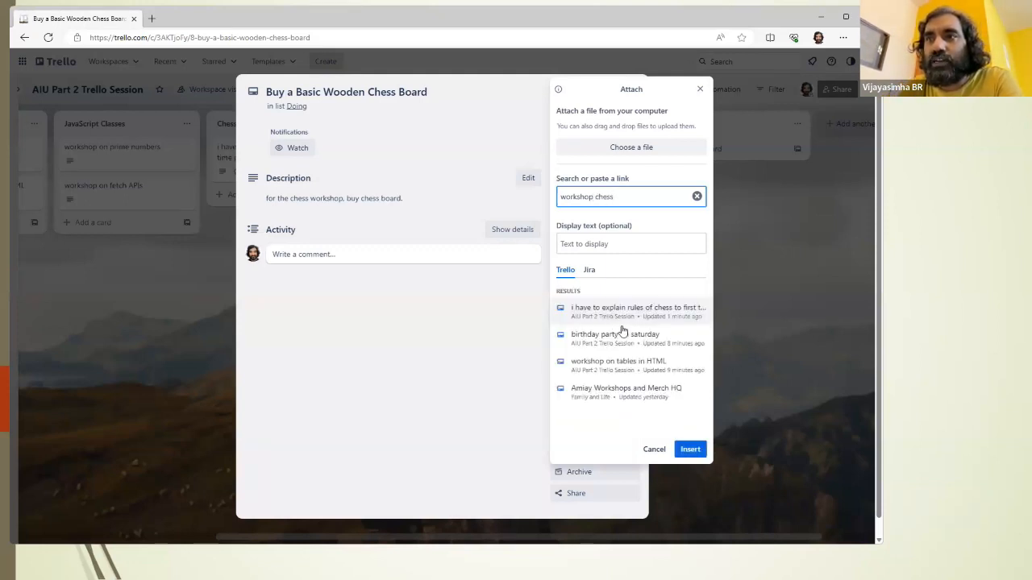
{"action": "left_click", "coordinate": [700, 91]}
{"action": "left_click", "coordinate": [631, 91]}
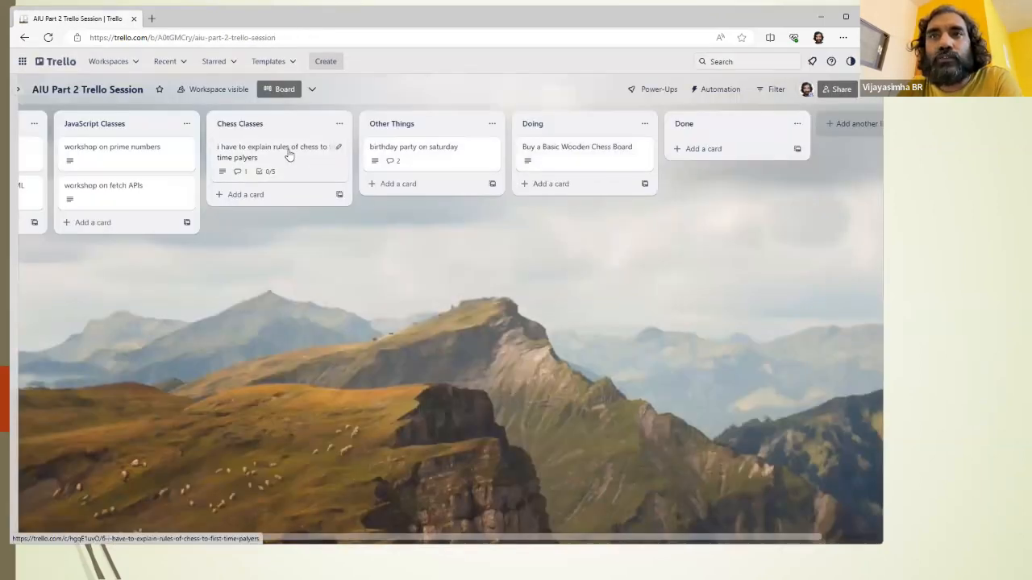
Step: Attach the chess rules card and the "Buy a Basic Wooden Chess Board" card to each other as Trello attachments
{"action": "left_click", "coordinate": [574, 154]}
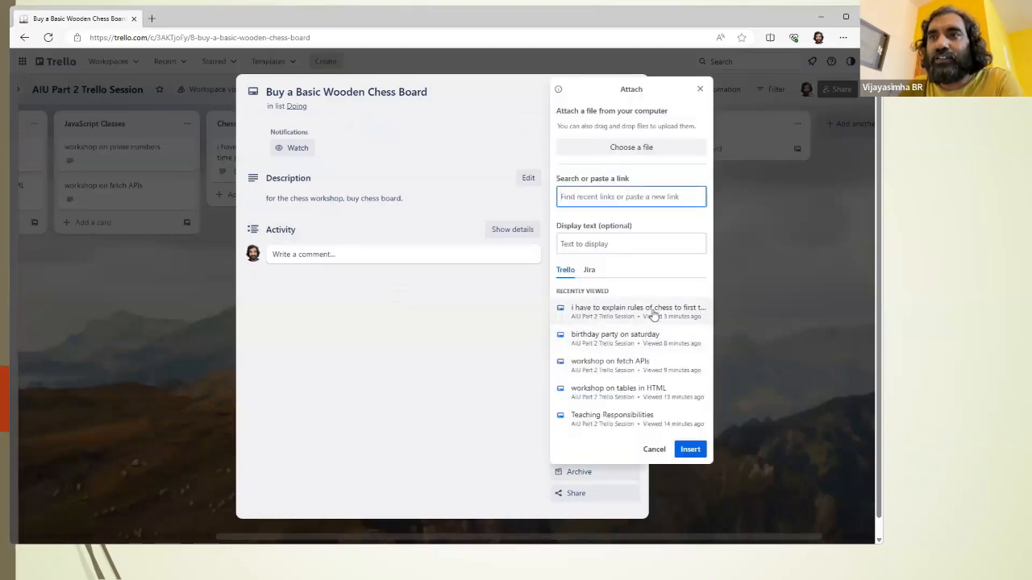
{"action": "left_click", "coordinate": [650, 314]}
{"action": "left_click", "coordinate": [331, 255]}
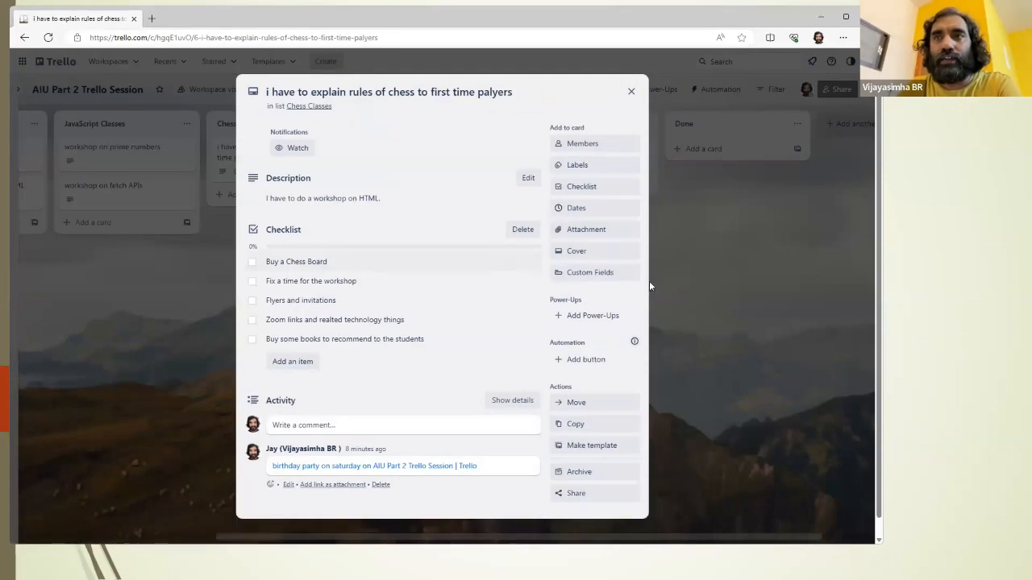
{"action": "left_click", "coordinate": [591, 231]}
{"action": "left_click", "coordinate": [617, 313]}
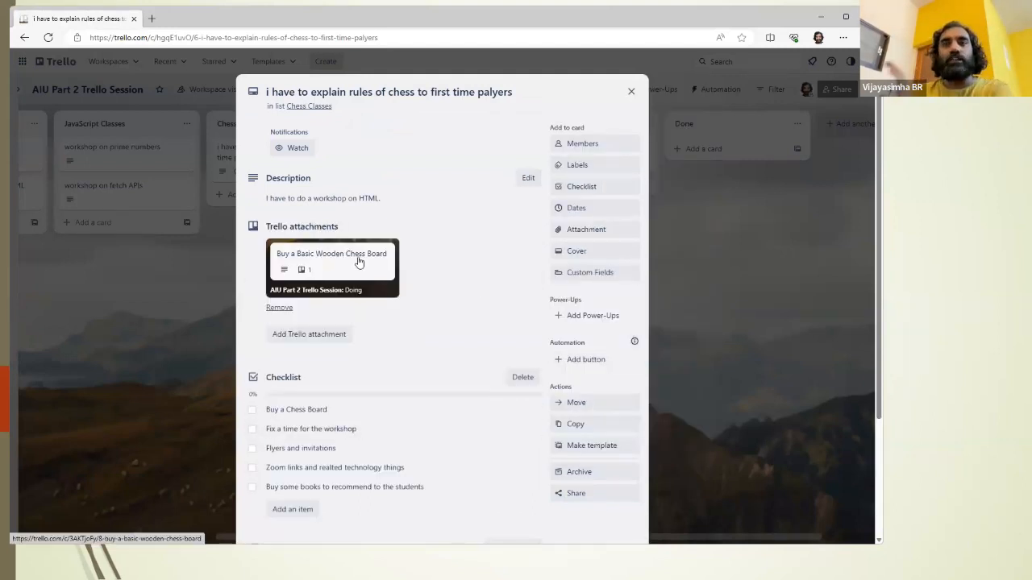
Step: Open the linked "Buy a Basic Wooden Chess Board" card and save the comment "today, went to the shop, bought 5 chess boards."
{"action": "left_click", "coordinate": [360, 262]}
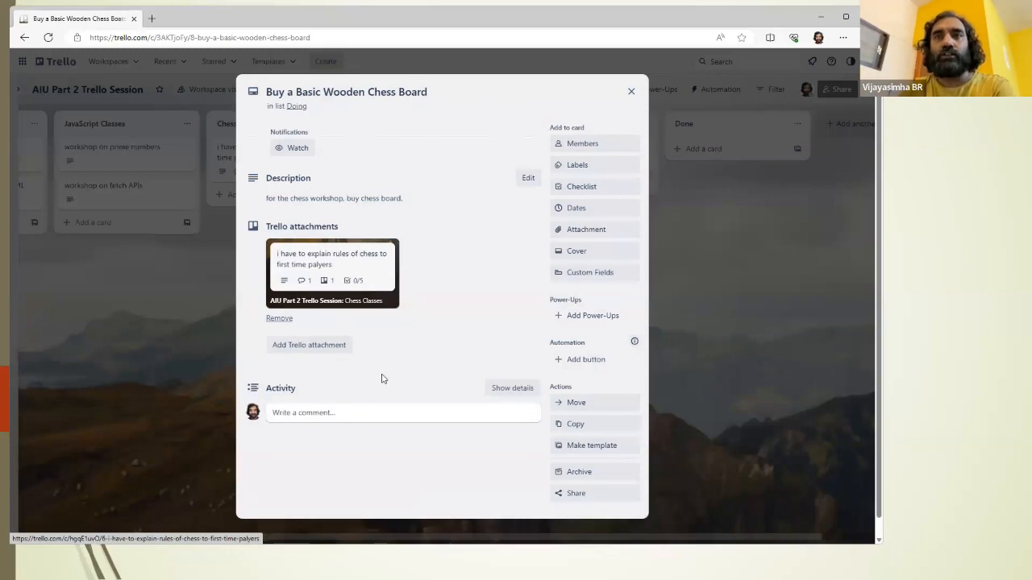
{"action": "left_click", "coordinate": [337, 415]}
{"action": "type", "text": "toda"}
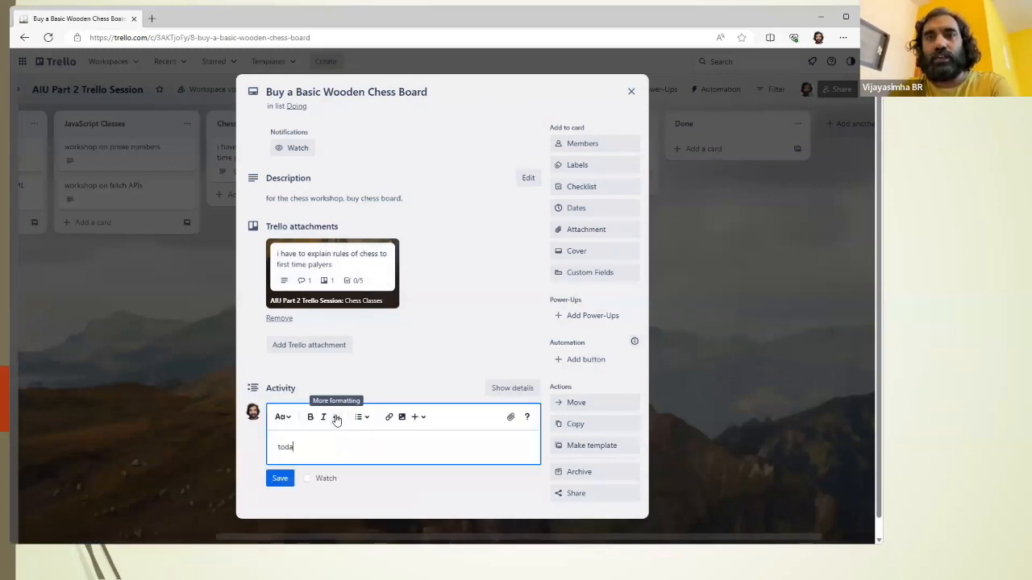
{"action": "type", "text": "y, went to the shop, "}
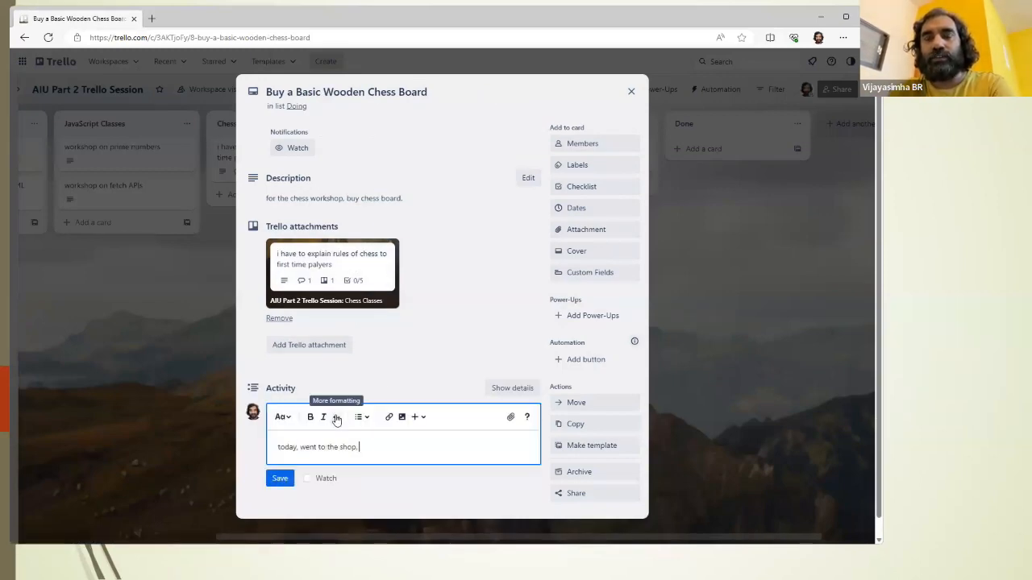
{"action": "type", "text": "bought 5 chesss boads"}
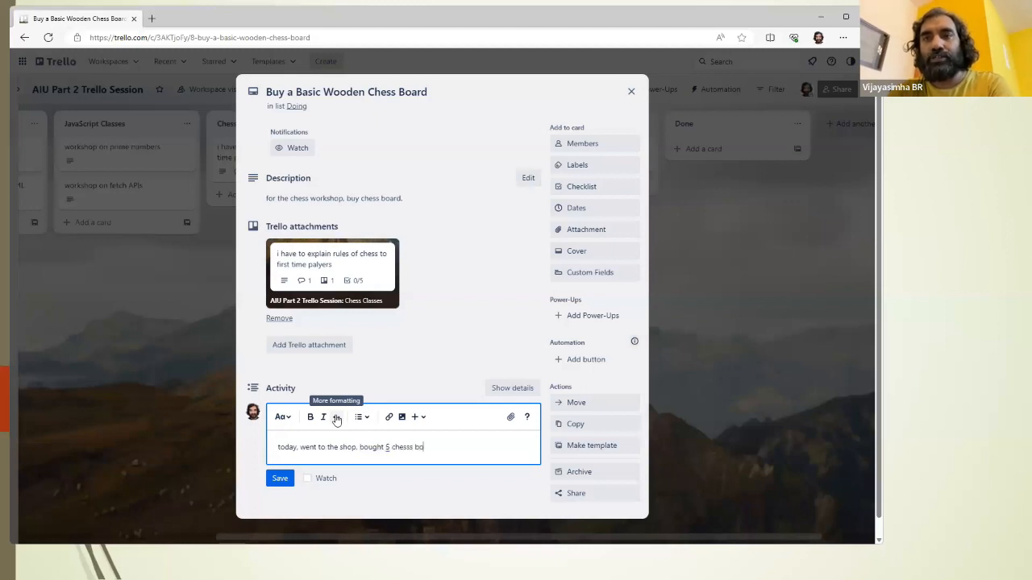
{"action": "key", "text": "BackSpace"}
{"action": "key", "text": "BackSpace"}
{"action": "key", "text": "BackSpace"}
{"action": "key", "text": "BackSpace"}
{"action": "key", "text": "BackSpace"}
{"action": "key", "text": "BackSpace"}
{"action": "key", "text": "BackSpace"}
{"action": "type", "text": "boards."}
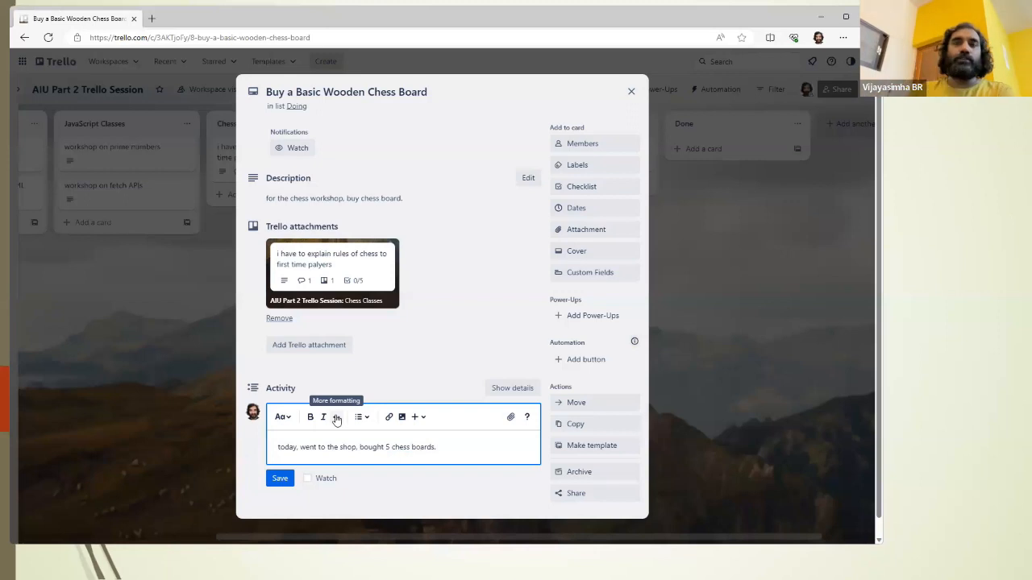
{"action": "scroll", "coordinate": [292, 398], "scroll_direction": "down", "scroll_amount": 1}
{"action": "left_click", "coordinate": [280, 460]}
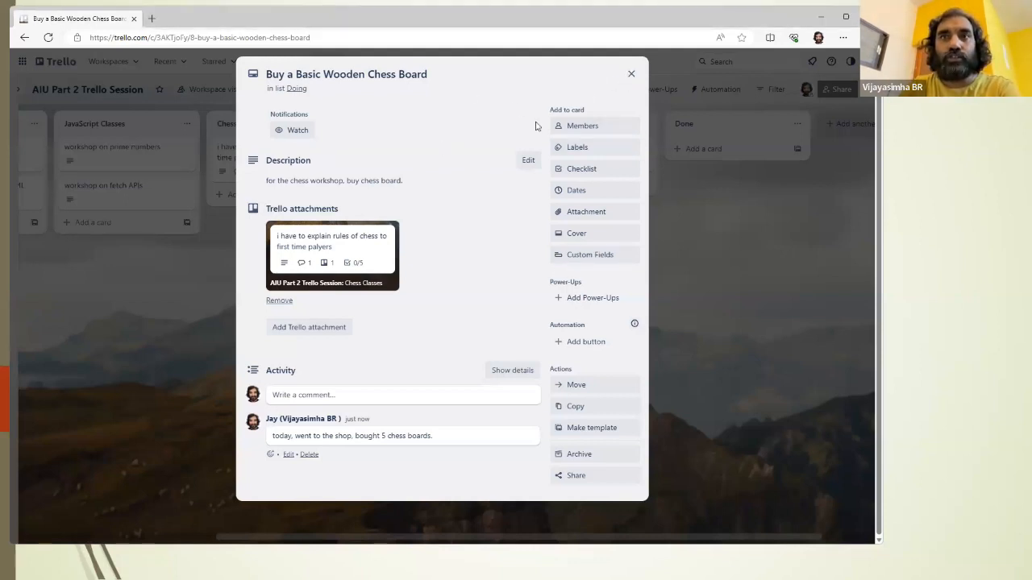
Step: Return to the chess rules card through its attachment and mark the checklist item "Buy a Chess Board" as complete
{"action": "left_click", "coordinate": [351, 250]}
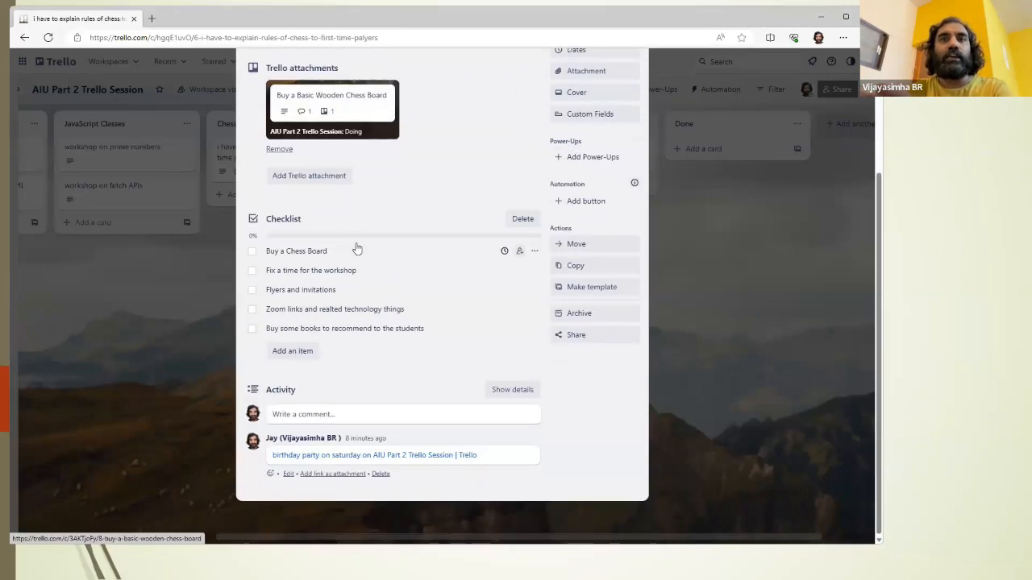
{"action": "left_click", "coordinate": [252, 251]}
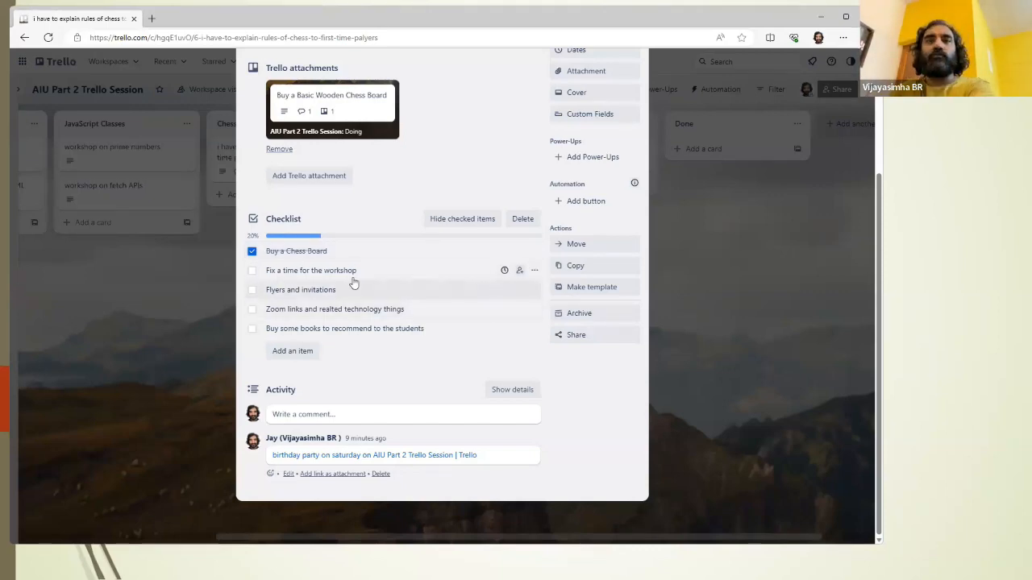
Step: Save a comment on the chess rules card that addresses the recipient by title and name, followed by "chess oboards have been purchased."
{"action": "scroll", "coordinate": [349, 268], "scroll_direction": "up", "scroll_amount": 3}
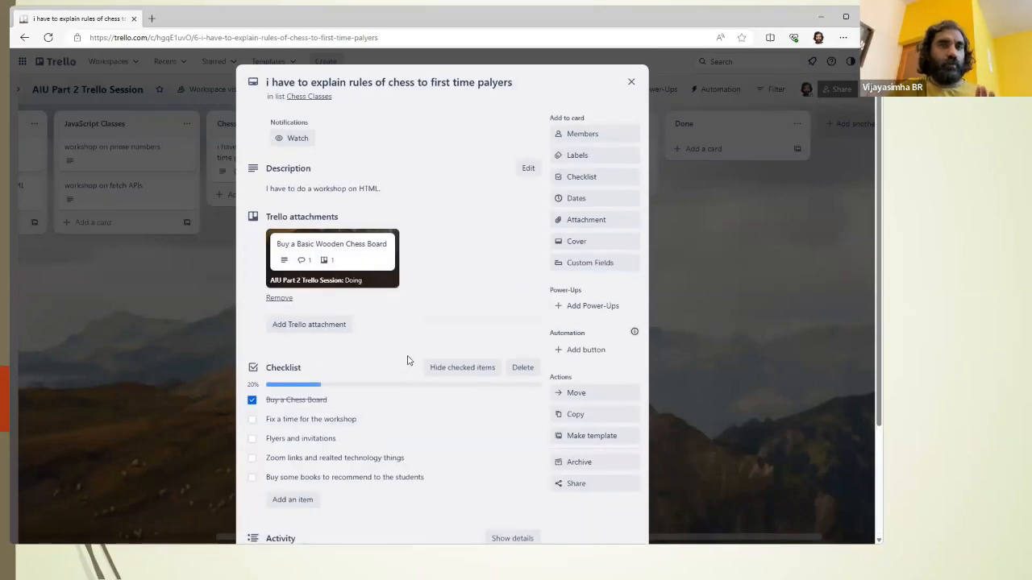
{"action": "scroll", "coordinate": [408, 359], "scroll_direction": "down", "scroll_amount": 2}
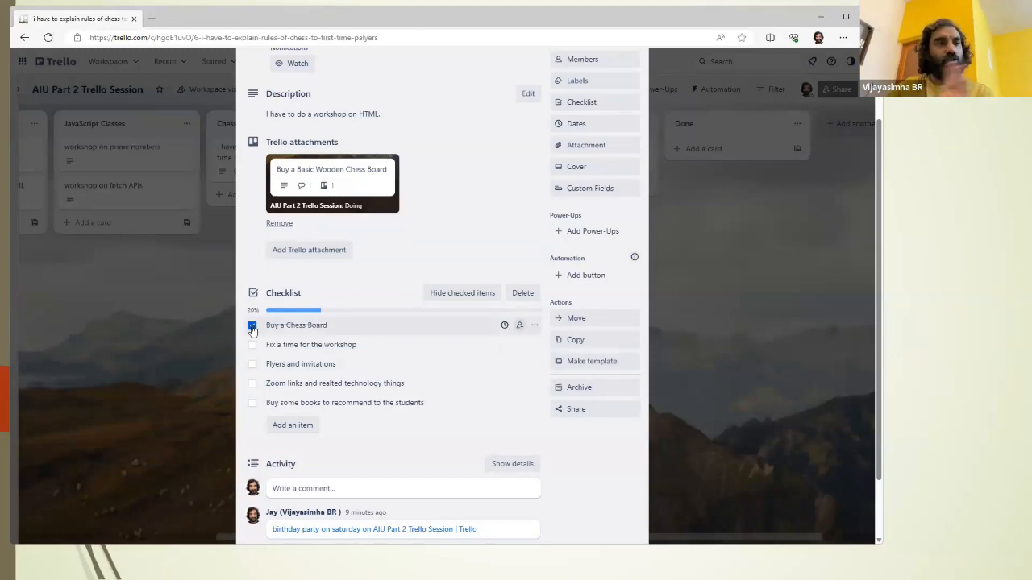
{"action": "scroll", "coordinate": [395, 362], "scroll_direction": "down", "scroll_amount": 1}
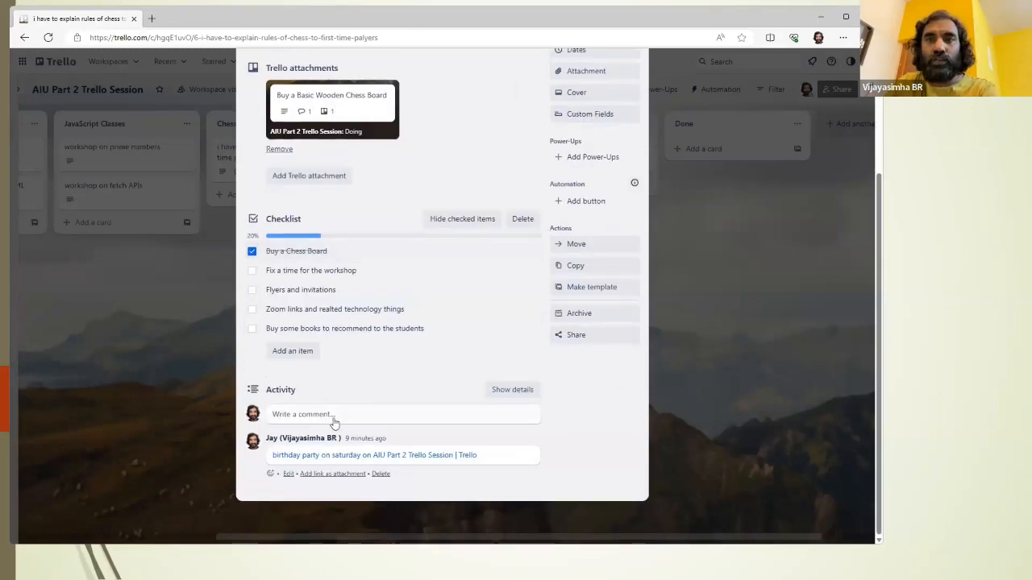
{"action": "left_click", "coordinate": [333, 420]}
{"action": "type", "text": "Dr. Dva"}
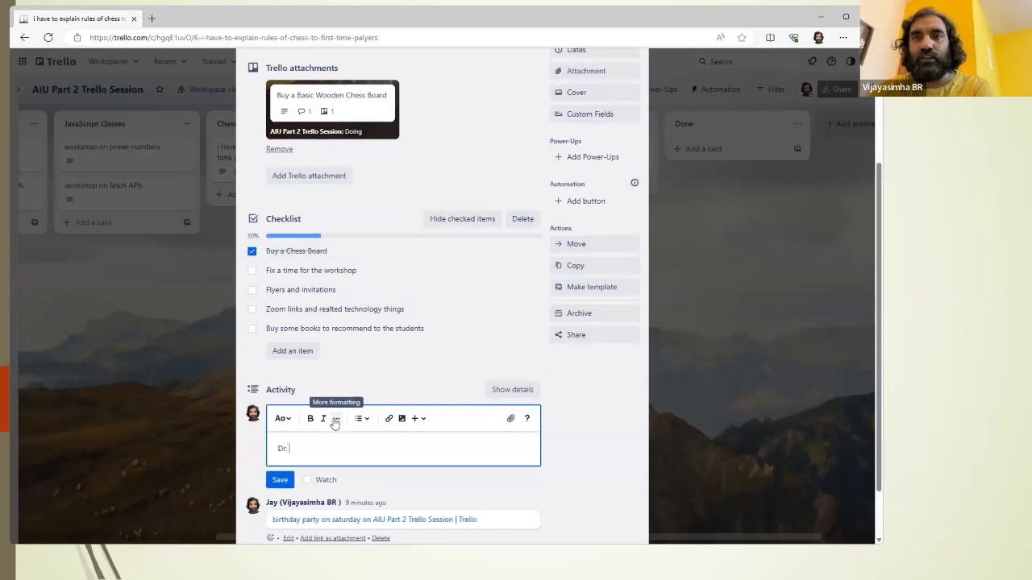
{"action": "key", "text": "BackSpace"}
{"action": "key", "text": "BackSpace"}
{"action": "key", "text": "BackSpace"}
{"action": "type", "text": "Valicn"}
{"action": "key", "text": "BackSpace"}
{"action": "key", "text": "BackSpace"}
{"action": "key", "text": "BackSpace"}
{"action": "type", "text": "cin,"}
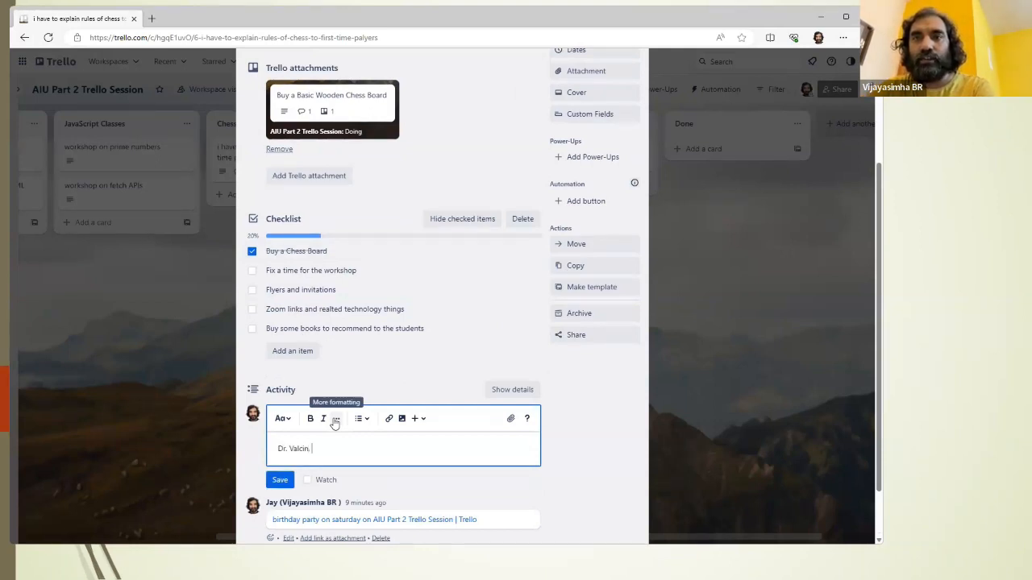
{"action": "key", "text": "Return"}
{"action": "type", "text": "chess "}
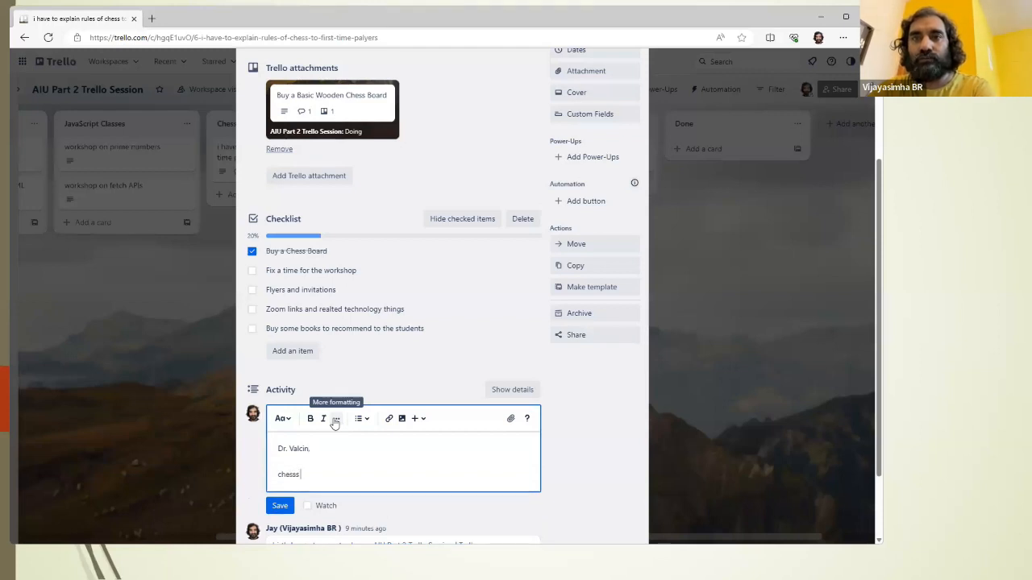
{"action": "type", "text": "oboards hav"}
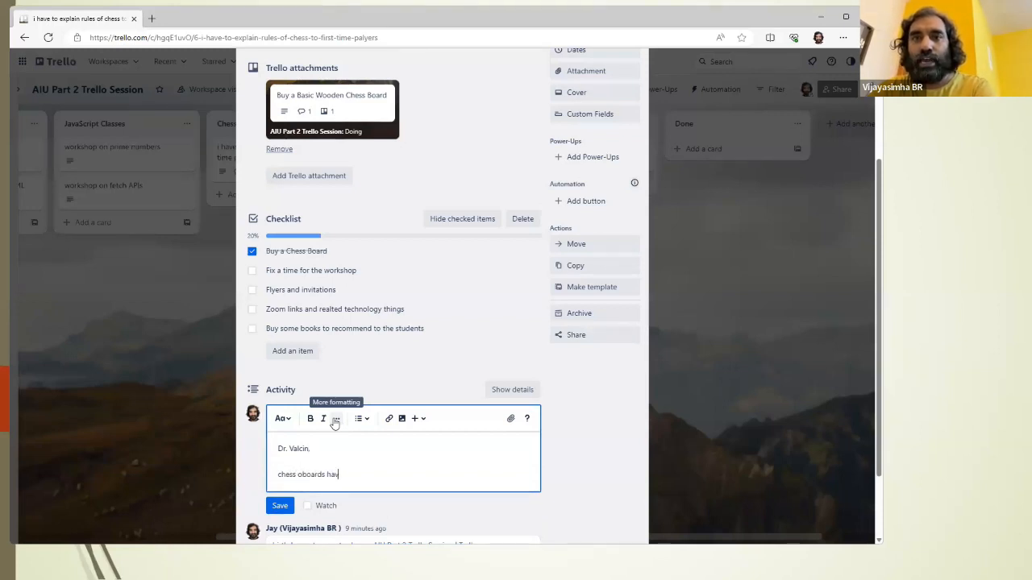
{"action": "type", "text": "e been purchased."}
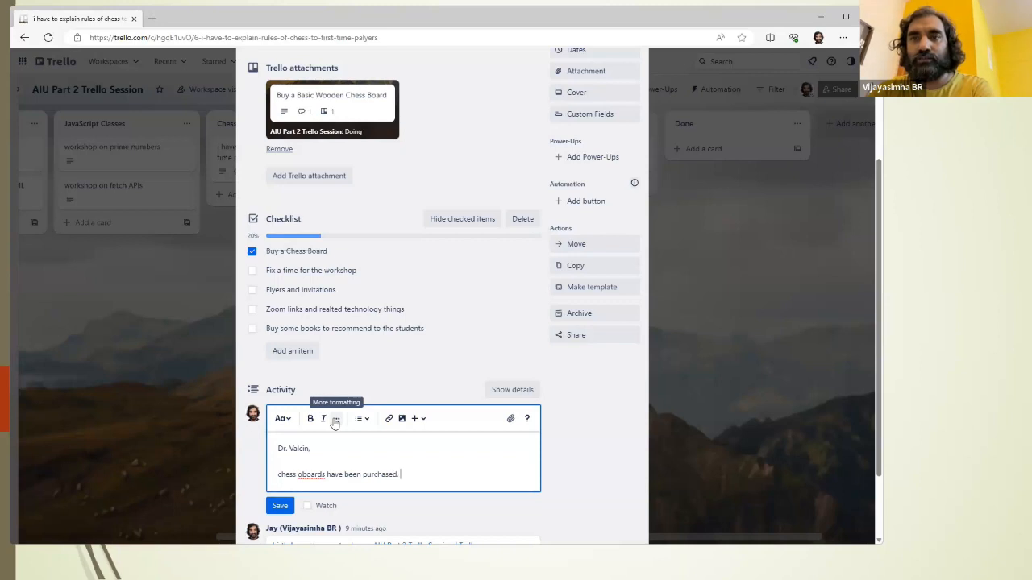
{"action": "key", "text": "Return"}
{"action": "left_click", "coordinate": [280, 525]}
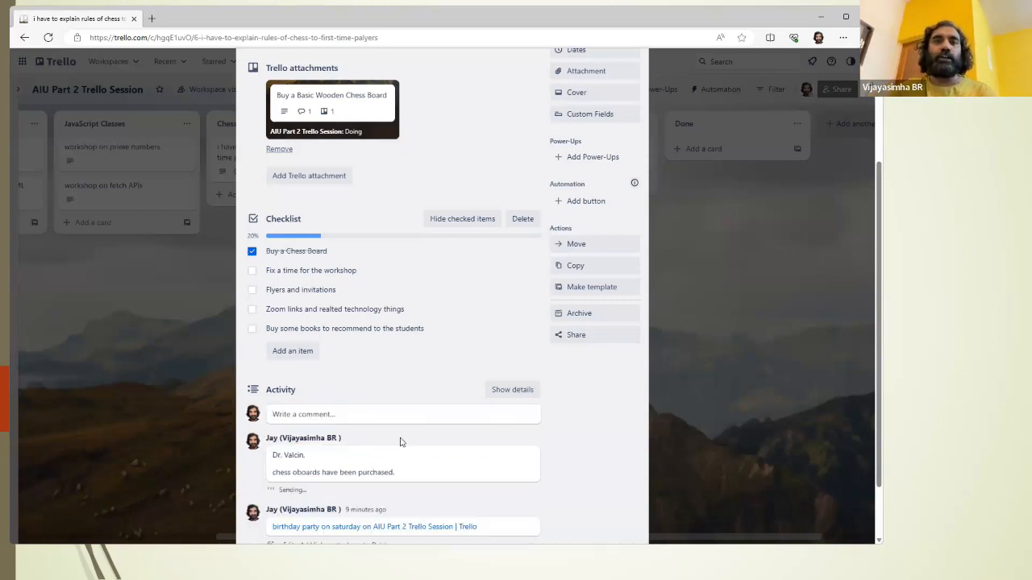
Step: Mark the remaining four checklist items, from "Fix a time for the workshop" to "Buy some books to recommend to the students", as complete
{"action": "scroll", "coordinate": [399, 440], "scroll_direction": "down", "scroll_amount": 2}
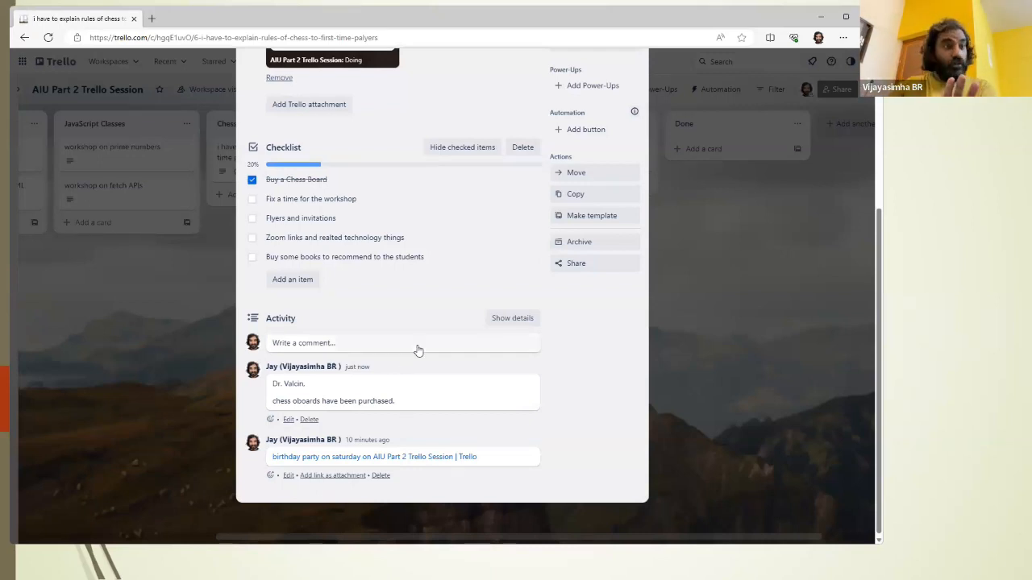
{"action": "scroll", "coordinate": [358, 325], "scroll_direction": "up", "scroll_amount": 2}
{"action": "scroll", "coordinate": [357, 325], "scroll_direction": "down", "scroll_amount": 1}
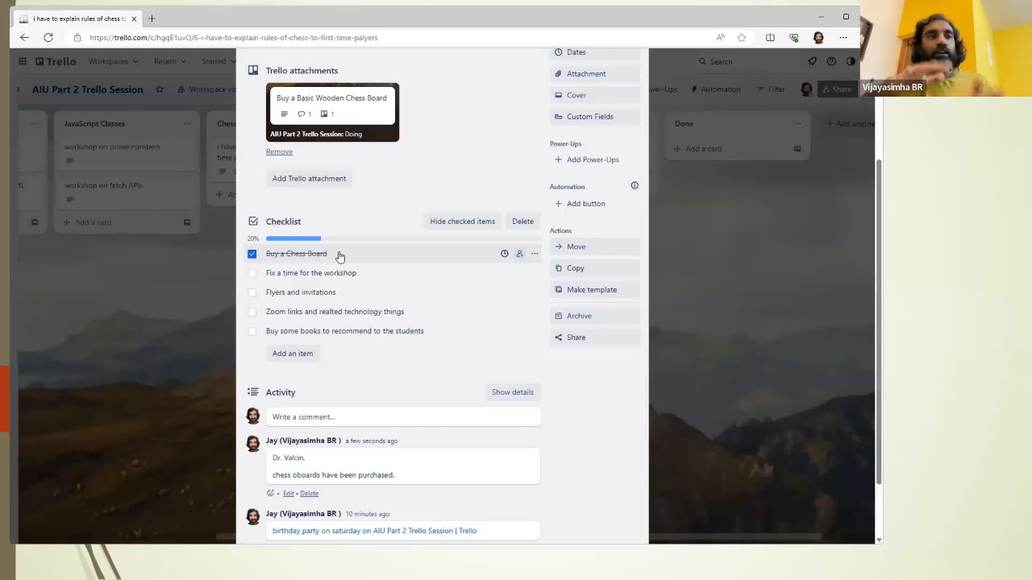
{"action": "left_click", "coordinate": [252, 274]}
{"action": "left_click", "coordinate": [253, 295]}
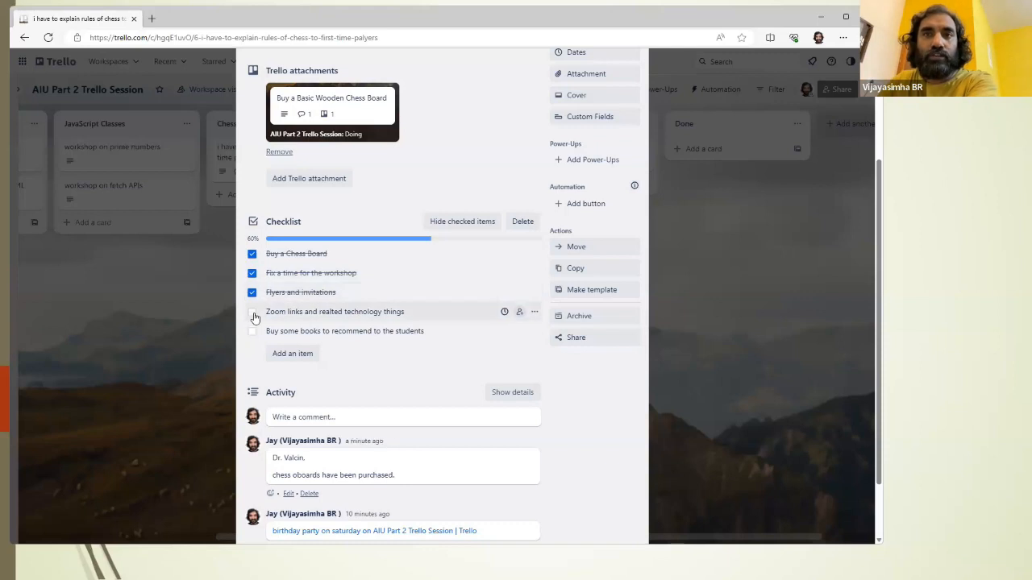
{"action": "left_click", "coordinate": [253, 314]}
{"action": "left_click", "coordinate": [253, 333]}
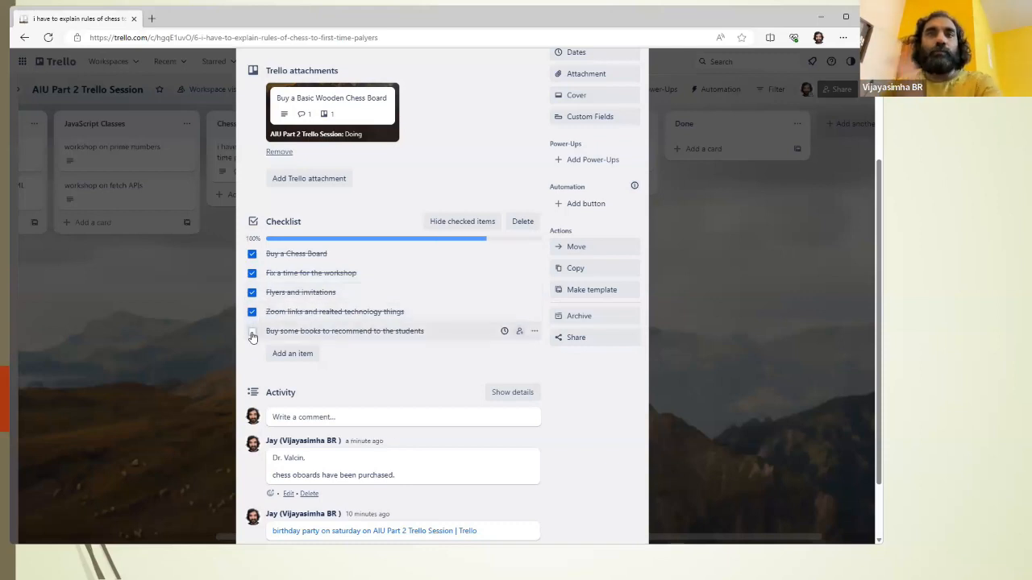
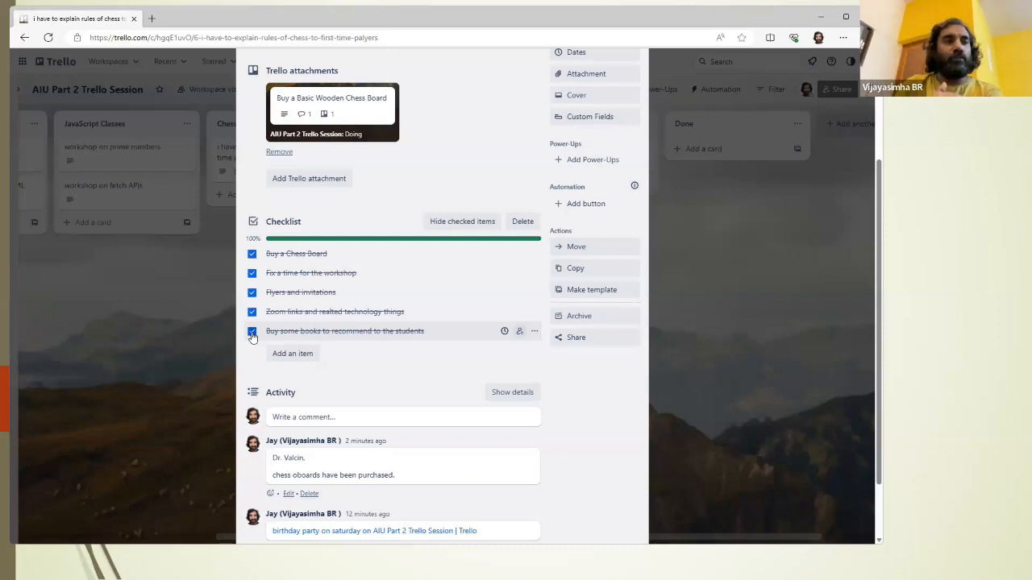
Step: Add another checklist with the default title to the chess rules card and give it the item "xxxx"
{"action": "scroll", "coordinate": [272, 290], "scroll_direction": "up", "scroll_amount": 2}
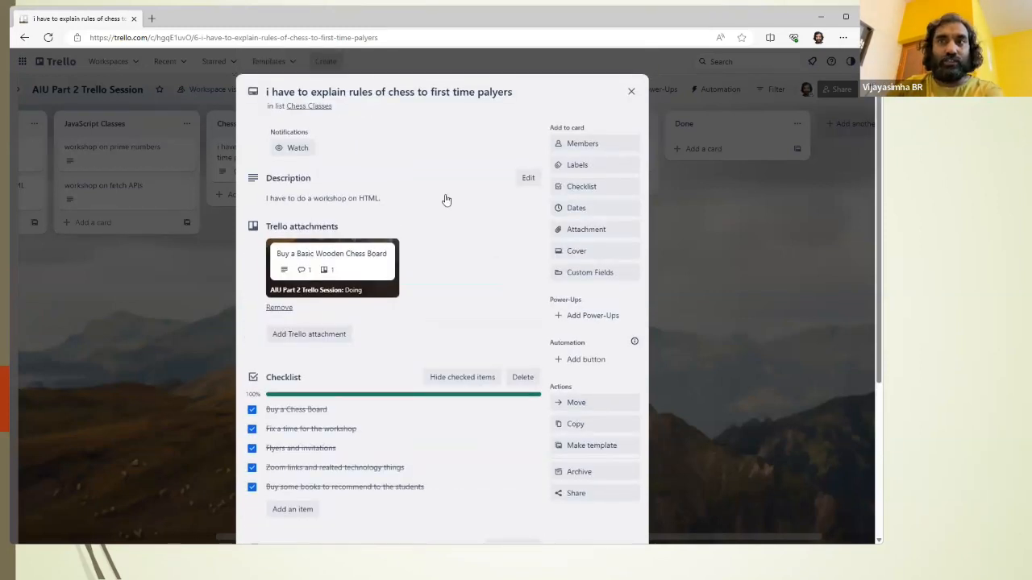
{"action": "left_click", "coordinate": [564, 186]}
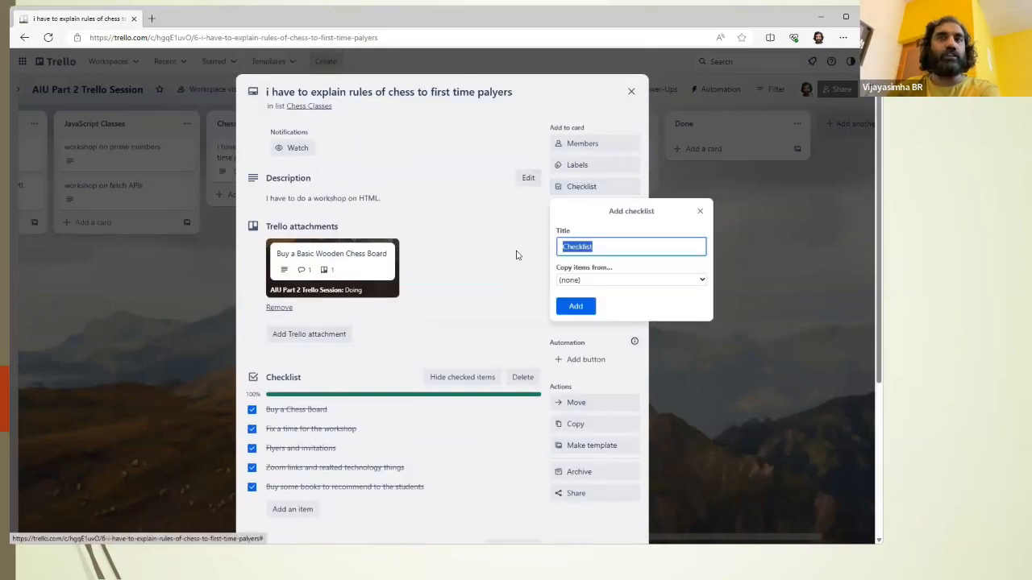
{"action": "left_click", "coordinate": [574, 304]}
{"action": "type", "text": "xxxx"}
{"action": "left_click", "coordinate": [278, 453]}
Step: Add a third checklist containing the item "xxxxx" to the chess rules card and close the card
{"action": "scroll", "coordinate": [596, 178], "scroll_direction": "up", "scroll_amount": 3}
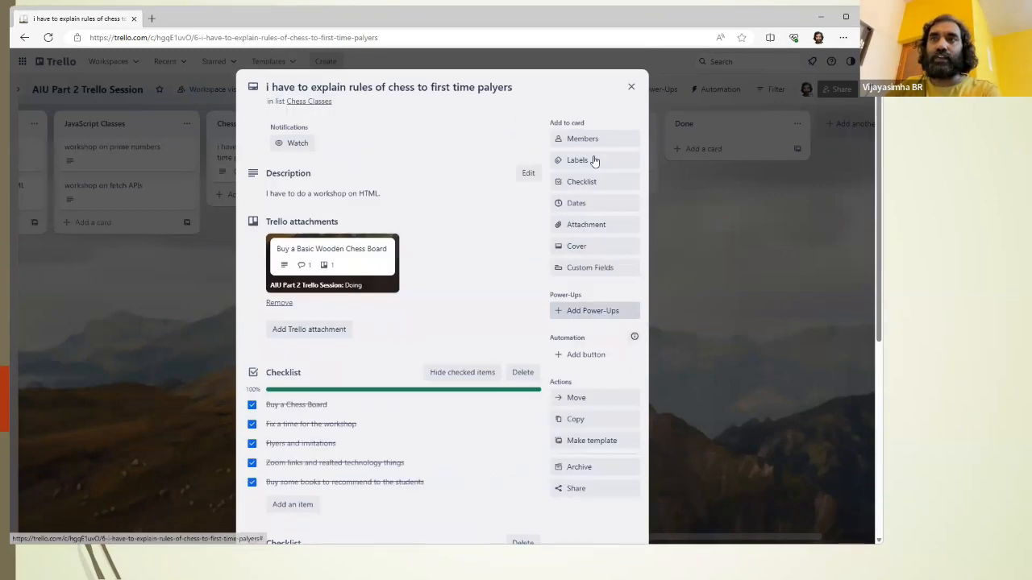
{"action": "left_click", "coordinate": [574, 186]}
{"action": "left_click", "coordinate": [593, 302]}
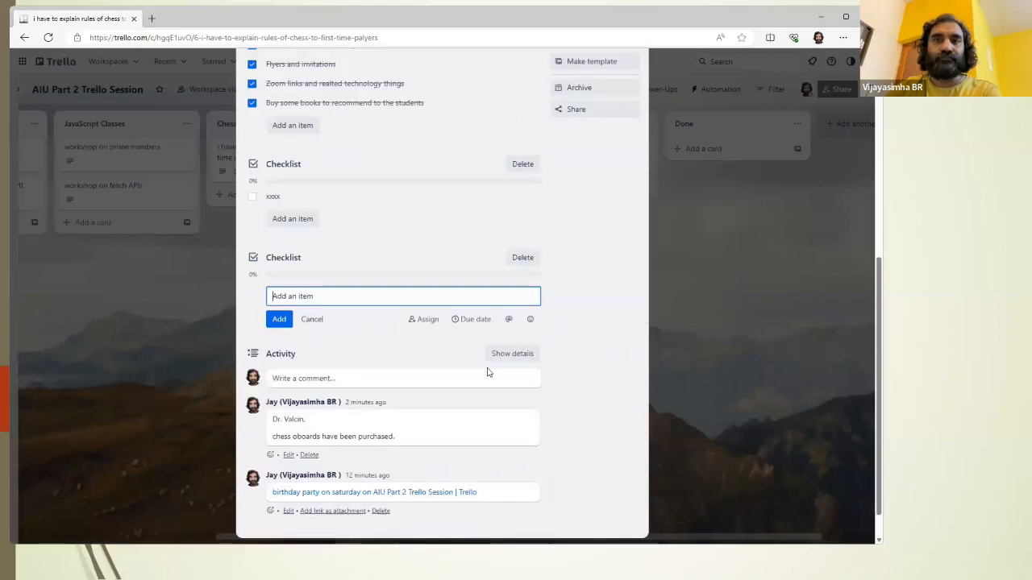
{"action": "type", "text": "xxxxx"}
{"action": "left_click", "coordinate": [279, 319]}
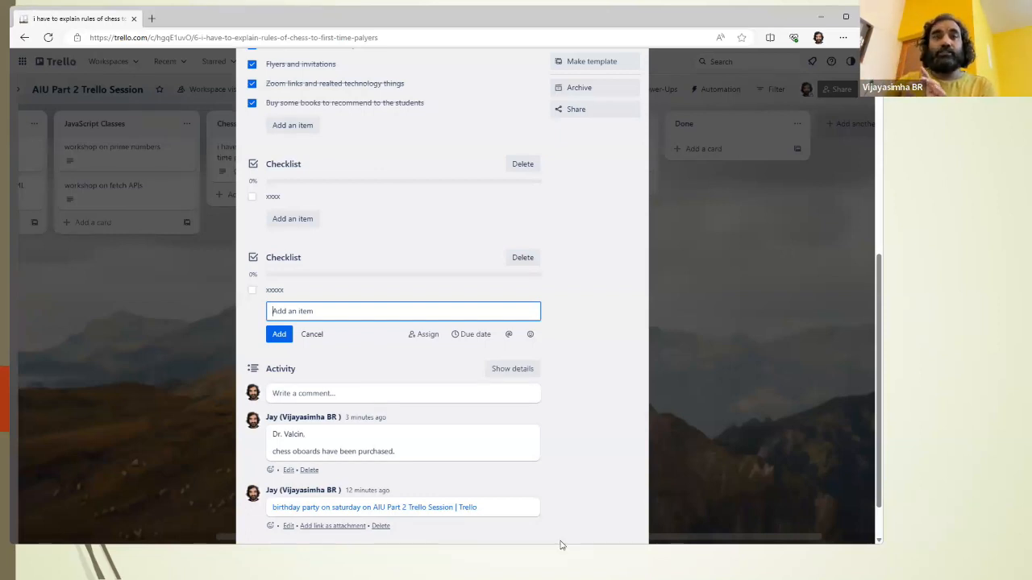
{"action": "scroll", "coordinate": [435, 221], "scroll_direction": "up", "scroll_amount": 1}
{"action": "scroll", "coordinate": [459, 223], "scroll_direction": "up", "scroll_amount": 5}
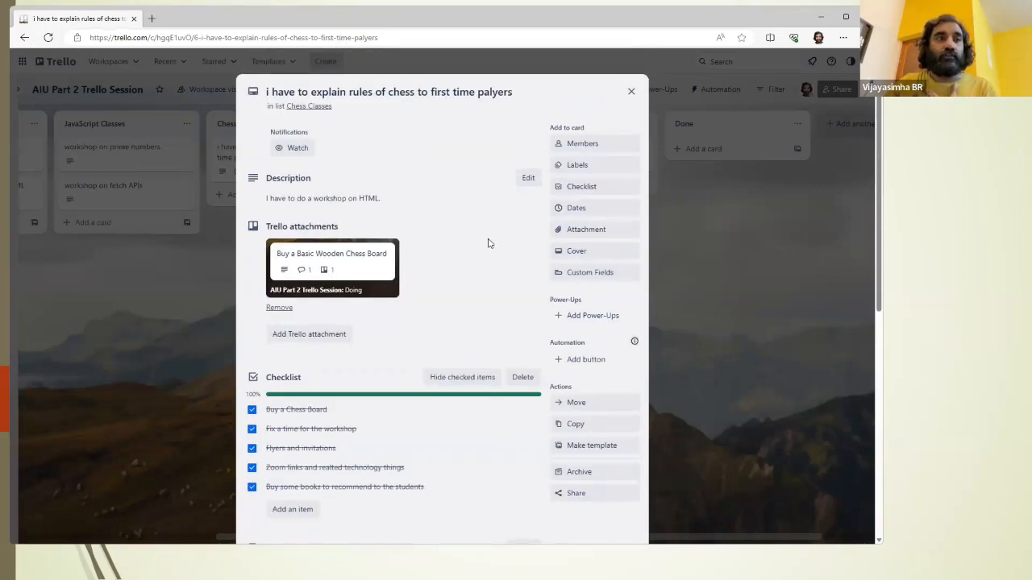
{"action": "left_click", "coordinate": [629, 91]}
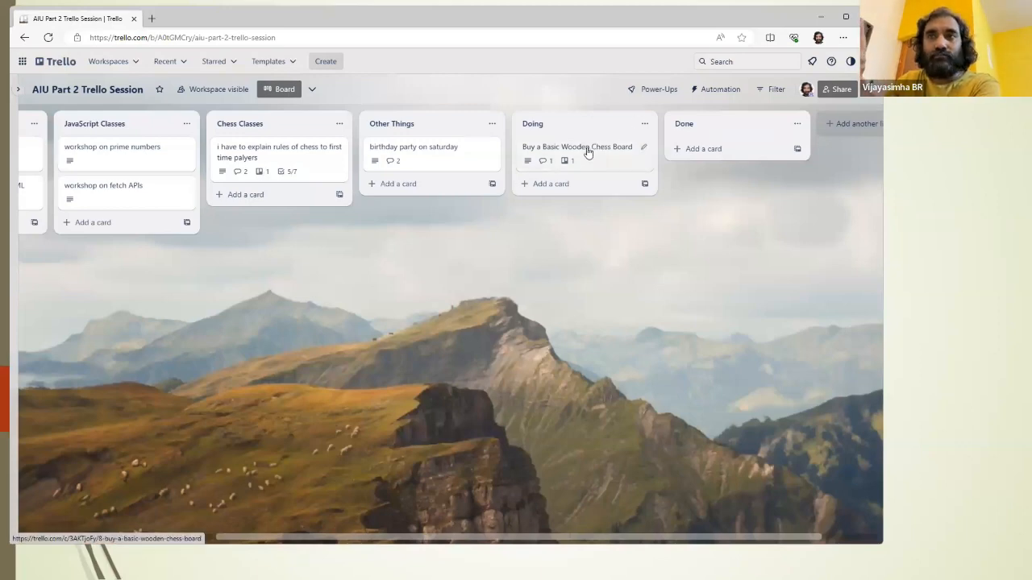
Step: Move the "Buy a Basic Wooden Chess Board" card from the Doing list to the Done list
{"action": "left_click_drag", "start_coordinate": [586, 152], "coordinate": [742, 145]}
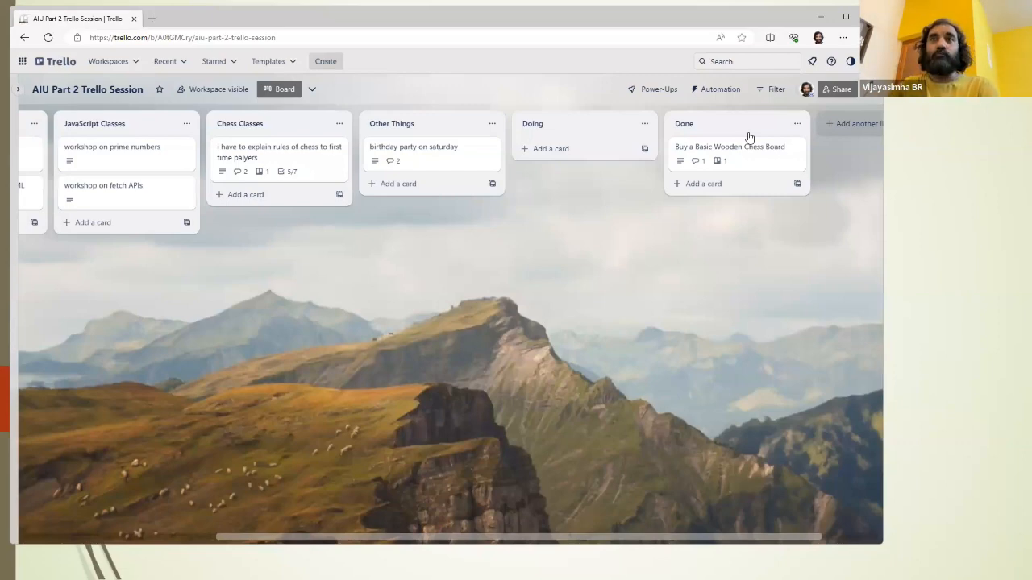
{"action": "left_click_drag", "start_coordinate": [717, 147], "coordinate": [594, 142]}
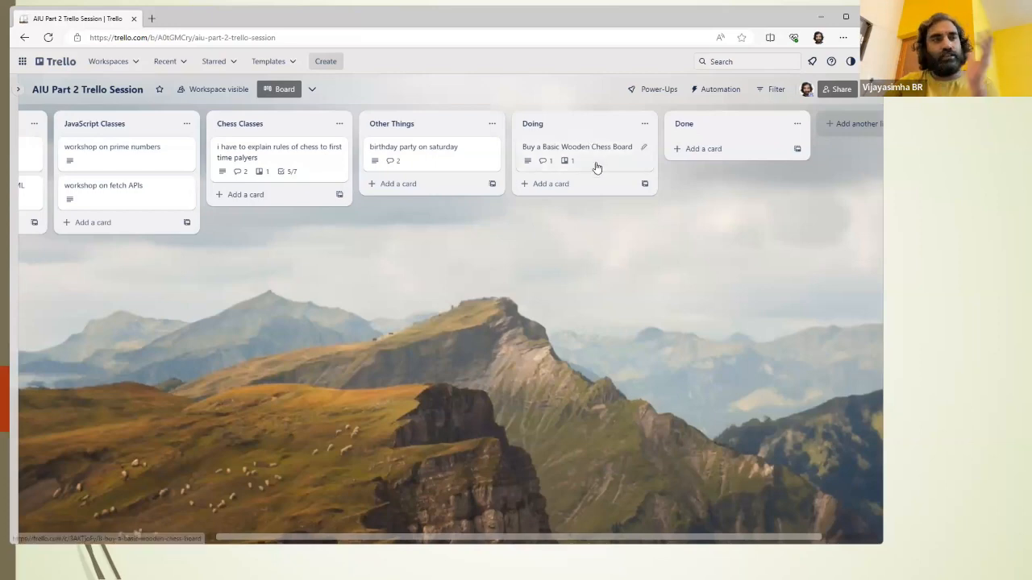
{"action": "left_click_drag", "start_coordinate": [589, 158], "coordinate": [712, 156]}
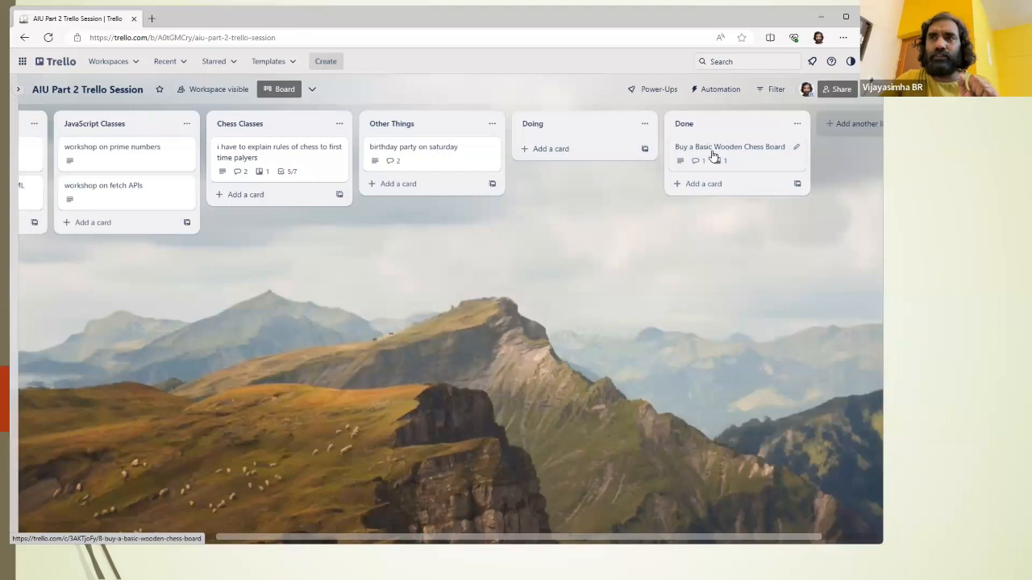
Step: Save a comment on the chess board card thanking the buyer by name, followed by "please send the reciepts to the purchase department."
{"action": "left_click", "coordinate": [712, 155]}
{"action": "scroll", "coordinate": [495, 334], "scroll_direction": "down", "scroll_amount": 1}
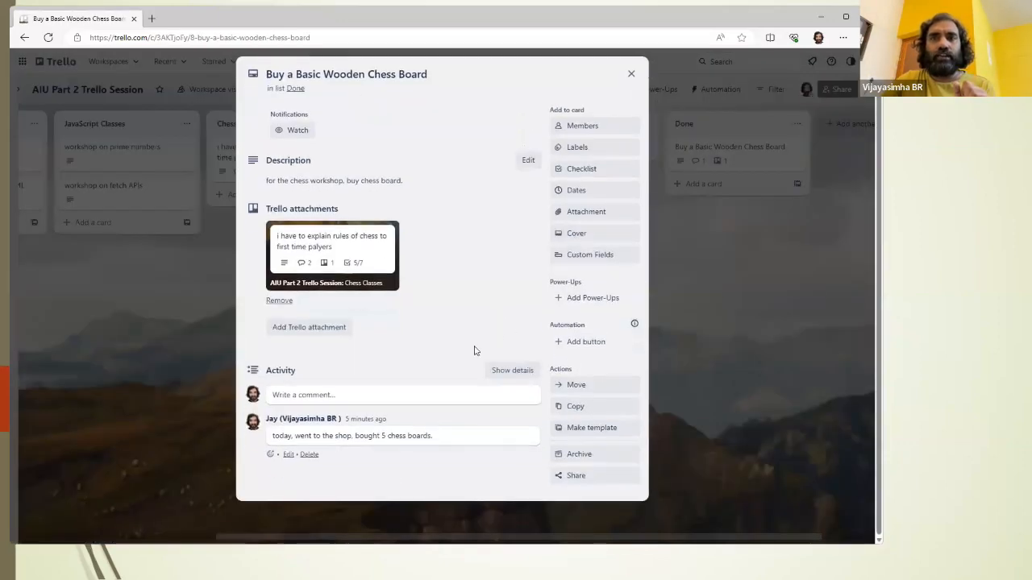
{"action": "left_click_drag", "start_coordinate": [279, 436], "coordinate": [419, 439]}
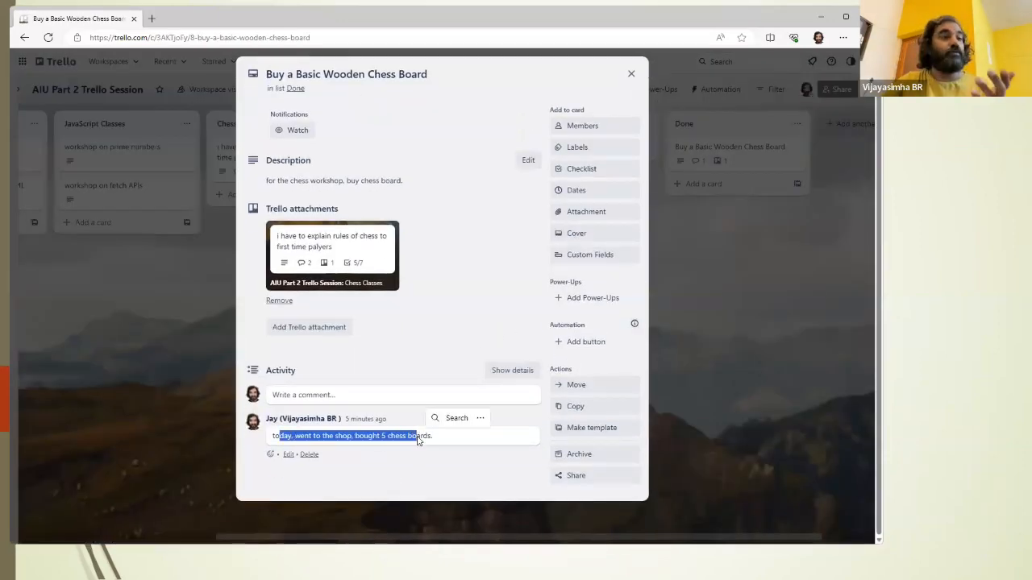
{"action": "left_click", "coordinate": [425, 399]}
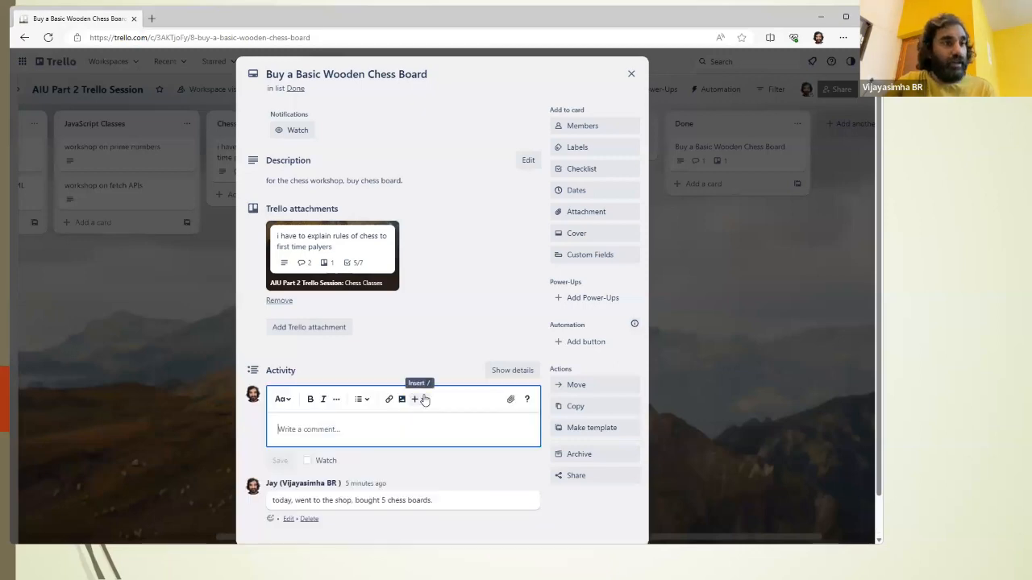
{"action": "type", "text": "t"}
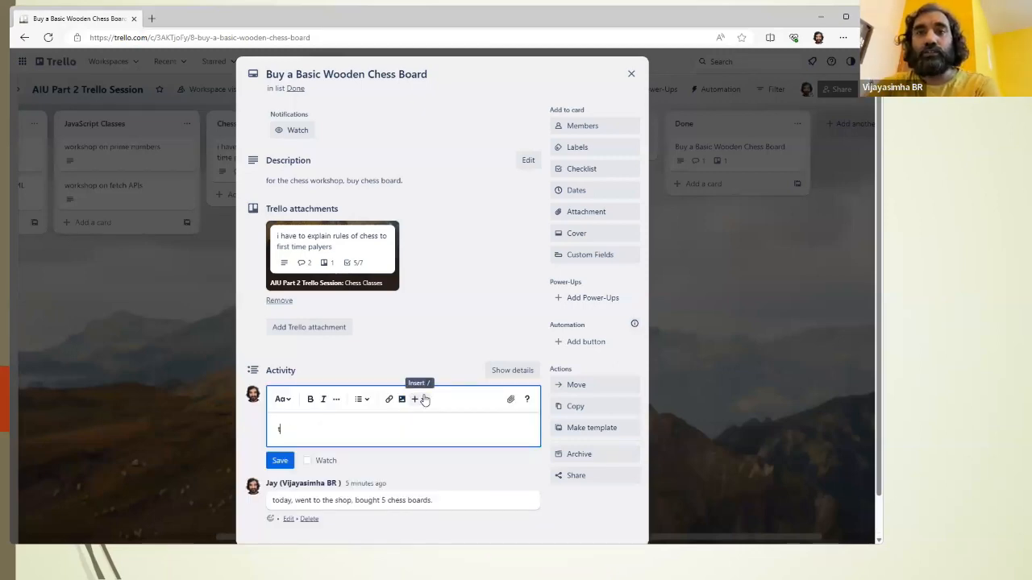
{"action": "type", "text": "hank you jay. please"}
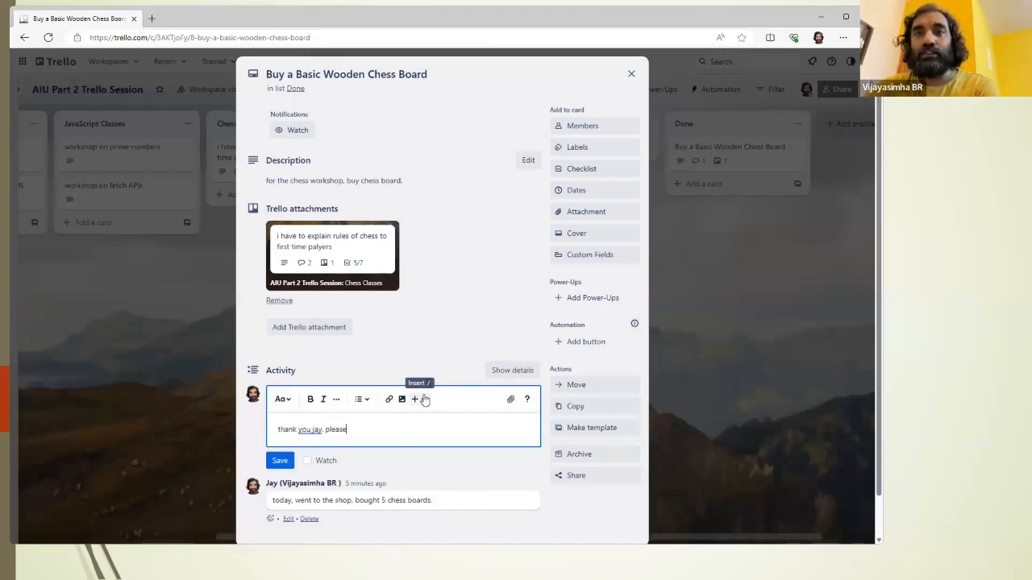
{"action": "type", "text": " send the reciep"}
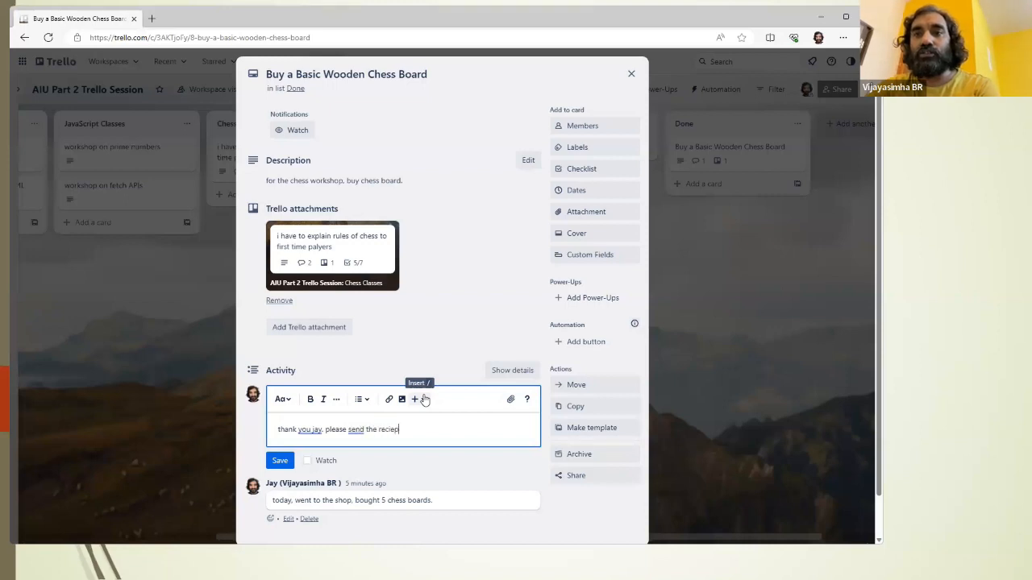
{"action": "type", "text": "ts to the purchase"}
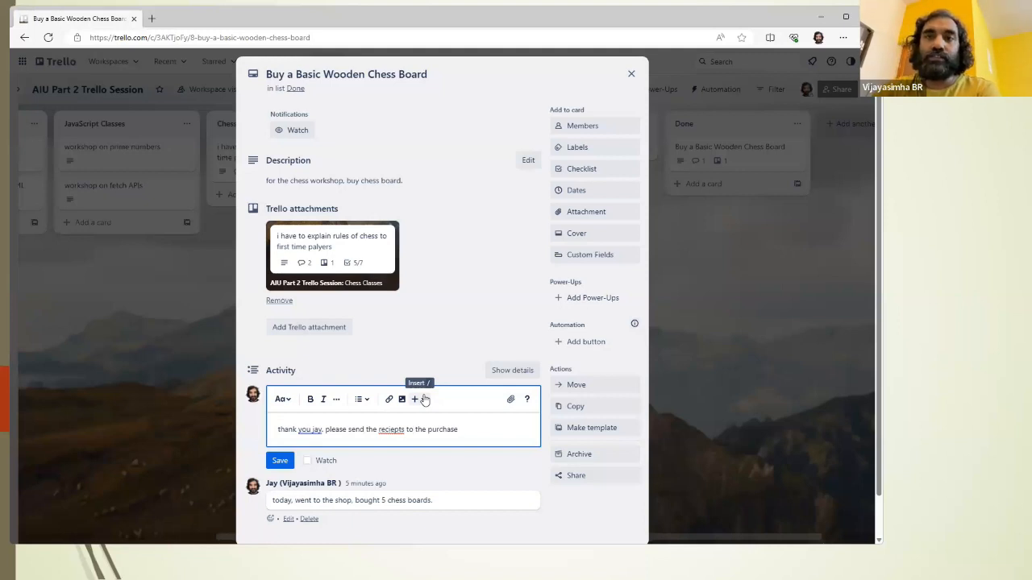
{"action": "type", "text": "department."}
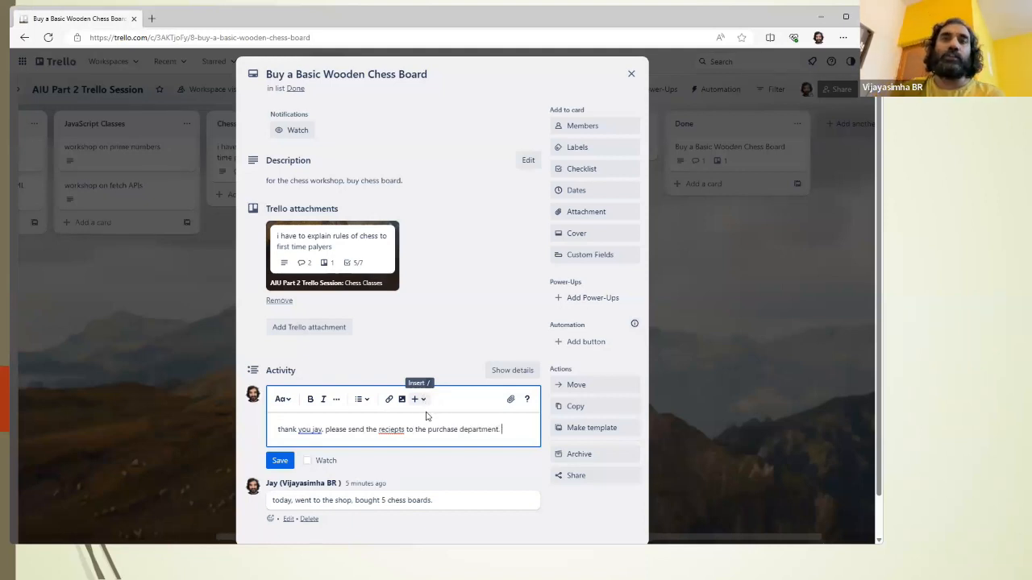
{"action": "left_click", "coordinate": [276, 464]}
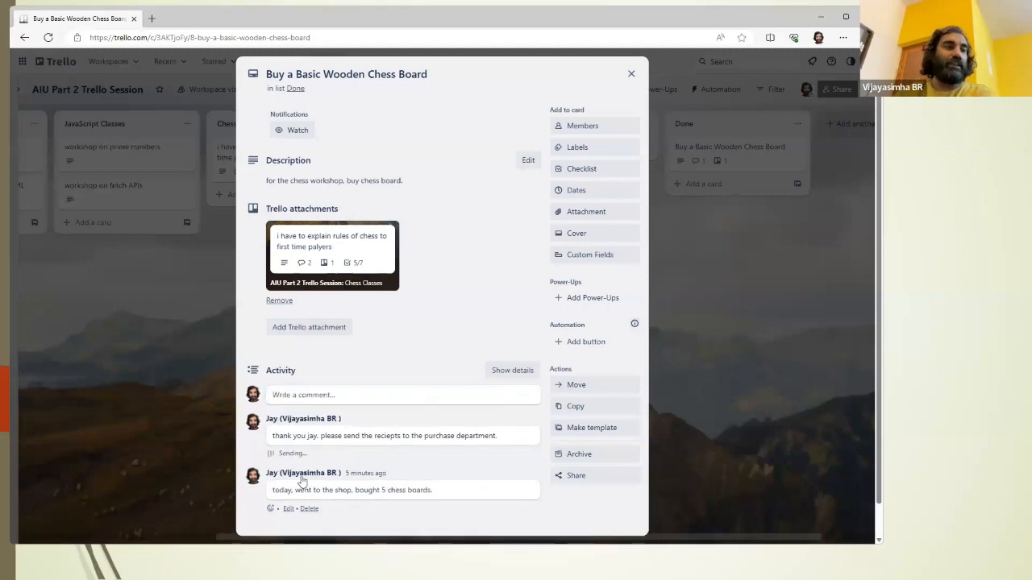
Step: Examine the chess board card's comments, web address and linked card, and close it
{"action": "scroll", "coordinate": [355, 404], "scroll_direction": "down", "scroll_amount": 1}
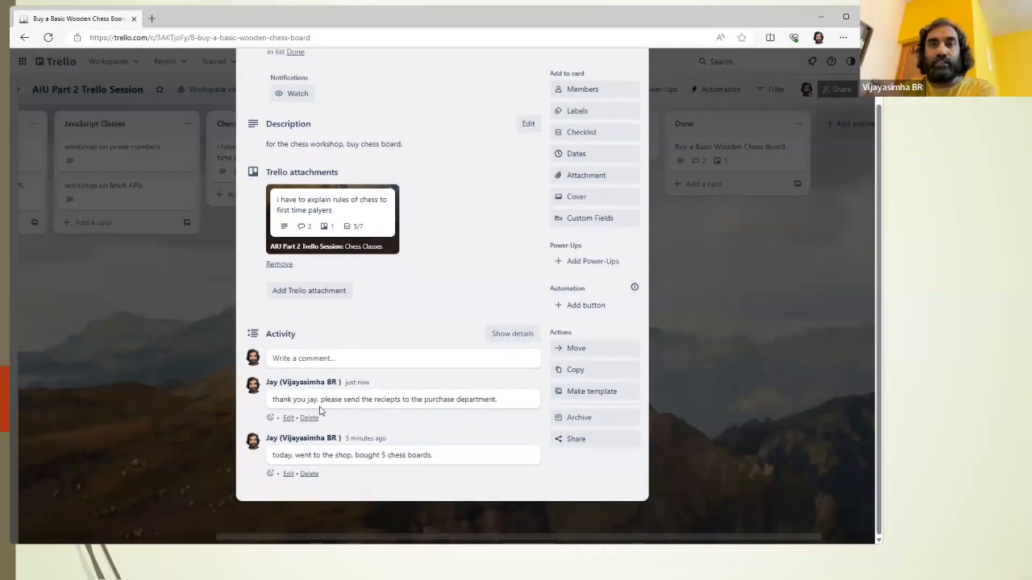
{"action": "left_click_drag", "start_coordinate": [270, 401], "coordinate": [485, 411]}
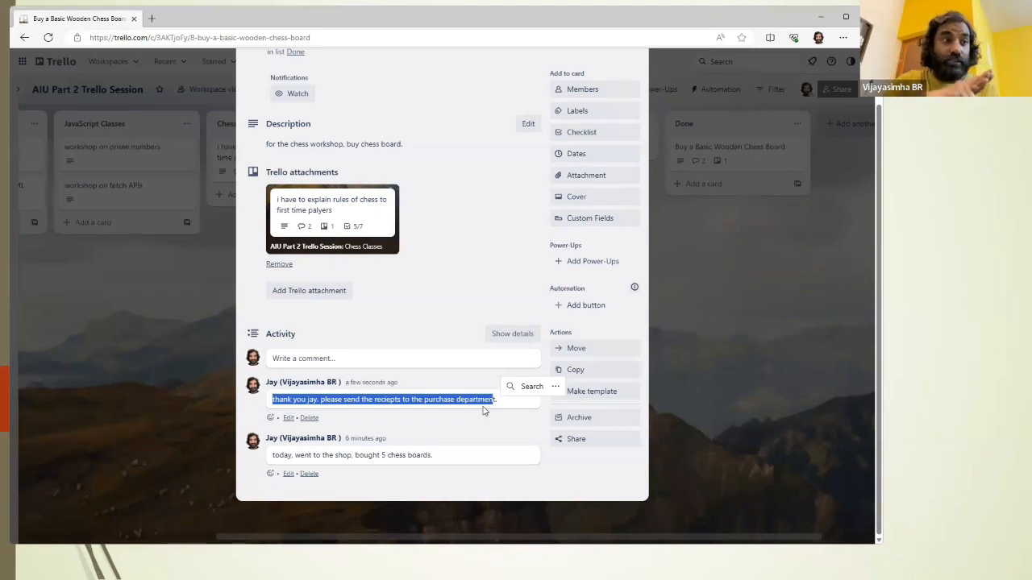
{"action": "left_click", "coordinate": [355, 36]}
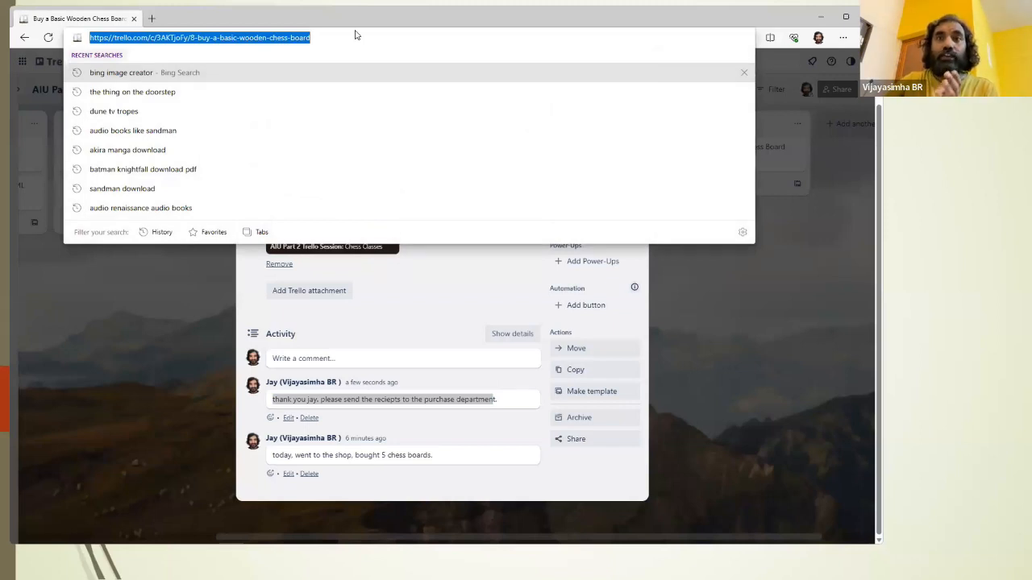
{"action": "left_click", "coordinate": [426, 328]}
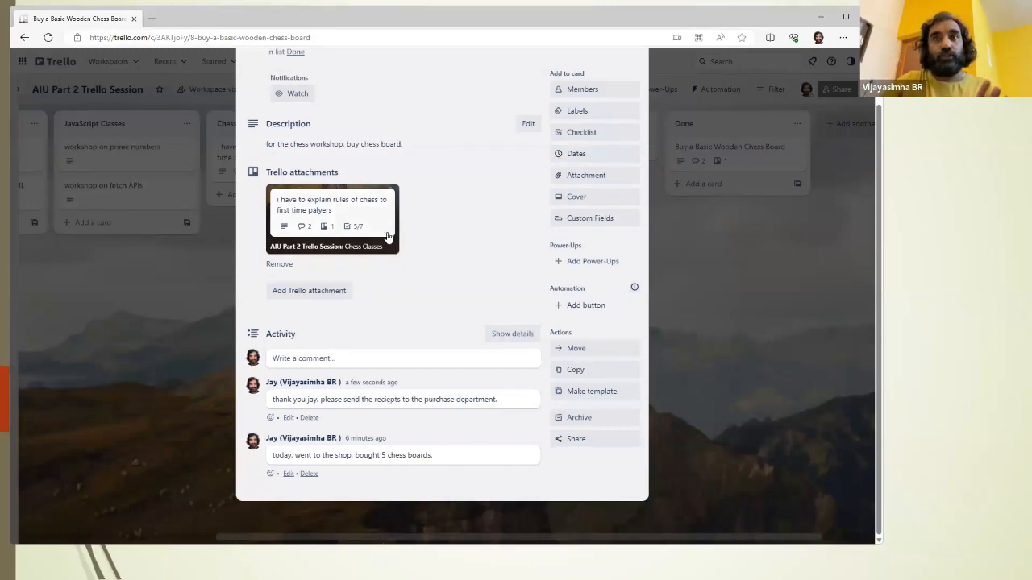
{"action": "scroll", "coordinate": [387, 233], "scroll_direction": "up", "scroll_amount": 1}
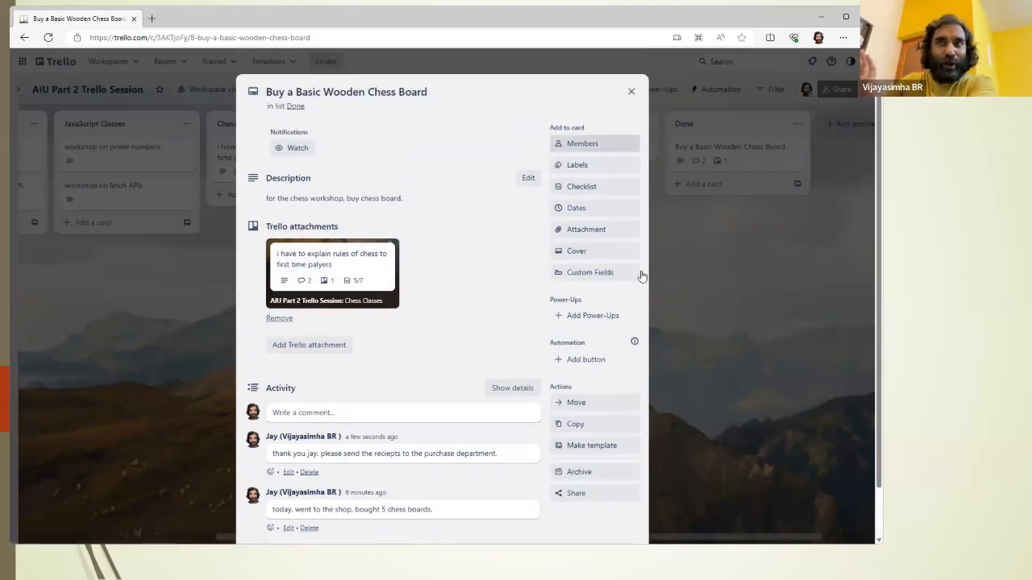
{"action": "scroll", "coordinate": [633, 288], "scroll_direction": "down", "scroll_amount": 1}
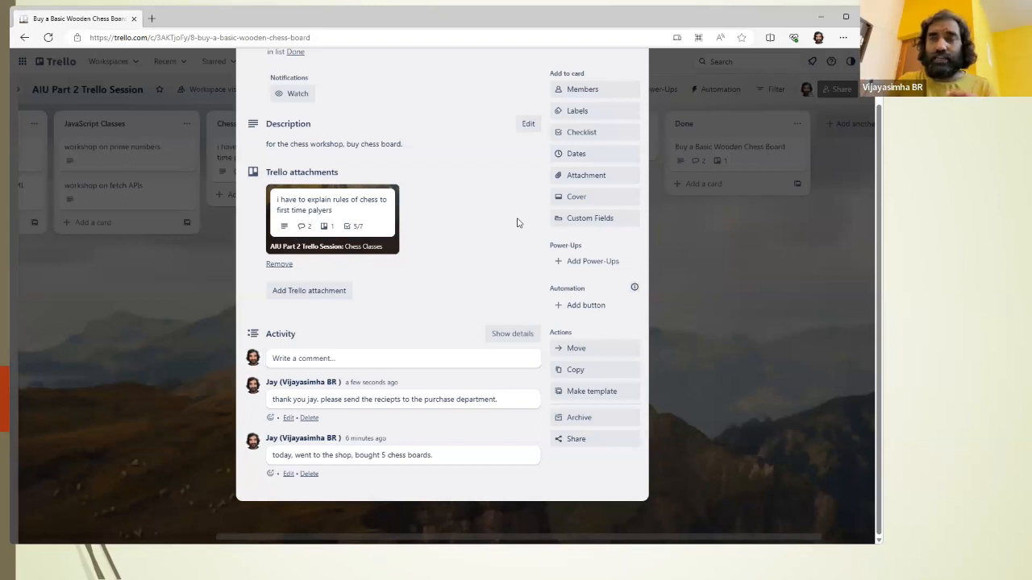
{"action": "scroll", "coordinate": [517, 206], "scroll_direction": "up", "scroll_amount": 1}
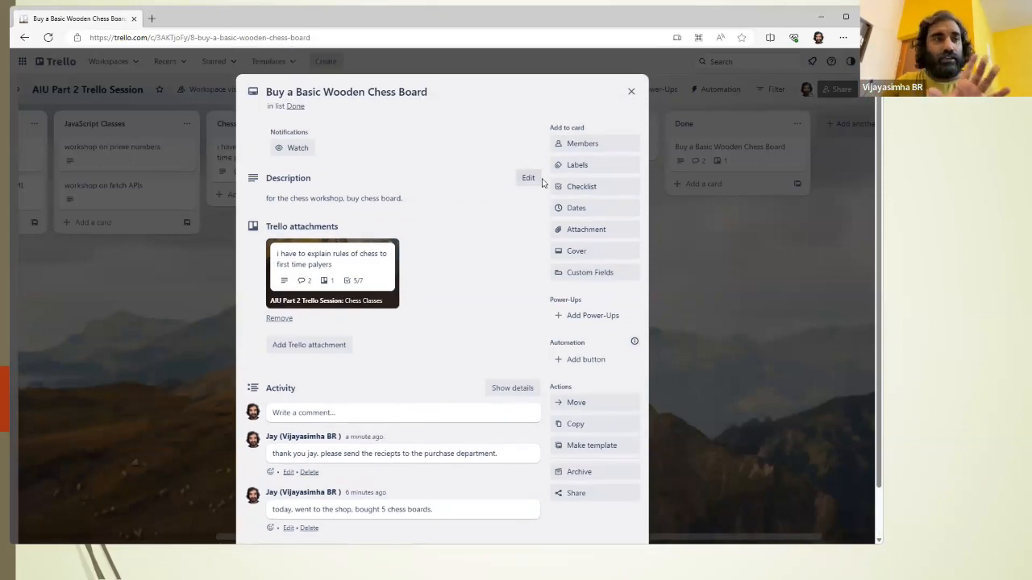
{"action": "left_click", "coordinate": [631, 93]}
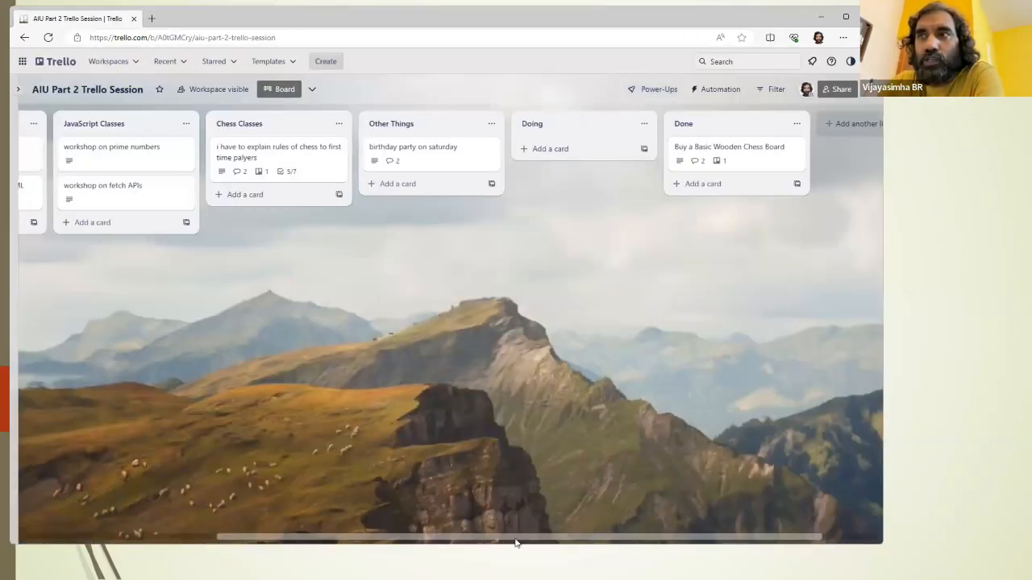
Step: Open the board's activity log and review the recent entries for all cards
{"action": "left_click_drag", "start_coordinate": [510, 537], "coordinate": [640, 547]}
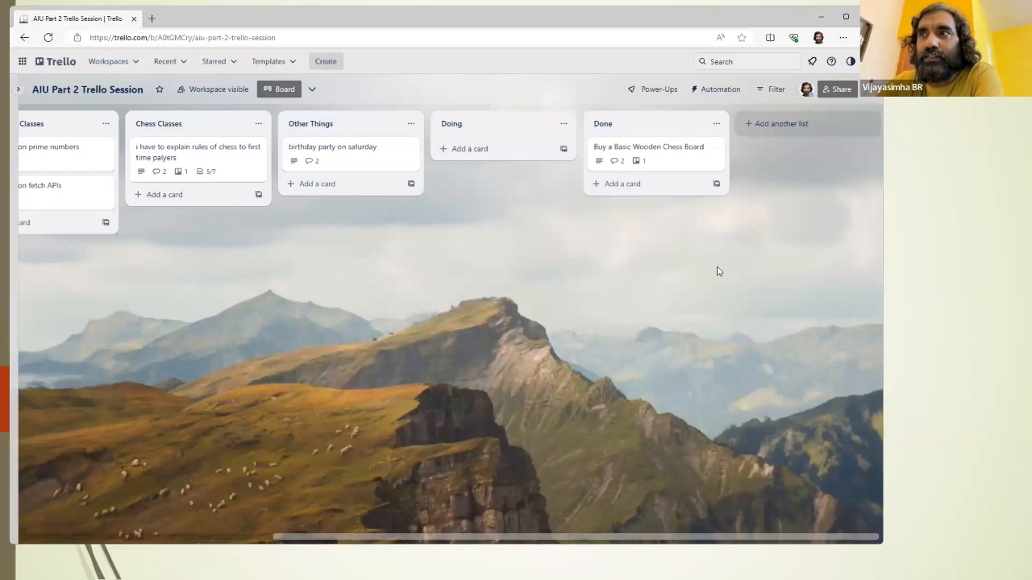
{"action": "left_click", "coordinate": [871, 90]}
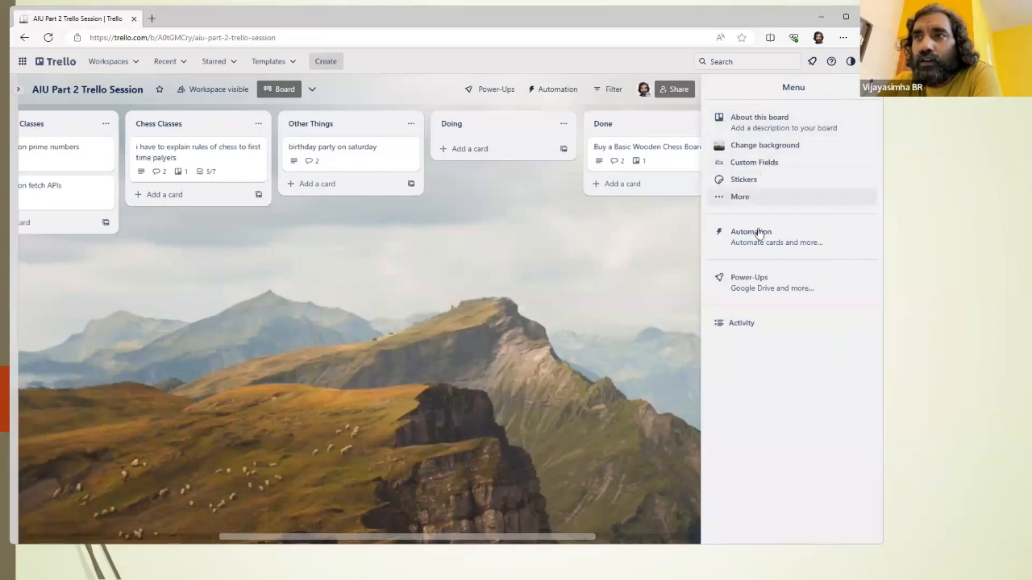
{"action": "left_click", "coordinate": [735, 326]}
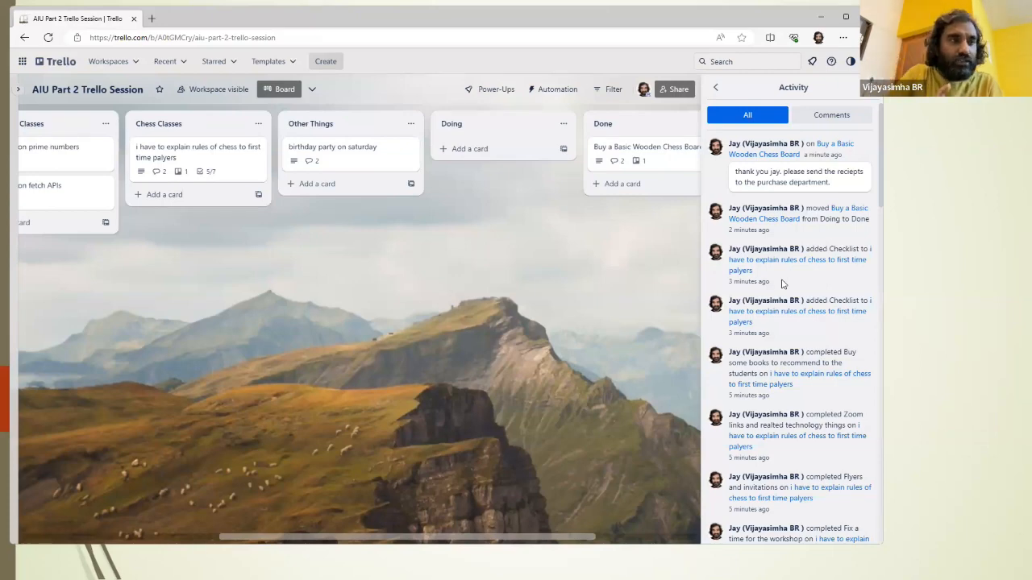
{"action": "scroll", "coordinate": [796, 326], "scroll_direction": "down", "scroll_amount": 3}
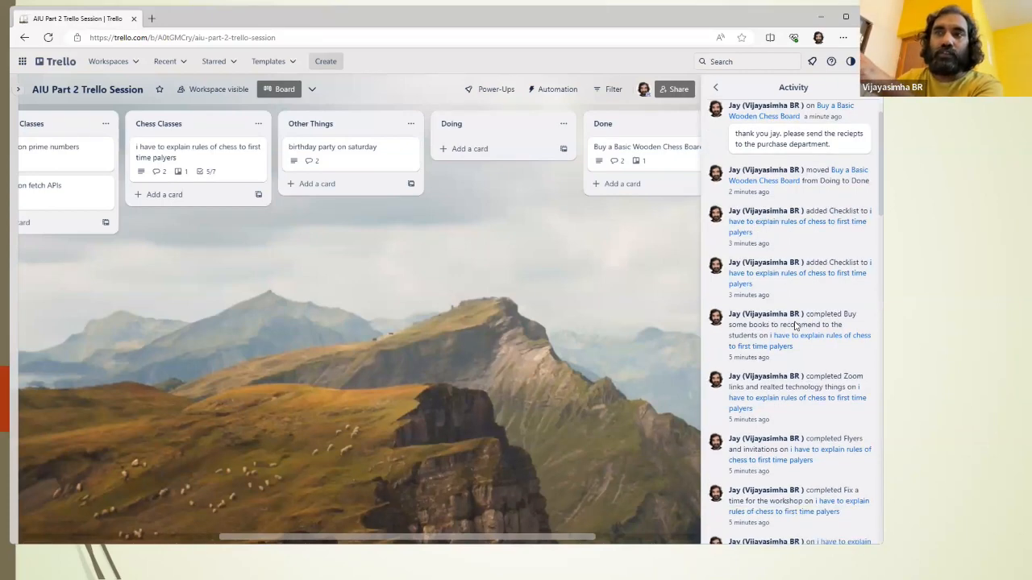
{"action": "scroll", "coordinate": [794, 325], "scroll_direction": "up", "scroll_amount": 2}
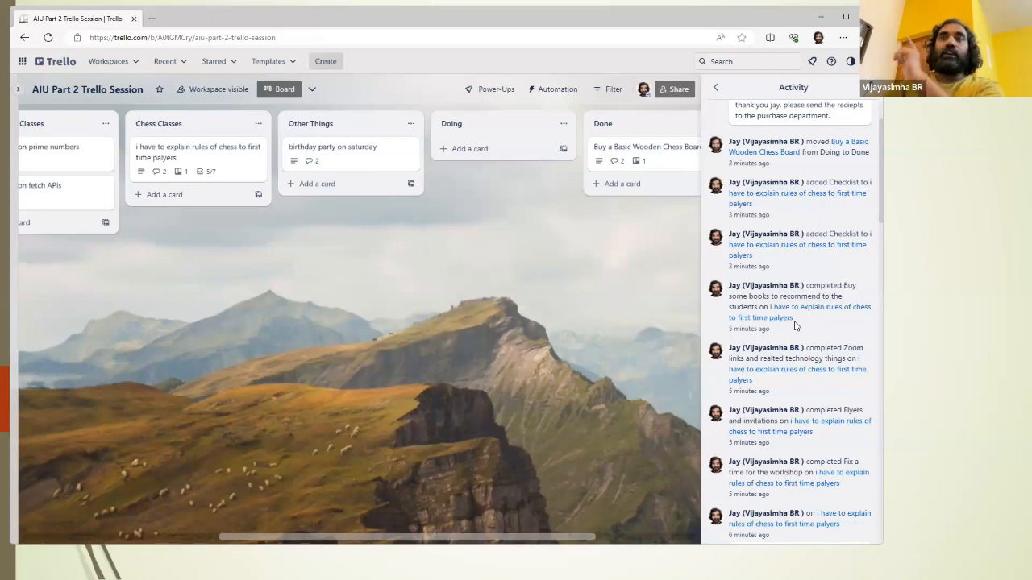
Step: Open the chess rules card from its latest checklist entry in the activity log and examine its checklists and comments
{"action": "scroll", "coordinate": [795, 323], "scroll_direction": "up", "scroll_amount": 2}
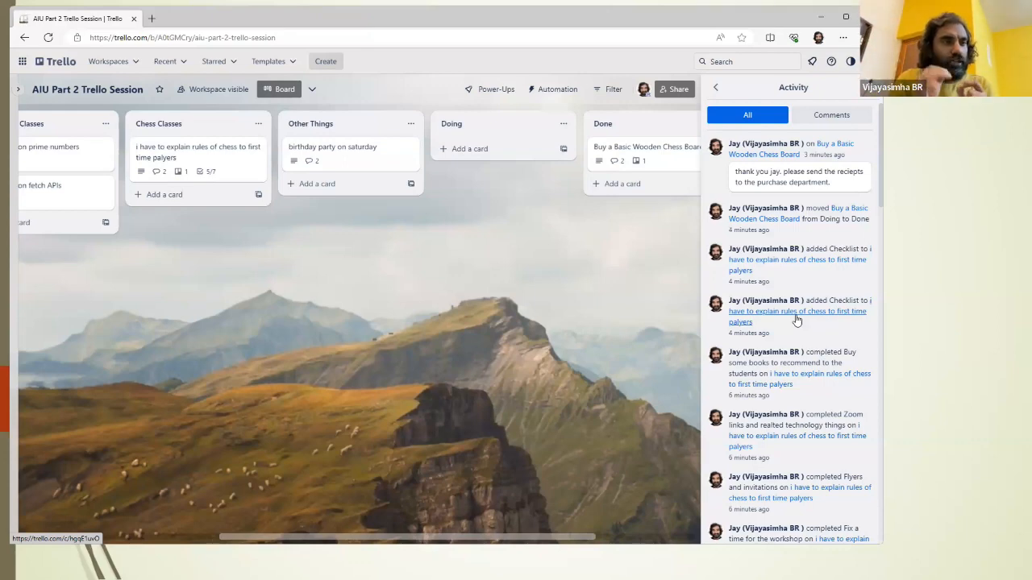
{"action": "left_click", "coordinate": [795, 262]}
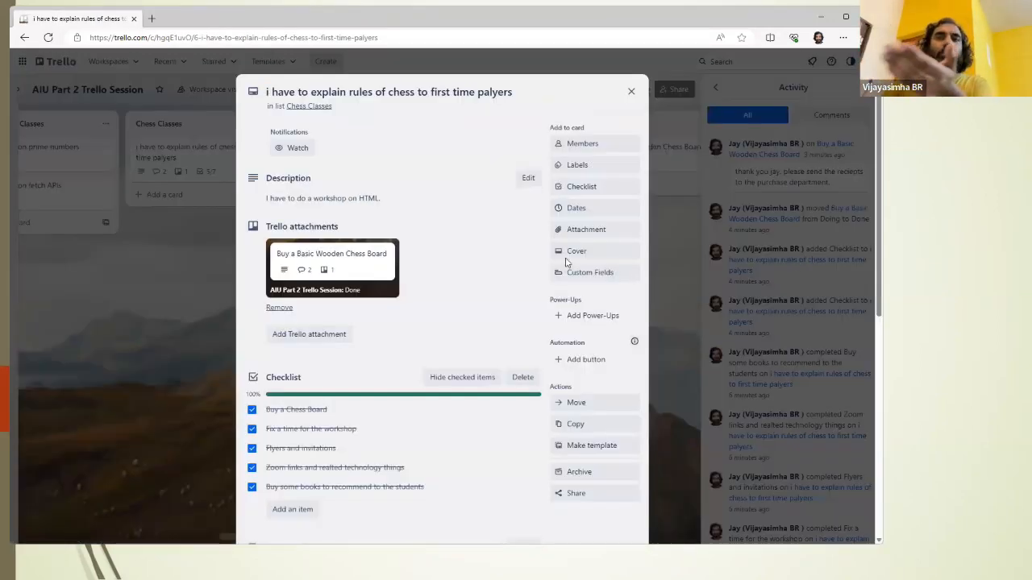
{"action": "scroll", "coordinate": [537, 269], "scroll_direction": "down", "scroll_amount": 5}
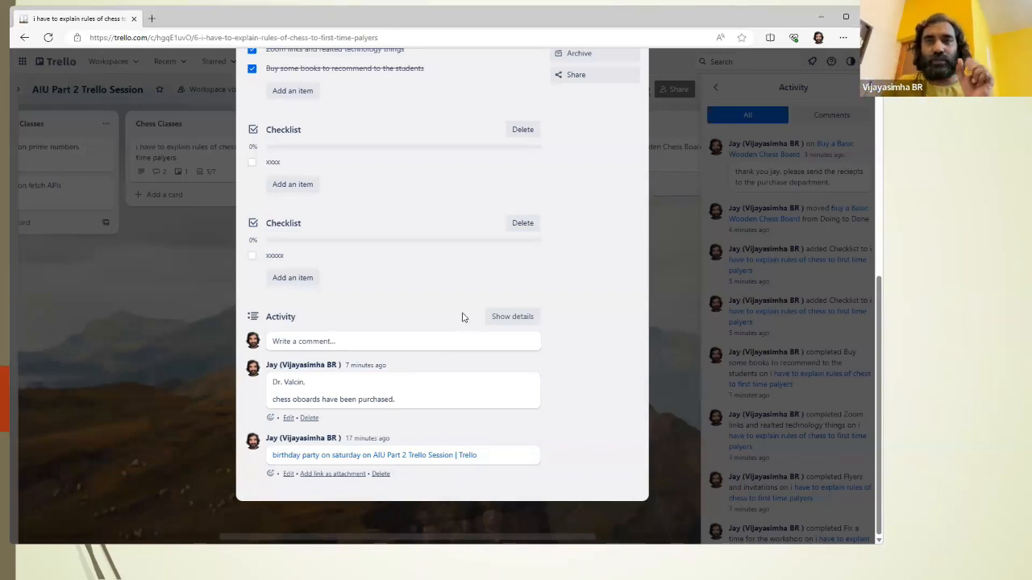
Step: Switch to the PowerPoint slide show, advance to the "Using Due Dates and Home Page Tracker" slide, and return to Trello
{"action": "key", "text": "alt+Tab"}
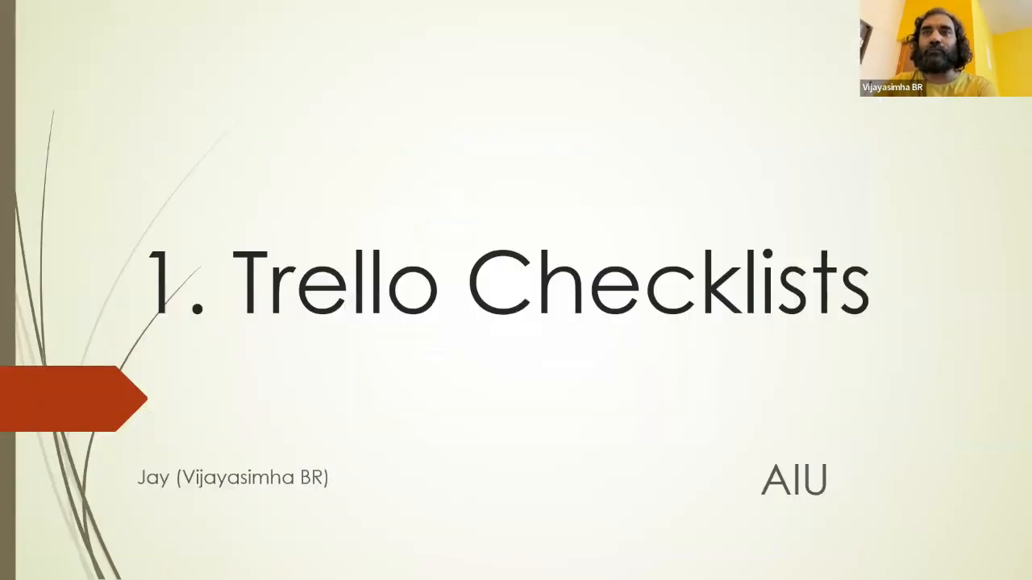
{"action": "key", "text": "Right"}
{"action": "key", "text": "Right"}
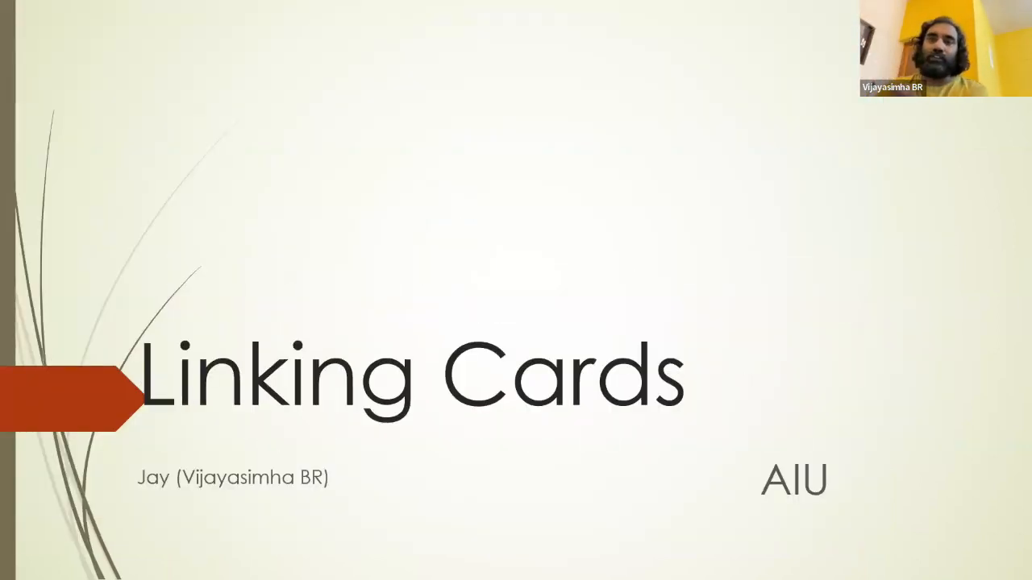
{"action": "key", "text": "Right"}
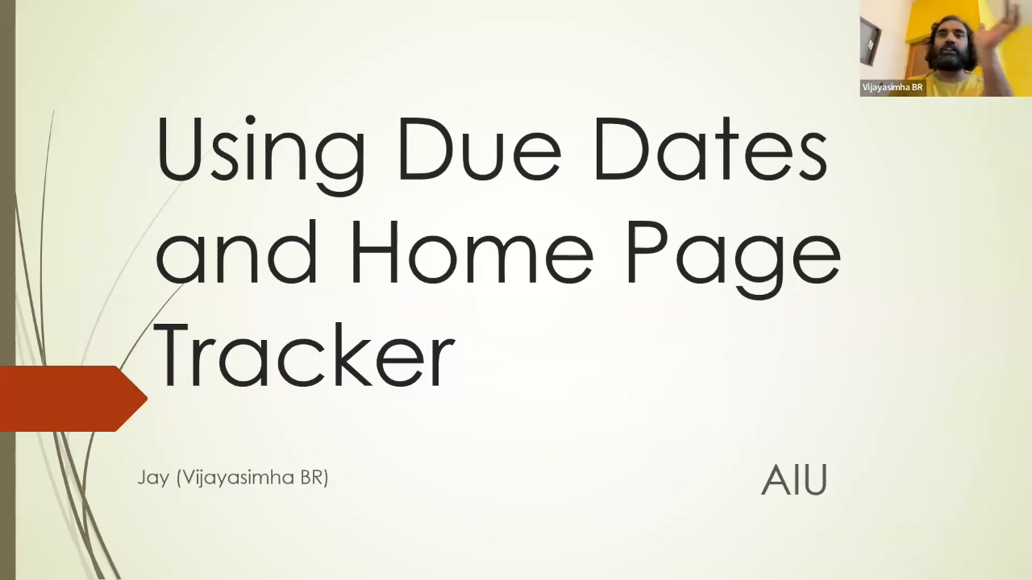
{"action": "key", "text": "Right"}
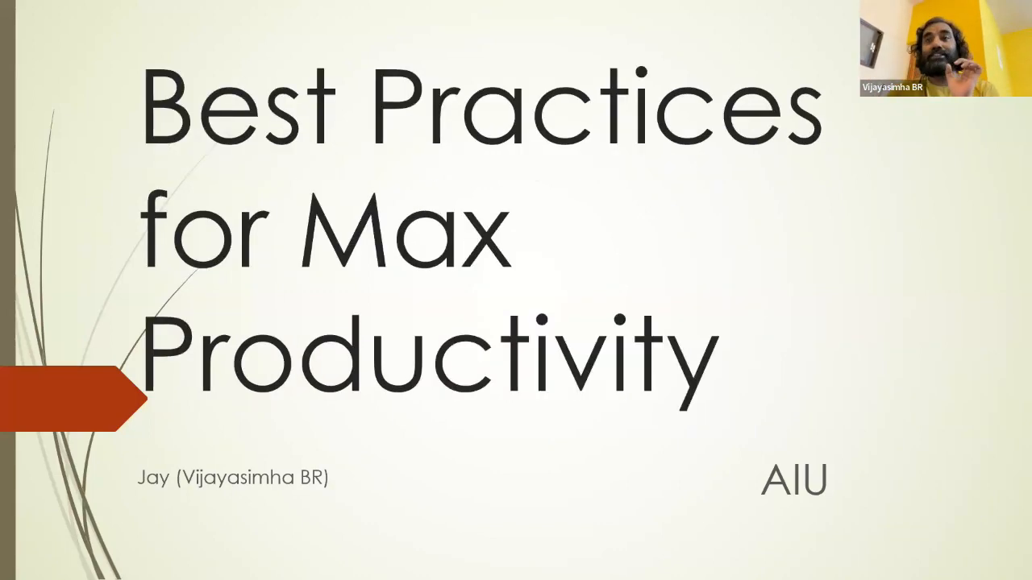
{"action": "key", "text": "Left"}
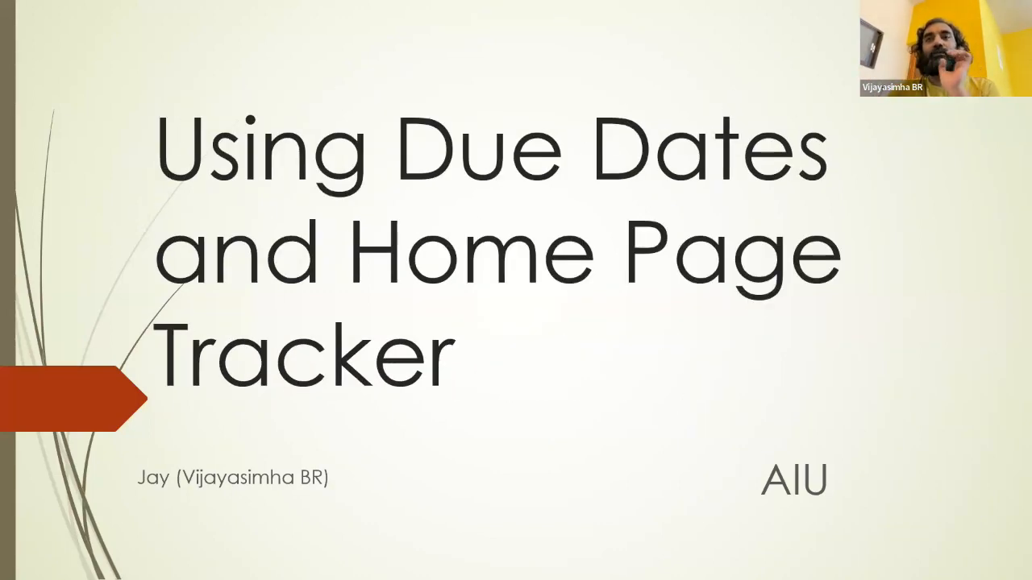
{"action": "key", "text": "alt+Tab"}
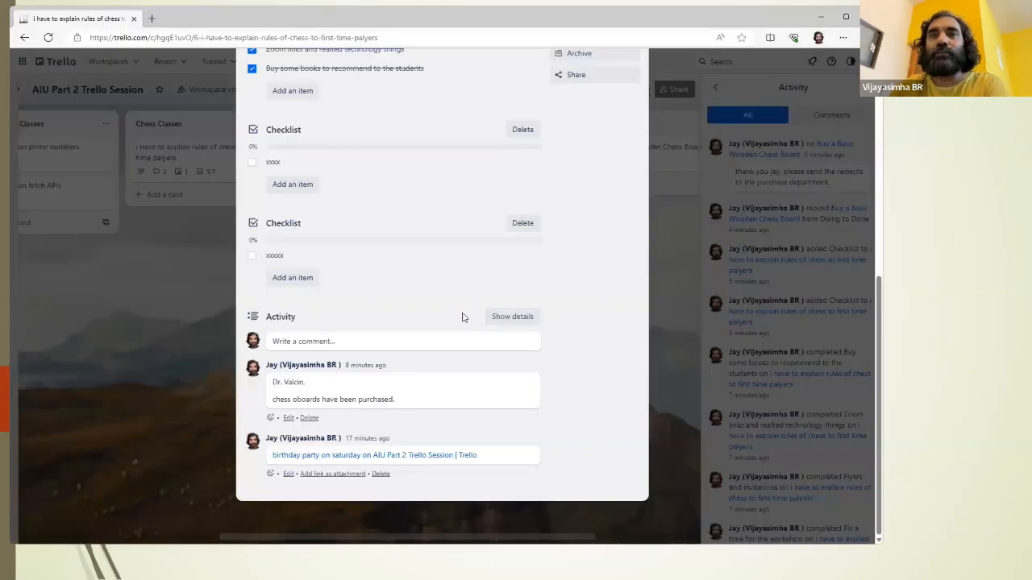
Step: Close the chess rules card and the board's activity log
{"action": "scroll", "coordinate": [428, 221], "scroll_direction": "up", "scroll_amount": 6}
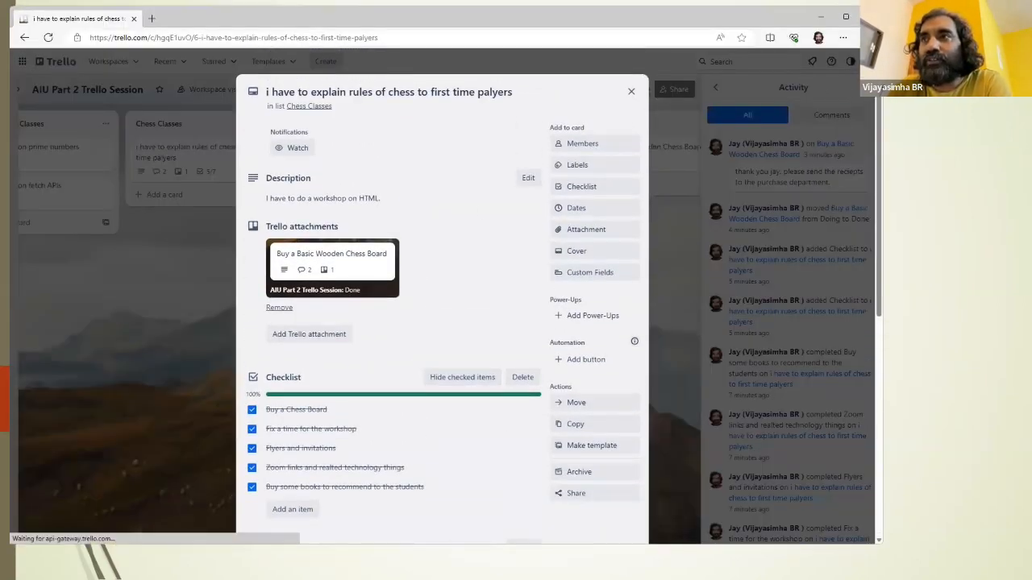
{"action": "left_click", "coordinate": [756, 110]}
{"action": "left_click", "coordinate": [870, 87]}
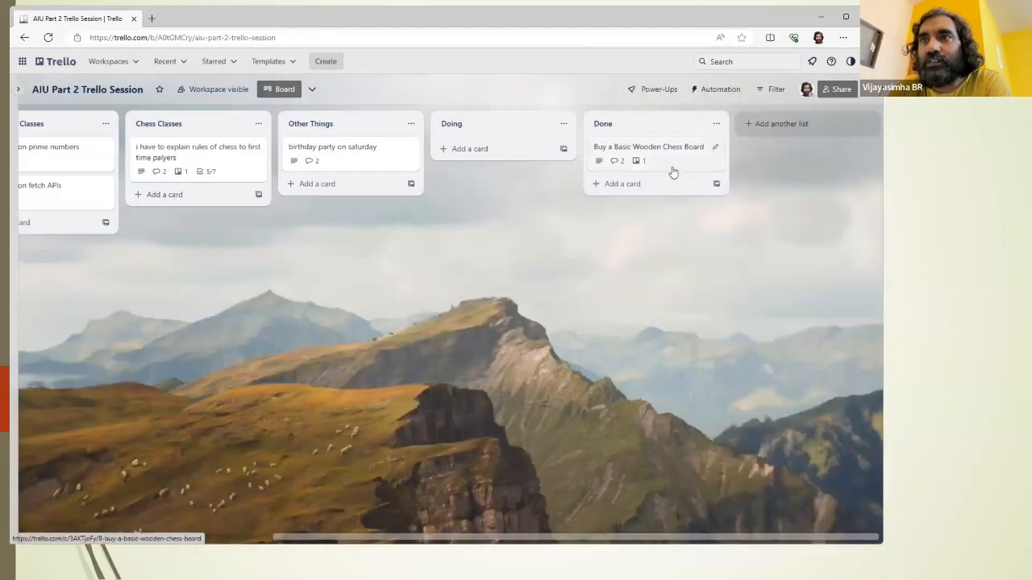
Step: Open the "birthday party on saturday" card and check the August 2023 dates in the Windows system calendar
{"action": "left_click", "coordinate": [391, 145]}
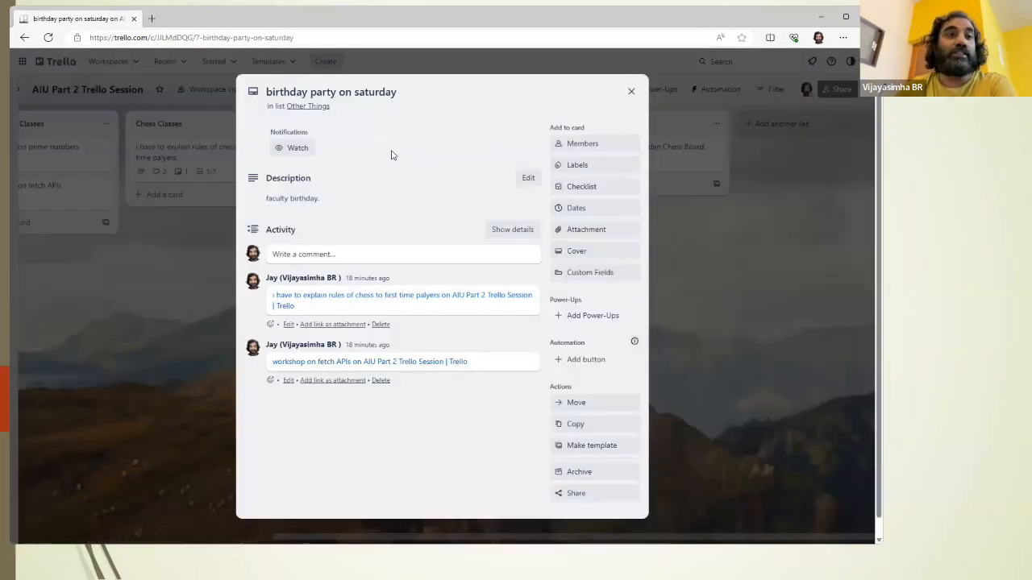
{"action": "key", "text": "super"}
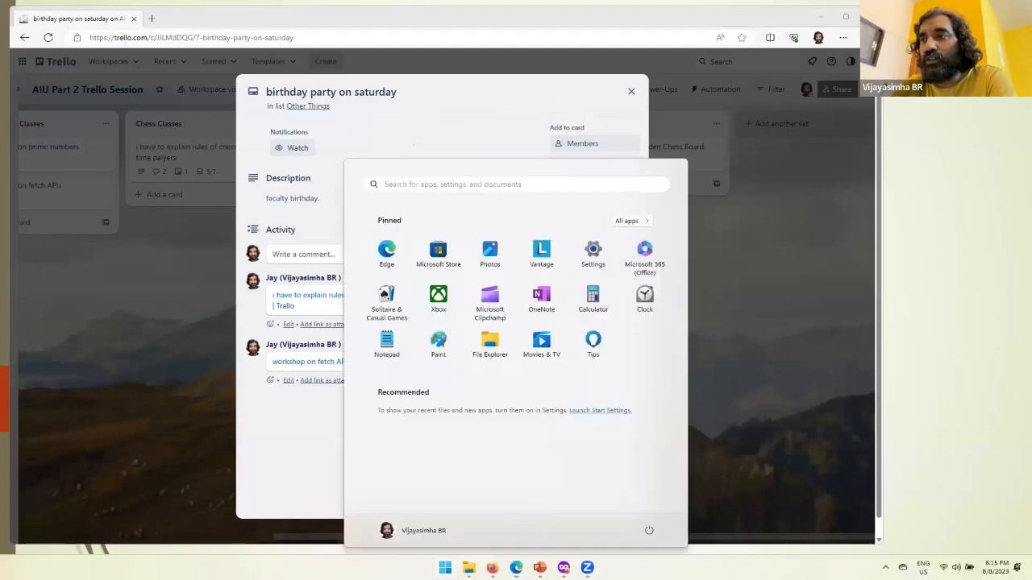
{"action": "left_click", "coordinate": [995, 567]}
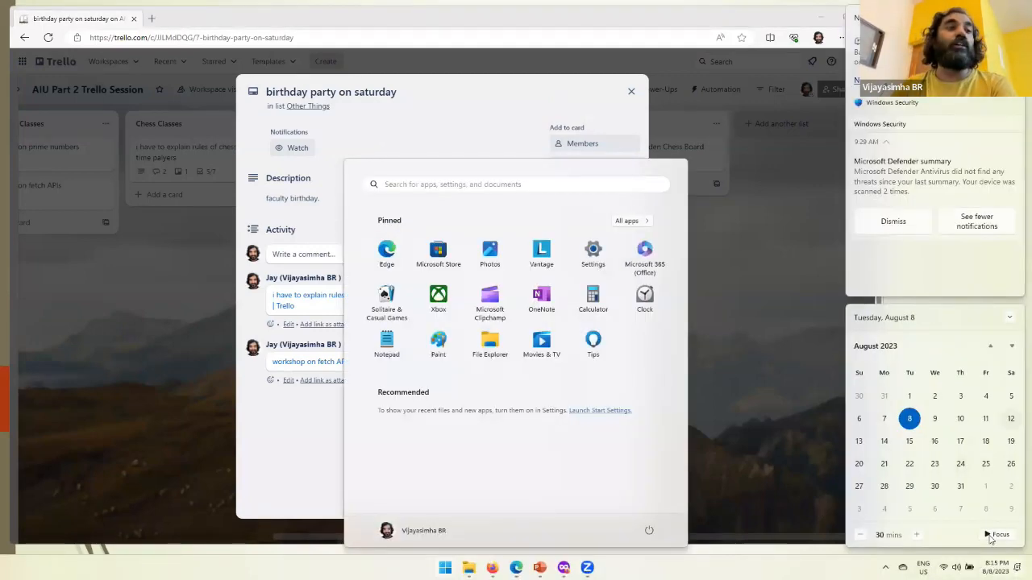
{"action": "left_click", "coordinate": [277, 443]}
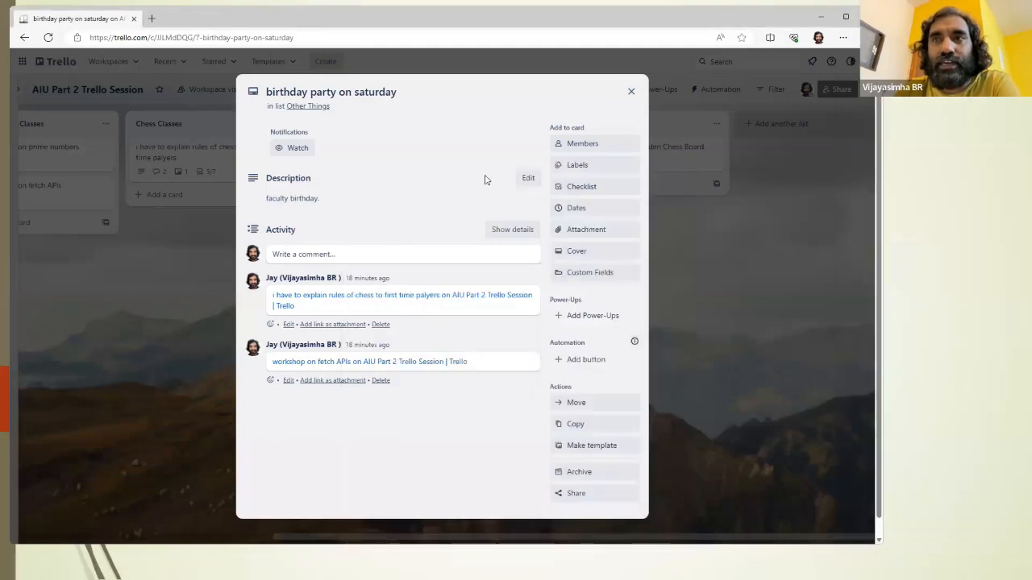
Step: Give the birthday party card a due date of 08/12/2023 at 1:45 PM and save it
{"action": "left_click", "coordinate": [577, 209]}
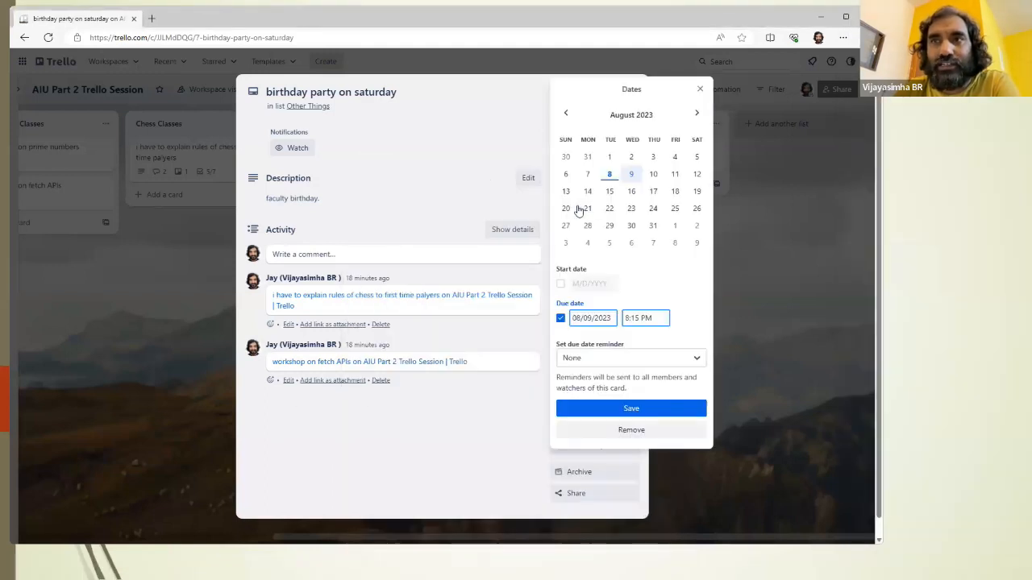
{"action": "left_click", "coordinate": [698, 175]}
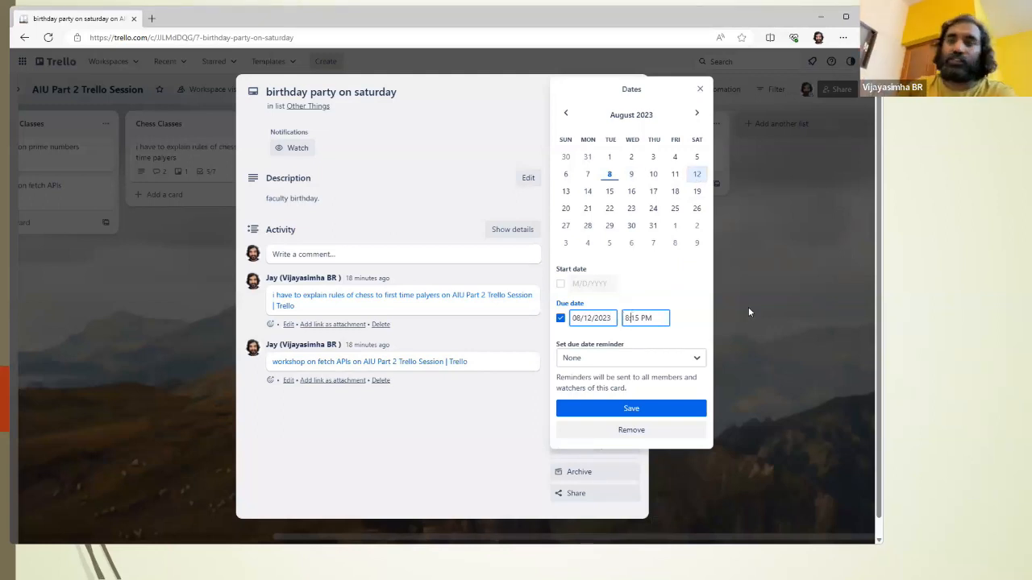
{"action": "key", "text": "BackSpace"}
{"action": "type", "text": "1"}
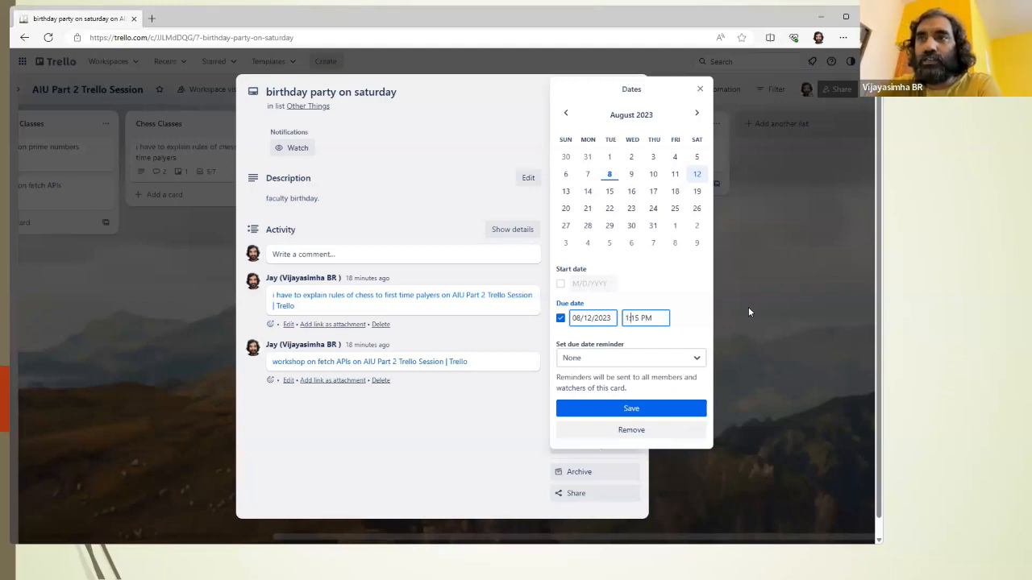
{"action": "key", "text": "BackSpace"}
{"action": "type", "text": "4"}
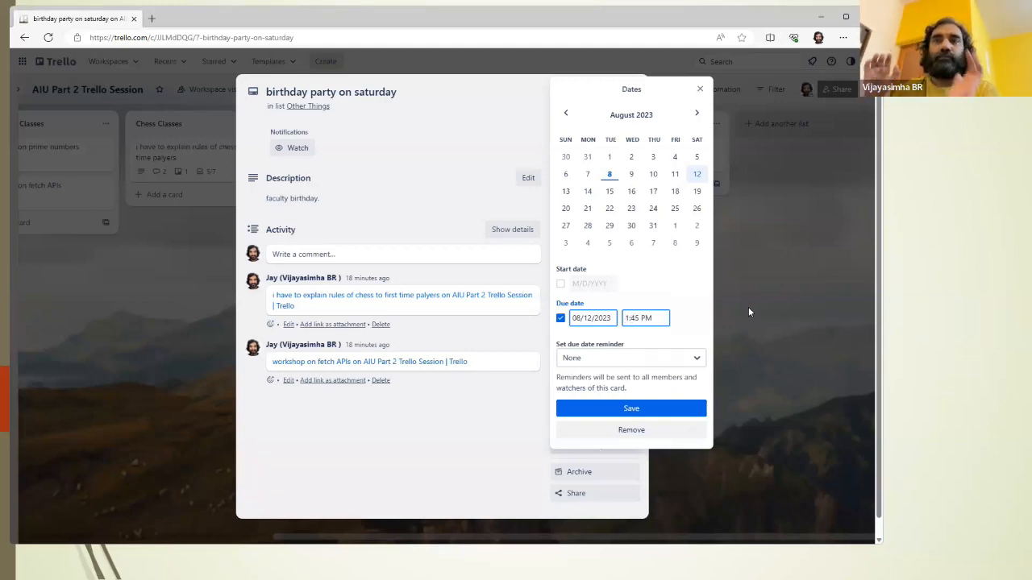
{"action": "left_click", "coordinate": [665, 411]}
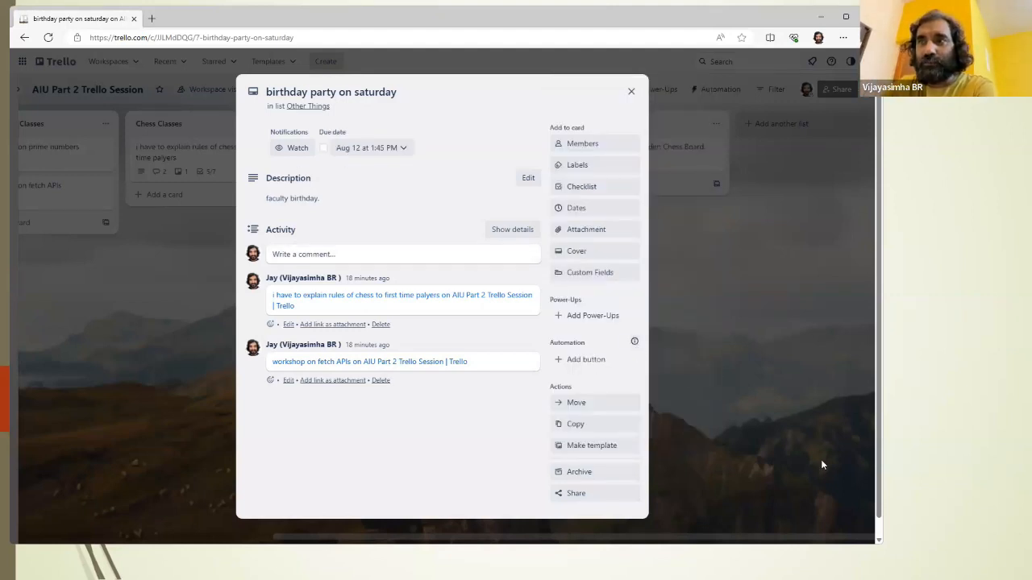
Step: Mark the birthday party card's due date as complete and clear that mark again
{"action": "mouse_move", "coordinate": [270, 181]}
{"action": "left_mouse_down"}
{"action": "mouse_move", "coordinate": [457, 117]}
{"action": "mouse_move", "coordinate": [311, 109]}
{"action": "mouse_move", "coordinate": [323, 194]}
{"action": "left_mouse_up"}
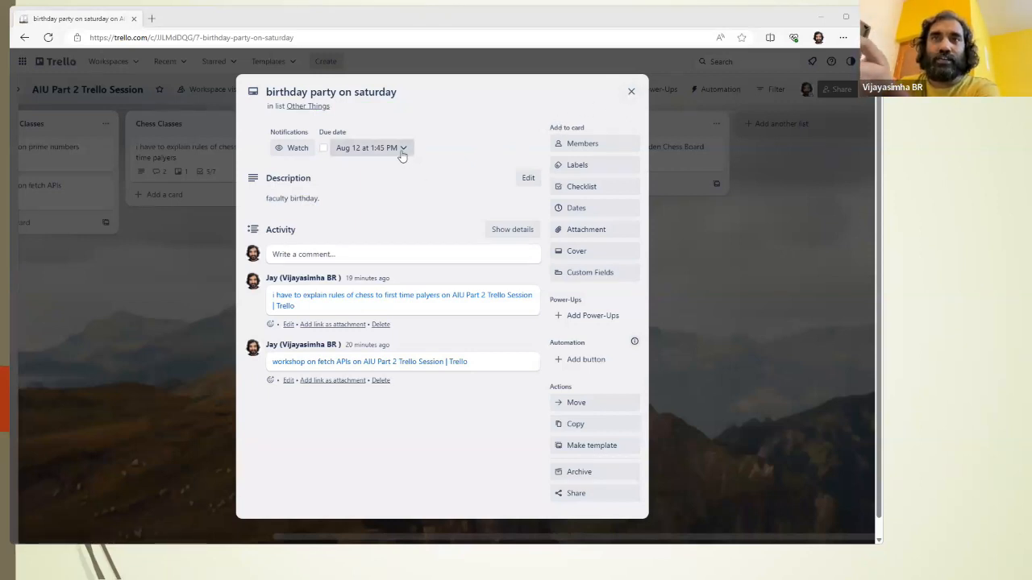
{"action": "left_click", "coordinate": [323, 149]}
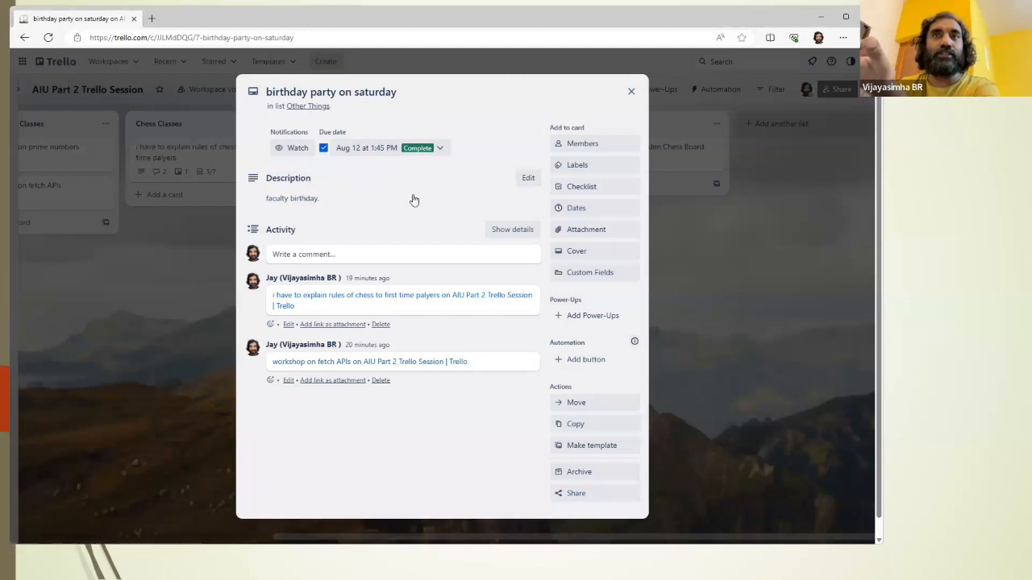
{"action": "left_click", "coordinate": [324, 149]}
Step: Change the birthday party card's due date to 08/15/2023 and save it
{"action": "left_click", "coordinate": [380, 149]}
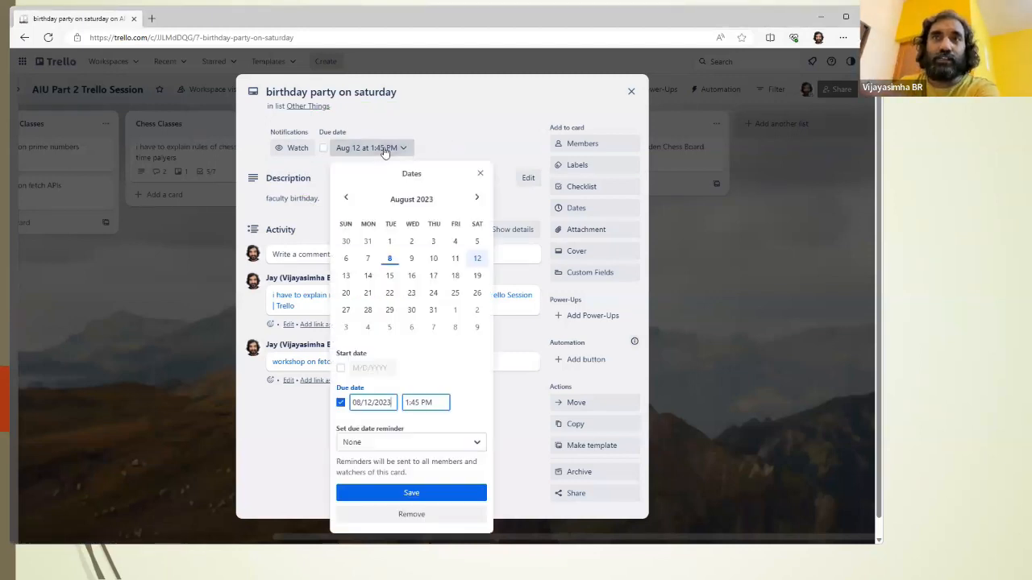
{"action": "left_click", "coordinate": [389, 276]}
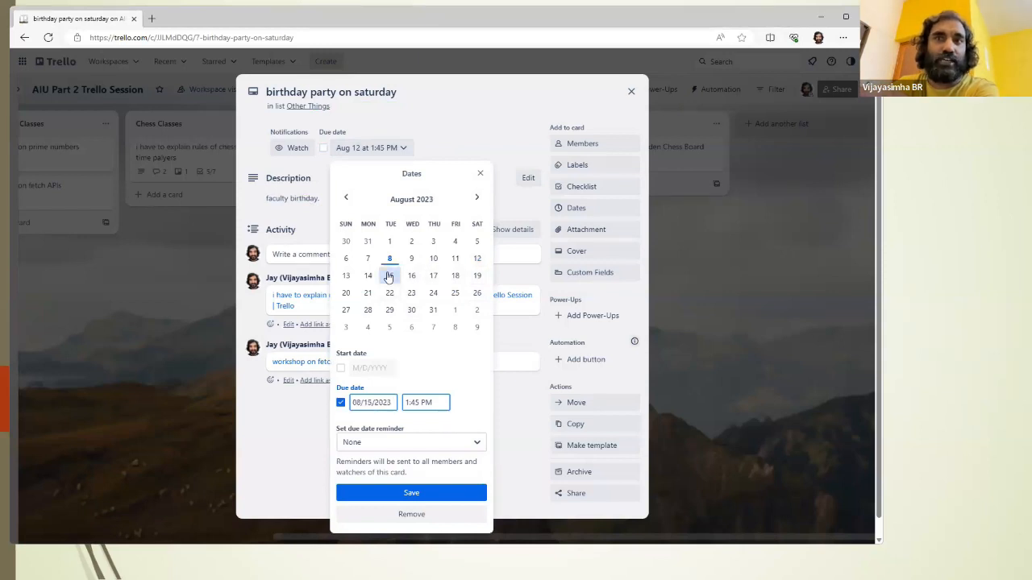
{"action": "left_click", "coordinate": [435, 492]}
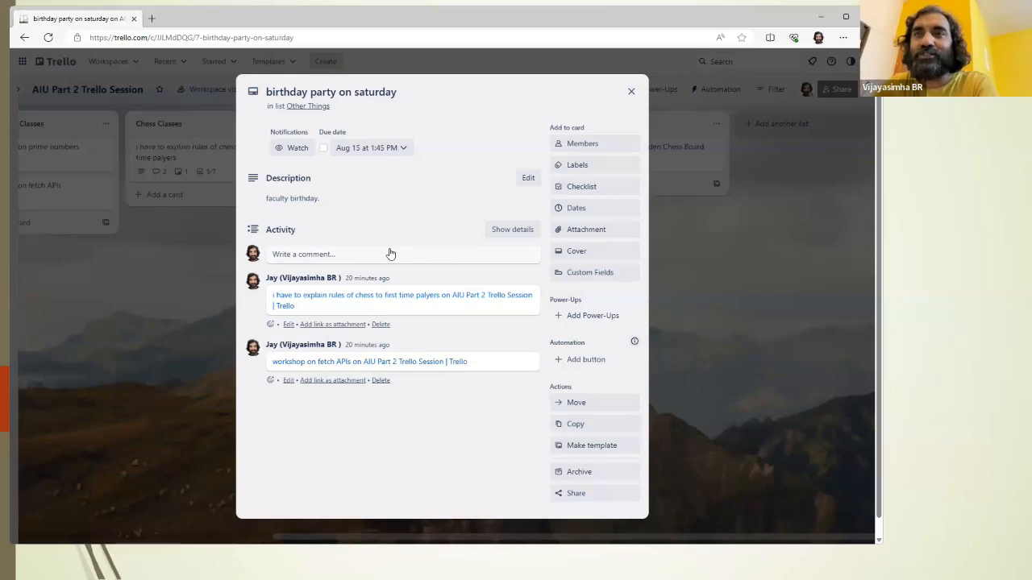
Step: Switch to the PowerPoint slide show, show the "Best Practices for Max Productivity" slide, and return to Trello
{"action": "key", "text": "alt+Tab"}
{"action": "key", "text": "Tab"}
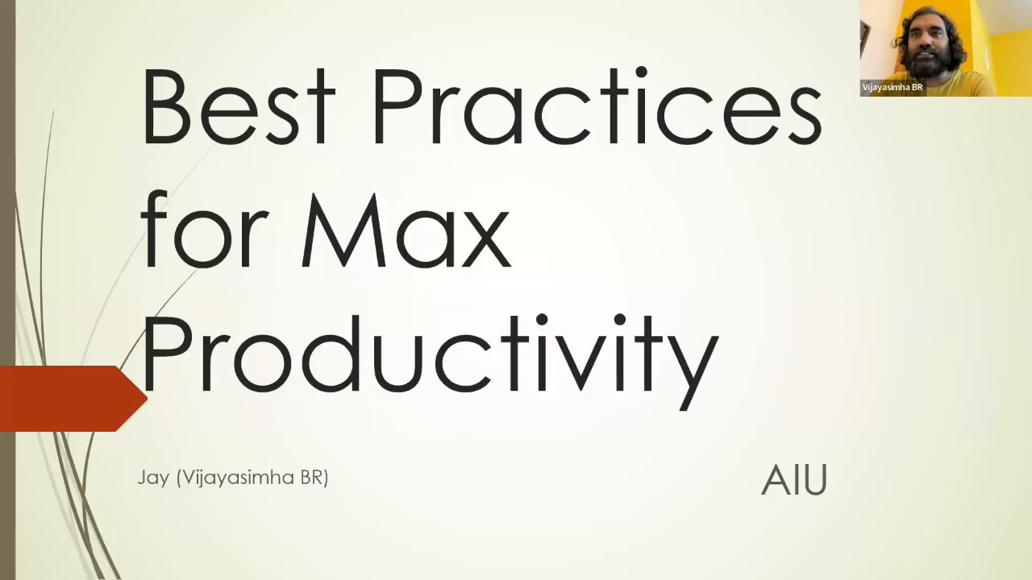
{"action": "key", "text": "Right"}
{"action": "key", "text": "Left"}
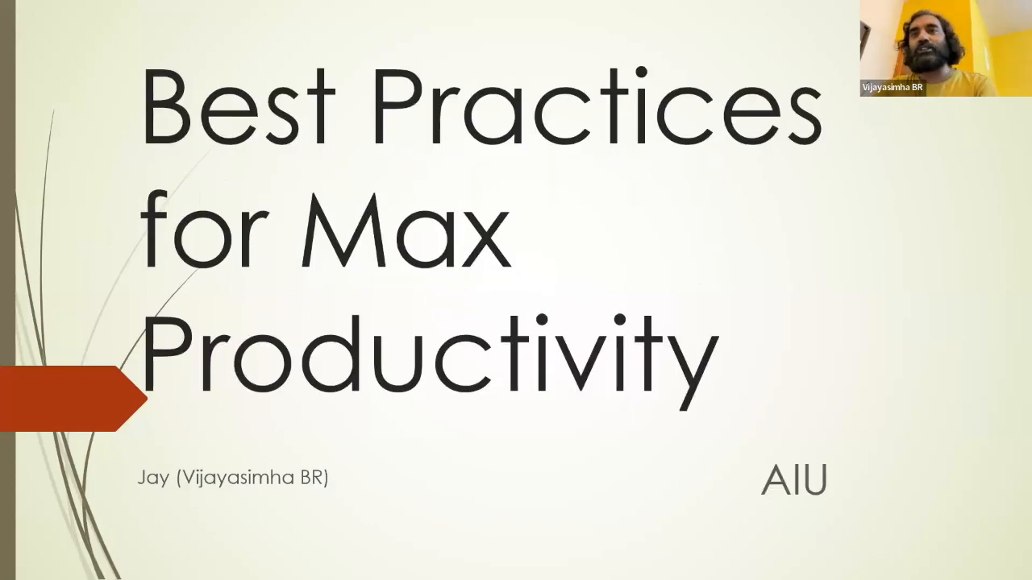
{"action": "key", "text": "alt+Tab"}
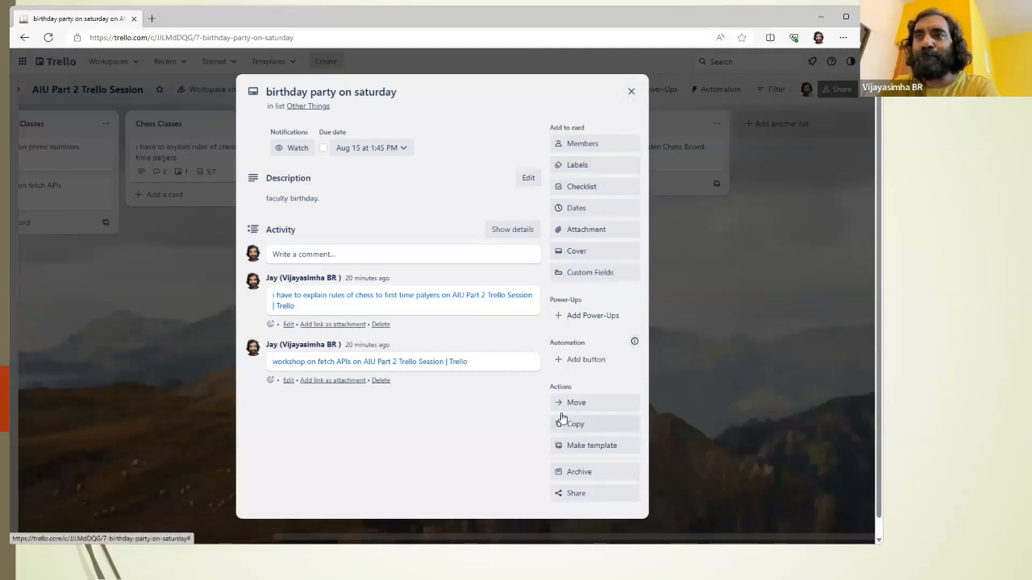
Step: Close the birthday party card and review the due date entries in the board's activity log
{"action": "left_click", "coordinate": [631, 91]}
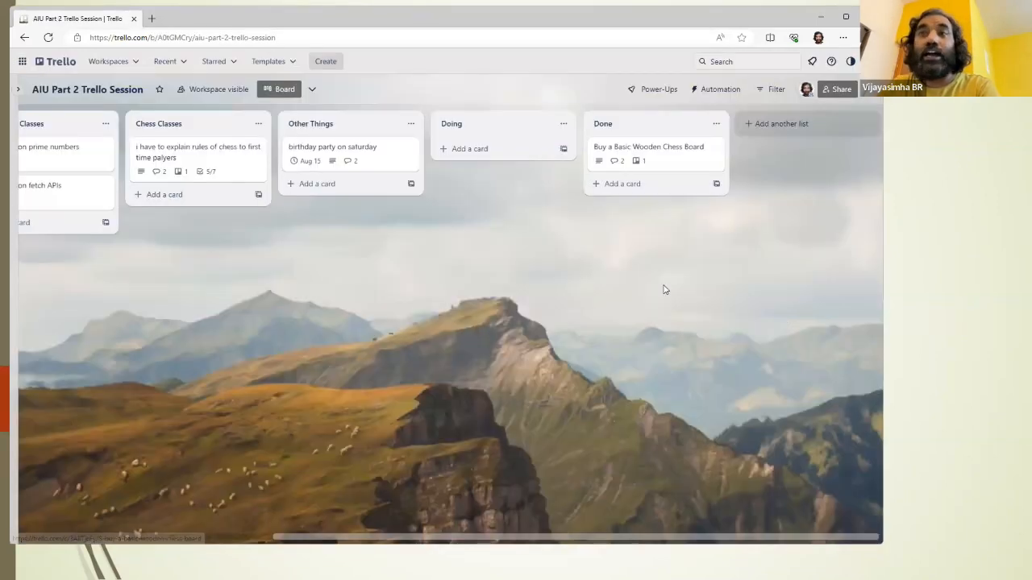
{"action": "left_click_drag", "start_coordinate": [392, 538], "coordinate": [153, 538]}
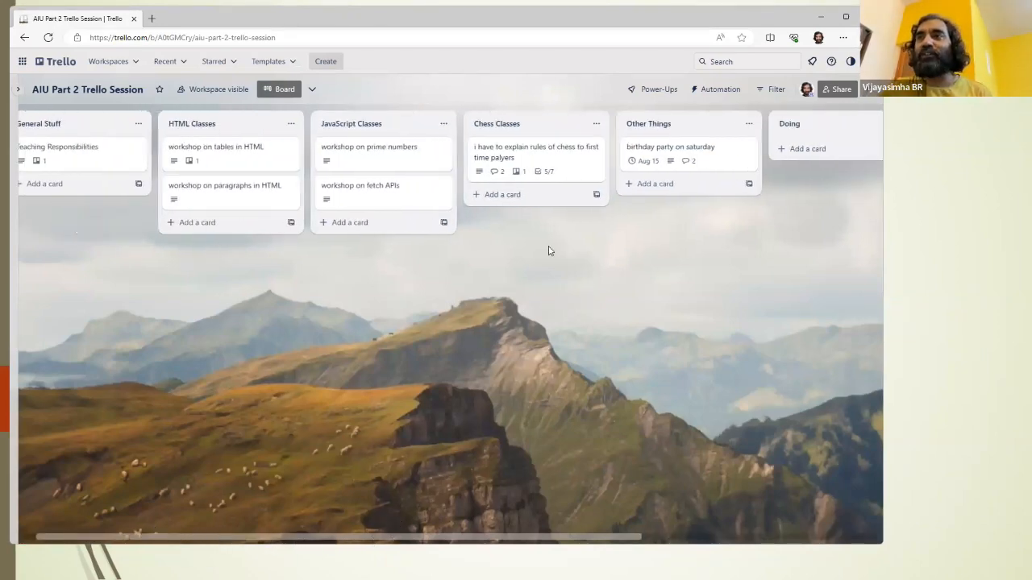
{"action": "left_click", "coordinate": [864, 93]}
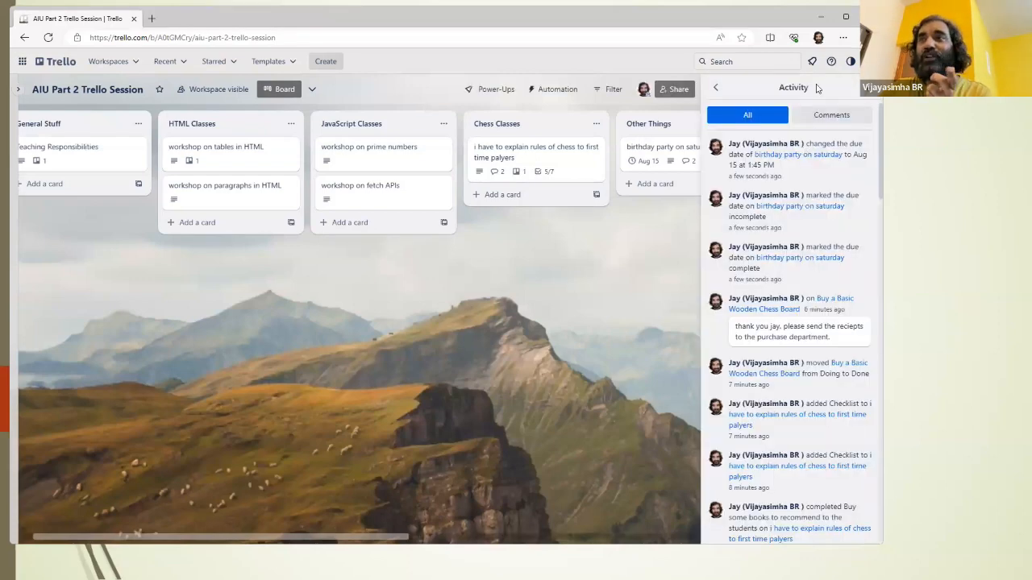
{"action": "left_click", "coordinate": [871, 92]}
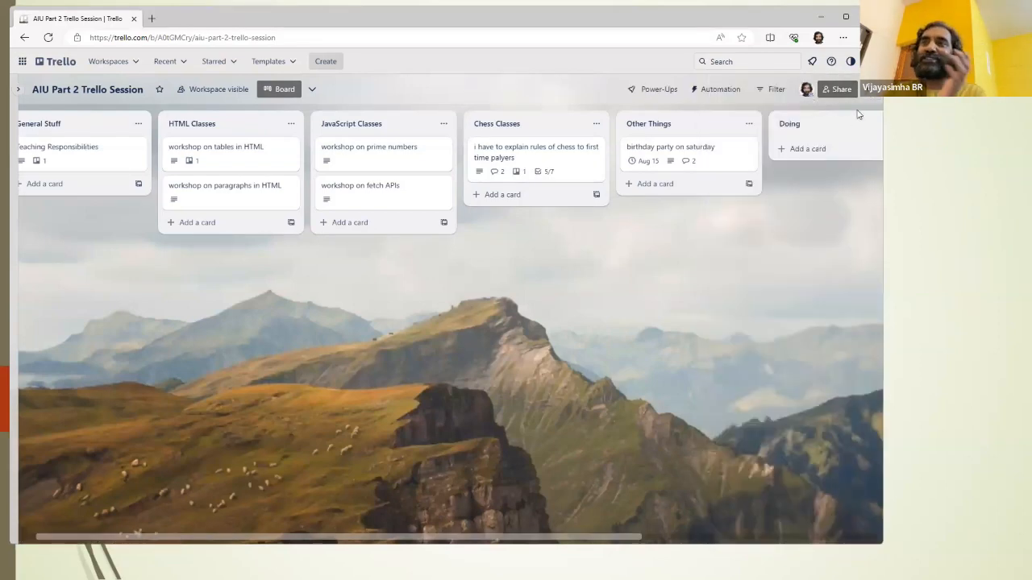
Step: Search the Unsplash background photos for "panda" and set the close-up of a panda eating bamboo leaves as the board's background
{"action": "left_click", "coordinate": [868, 93]}
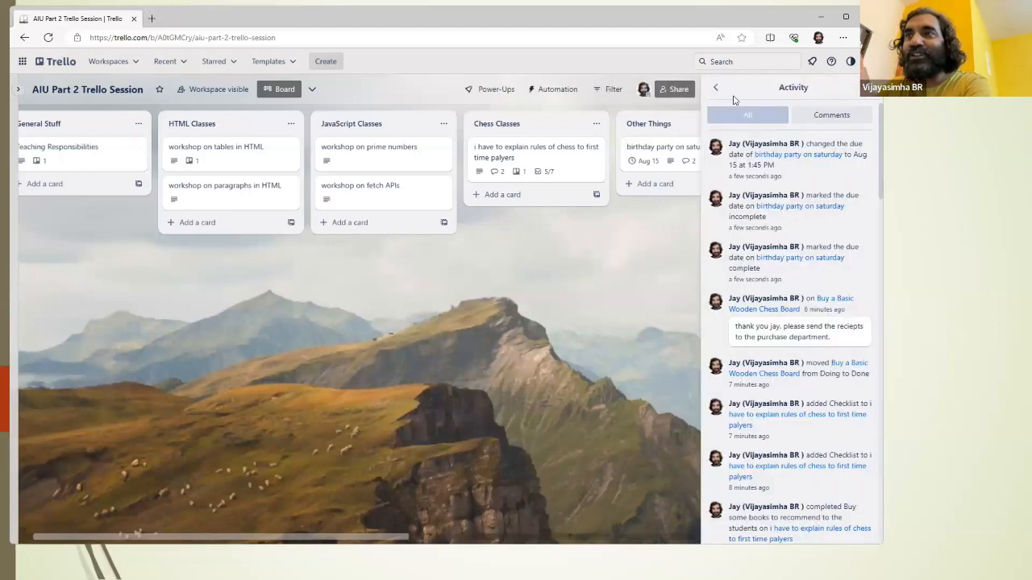
{"action": "left_click", "coordinate": [718, 89]}
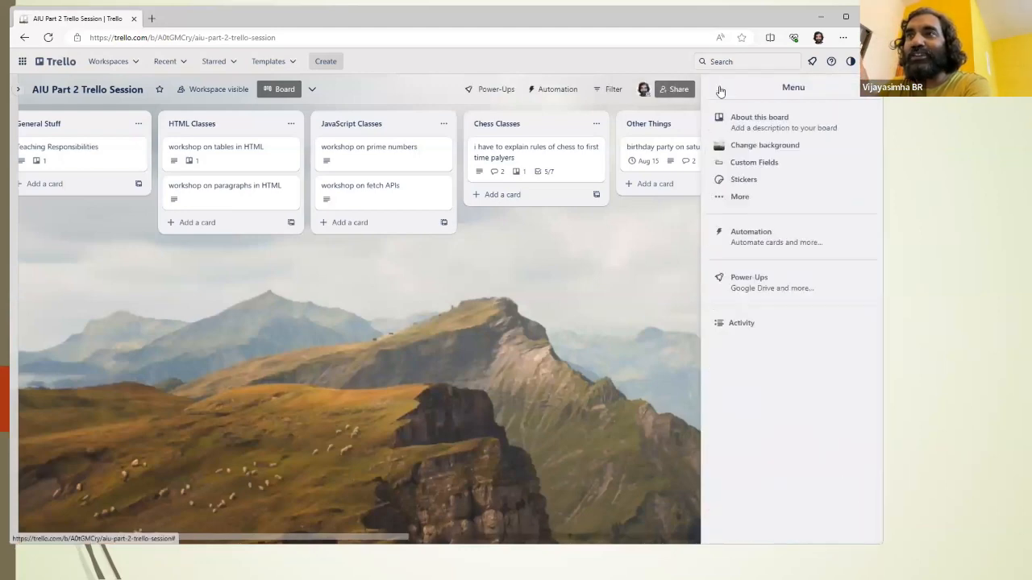
{"action": "left_click", "coordinate": [767, 146]}
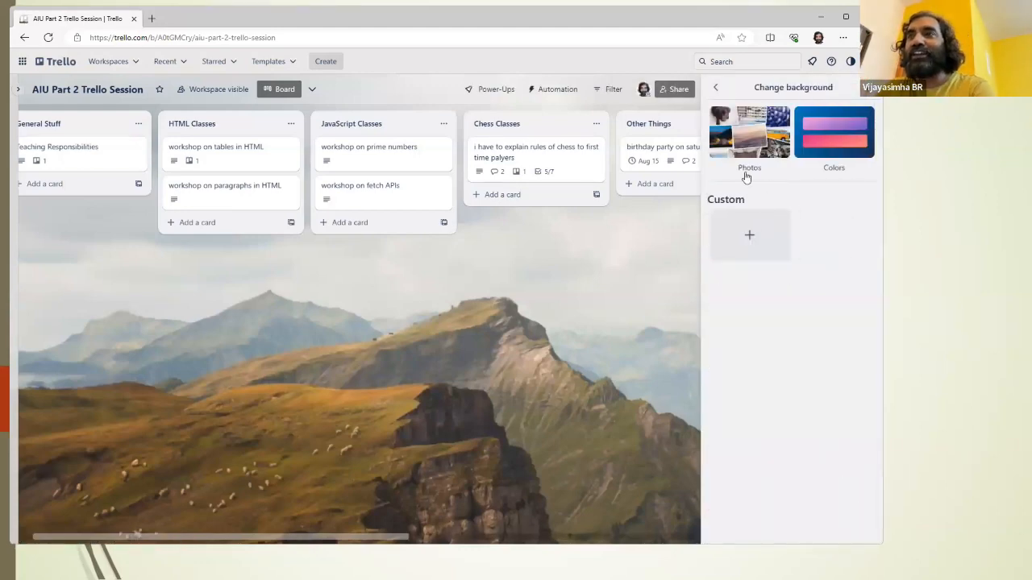
{"action": "left_click", "coordinate": [748, 140]}
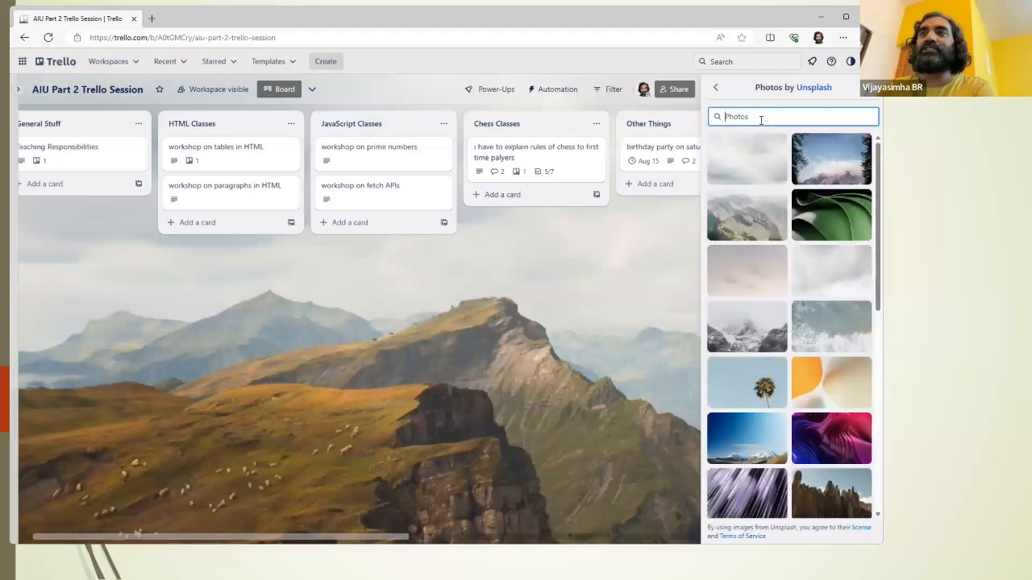
{"action": "type", "text": "panda"}
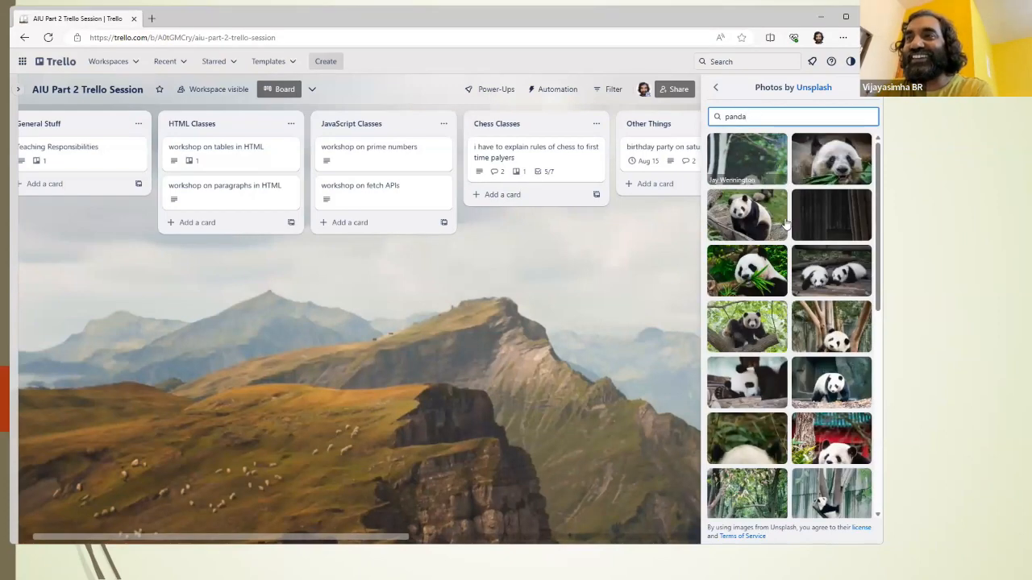
{"action": "left_click", "coordinate": [756, 274]}
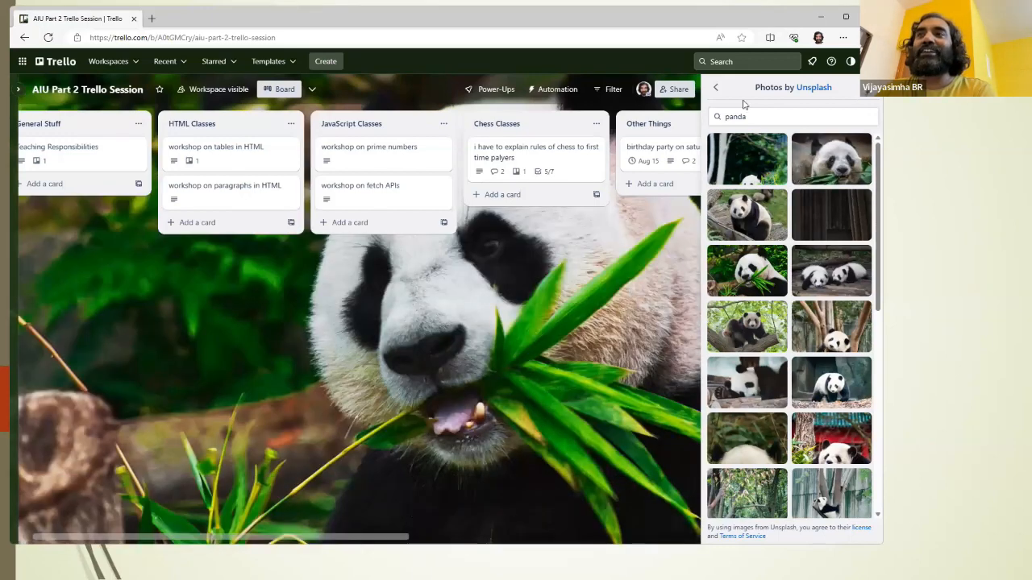
{"action": "left_click", "coordinate": [715, 87]}
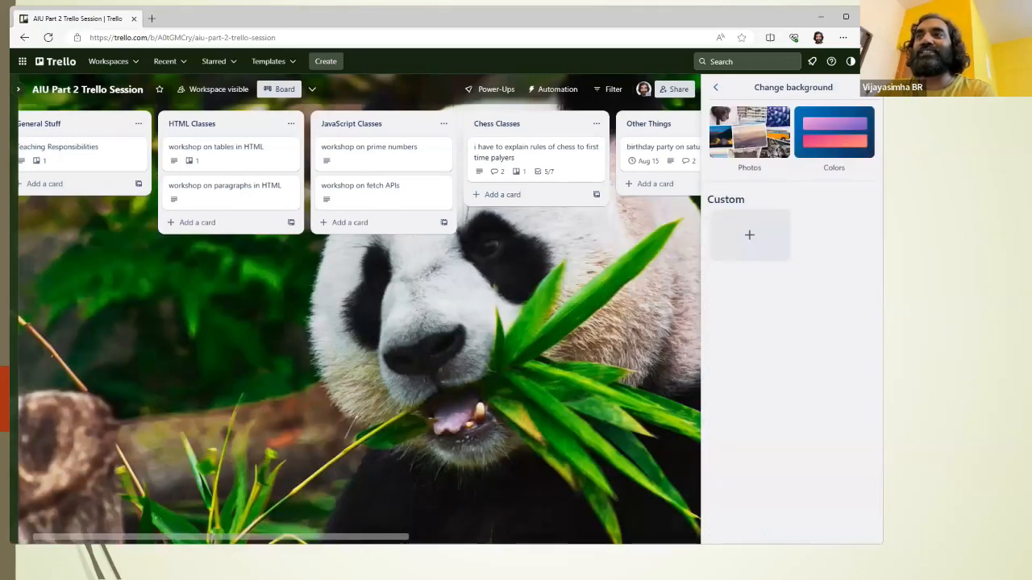
{"action": "left_click", "coordinate": [868, 87]}
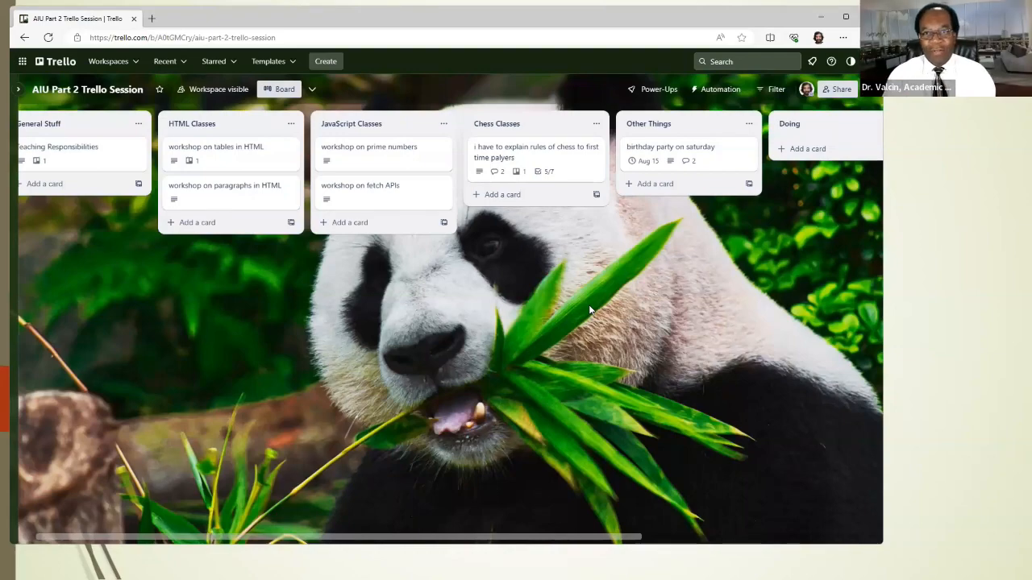
Step: Switch to the PowerPoint slide show and advance to the "Questions" slide
{"action": "key", "text": "alt+Tab"}
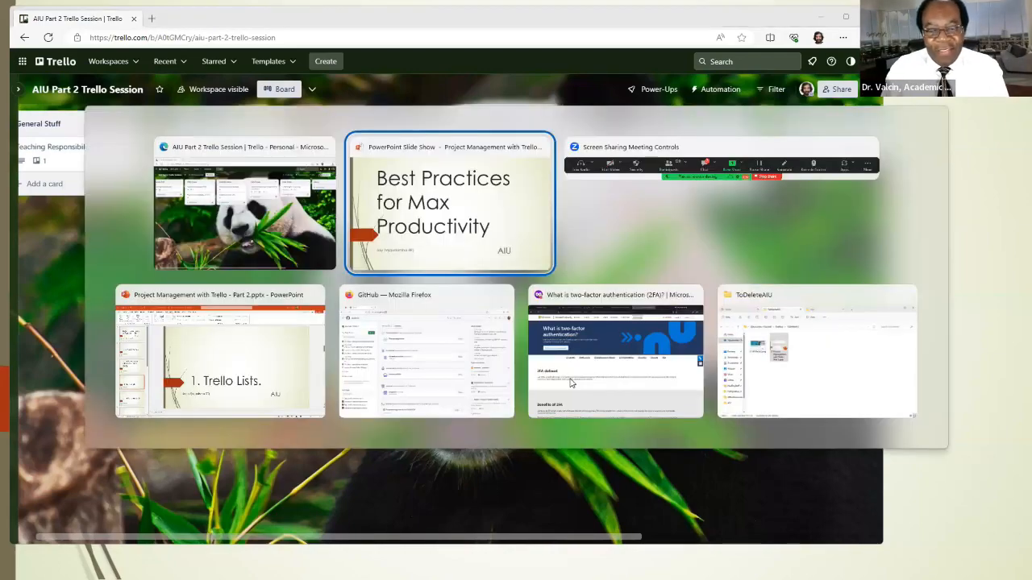
{"action": "key", "text": "Right"}
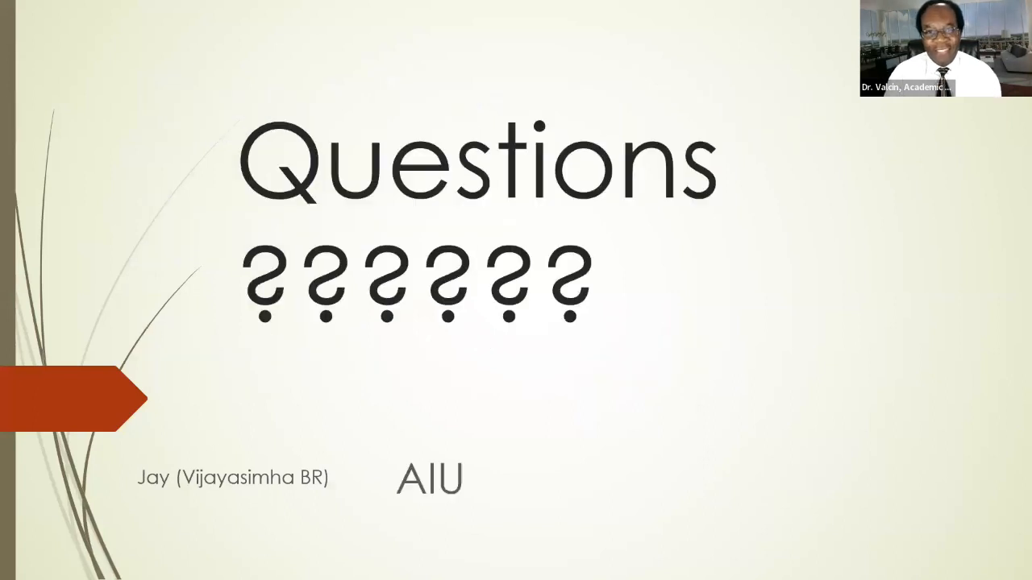